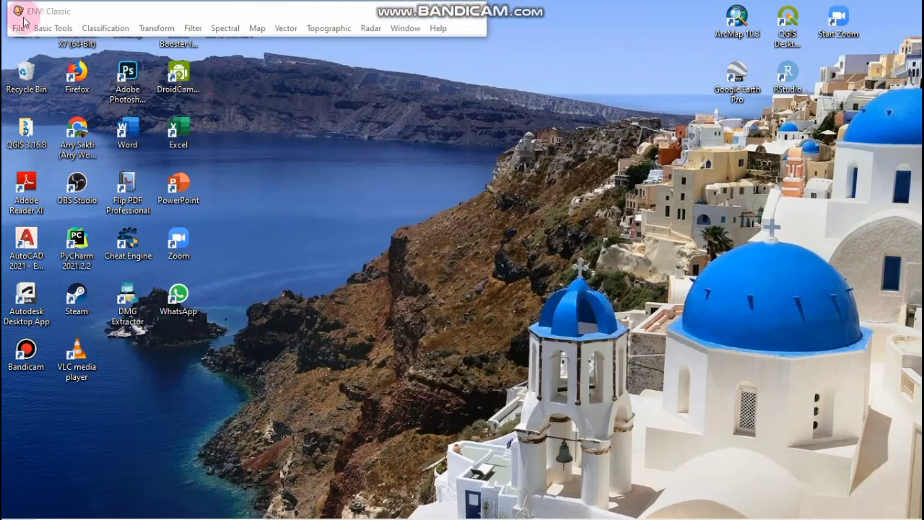
Open the layerstucking HDR image file from the PCD\layerstucking folder on drive D.
{"action": "left_click", "coordinate": [19, 29]}
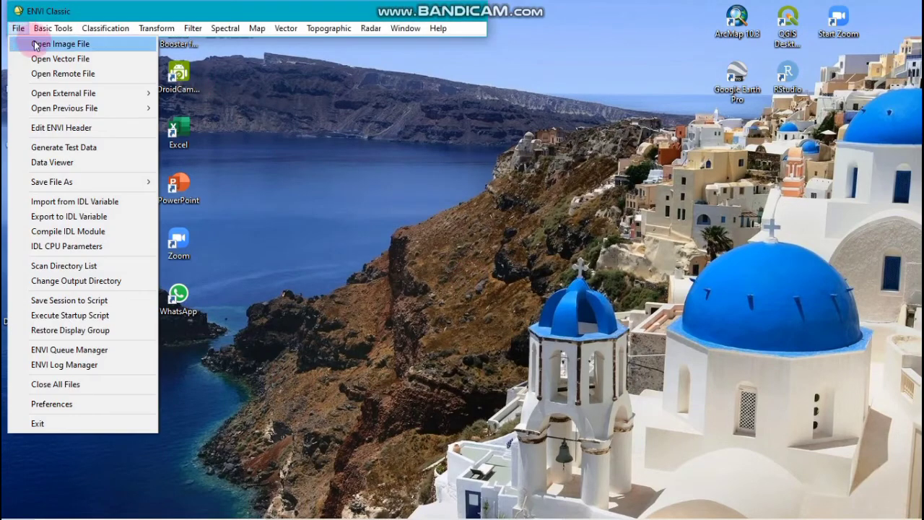
{"action": "left_click", "coordinate": [117, 46]}
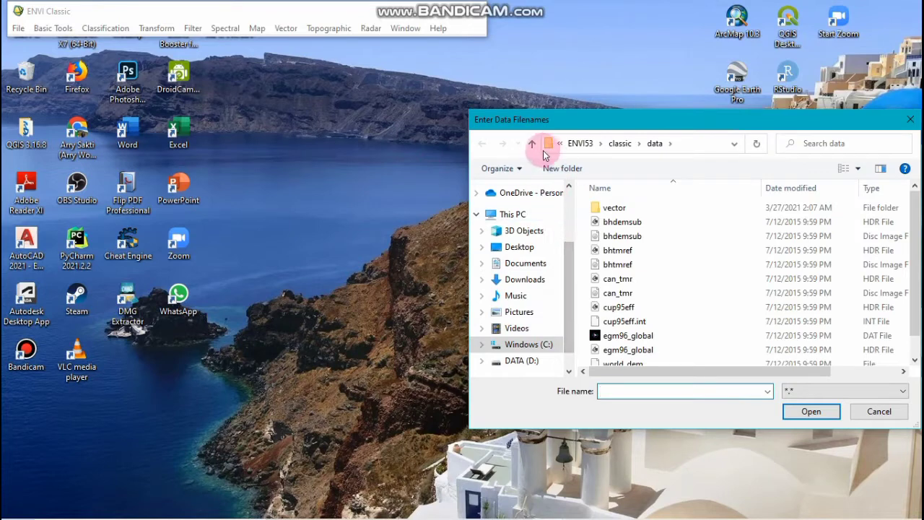
{"action": "left_click", "coordinate": [523, 360]}
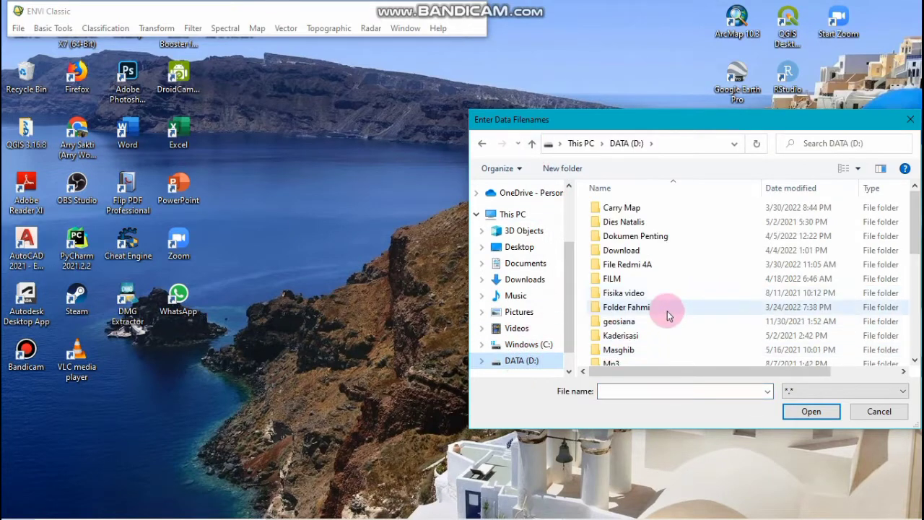
{"action": "scroll", "coordinate": [638, 332], "scroll_direction": "down", "scroll_amount": 3}
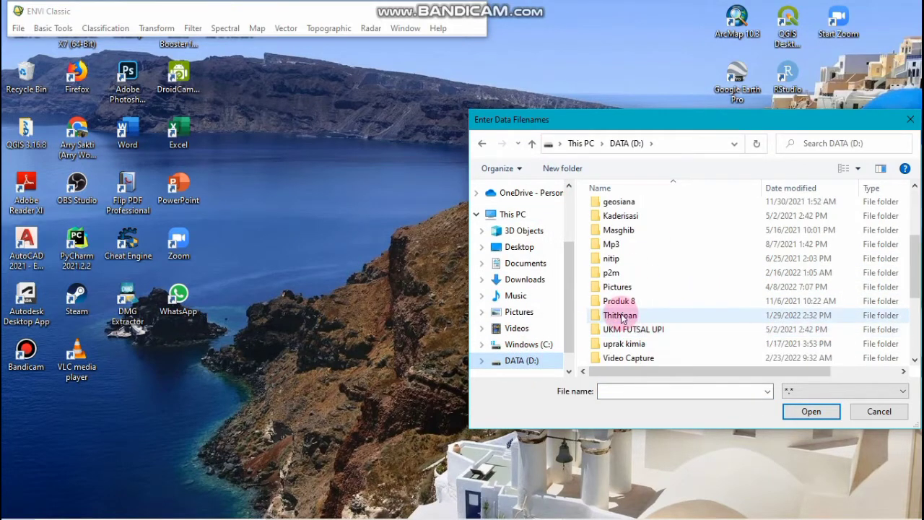
{"action": "double_click", "coordinate": [619, 314]}
{"action": "scroll", "coordinate": [622, 316], "scroll_direction": "down", "scroll_amount": 1}
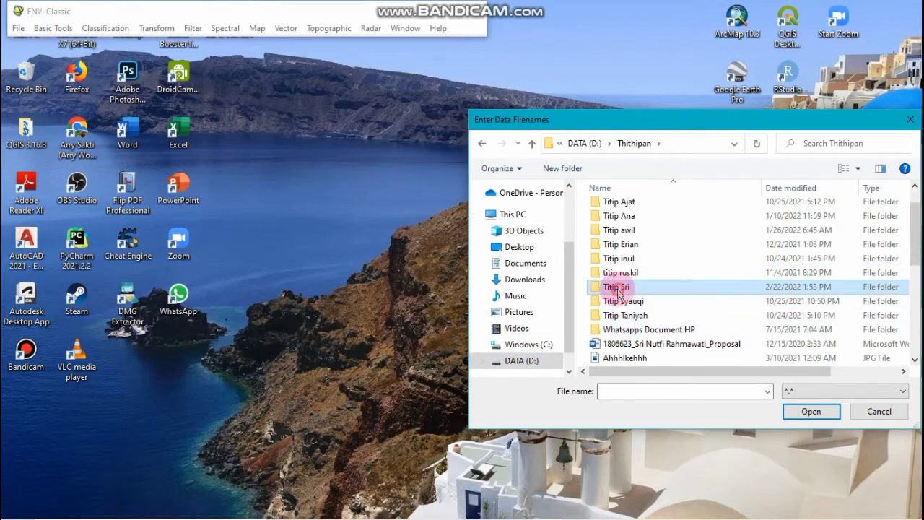
{"action": "double_click", "coordinate": [618, 288]}
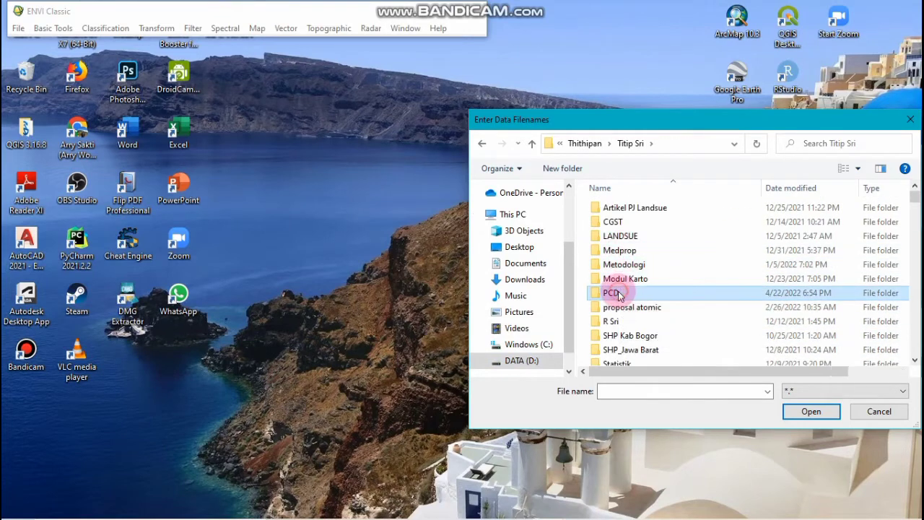
{"action": "double_click", "coordinate": [619, 295]}
{"action": "left_click", "coordinate": [614, 210]}
{"action": "double_click", "coordinate": [613, 209]}
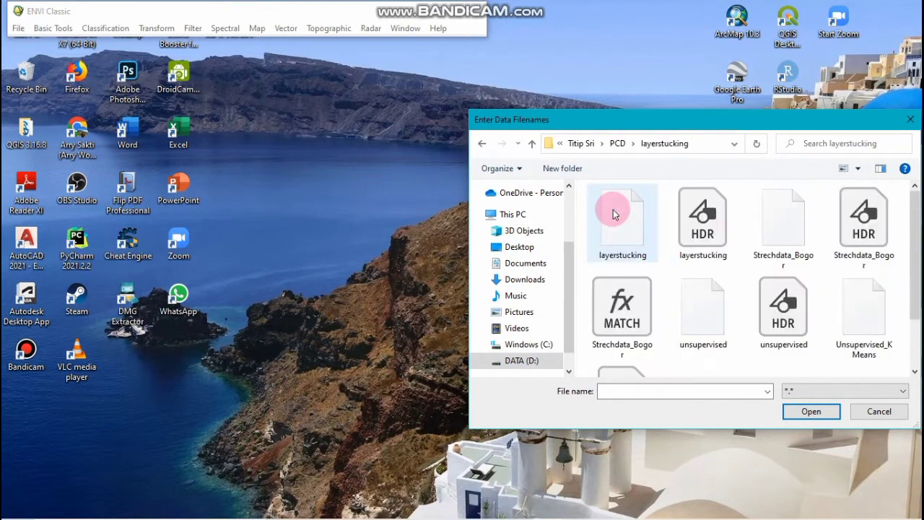
{"action": "left_click", "coordinate": [705, 229]}
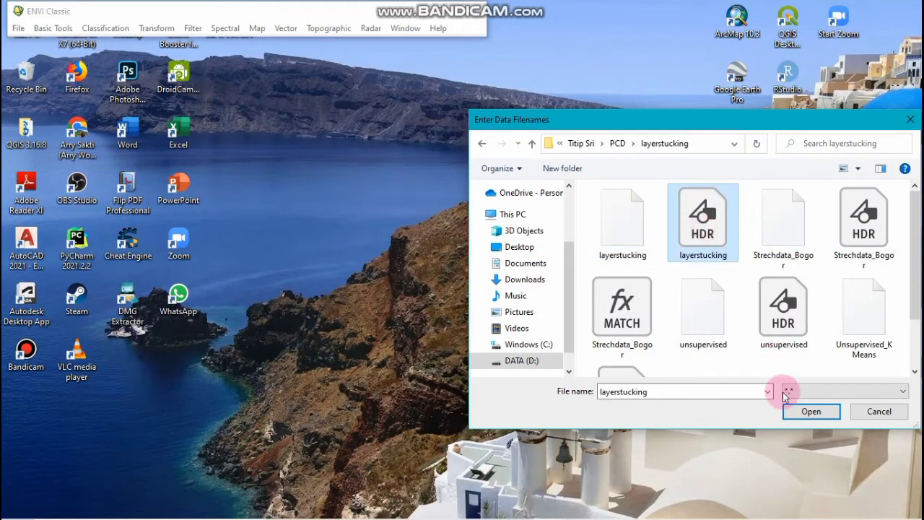
{"action": "left_click", "coordinate": [810, 410]}
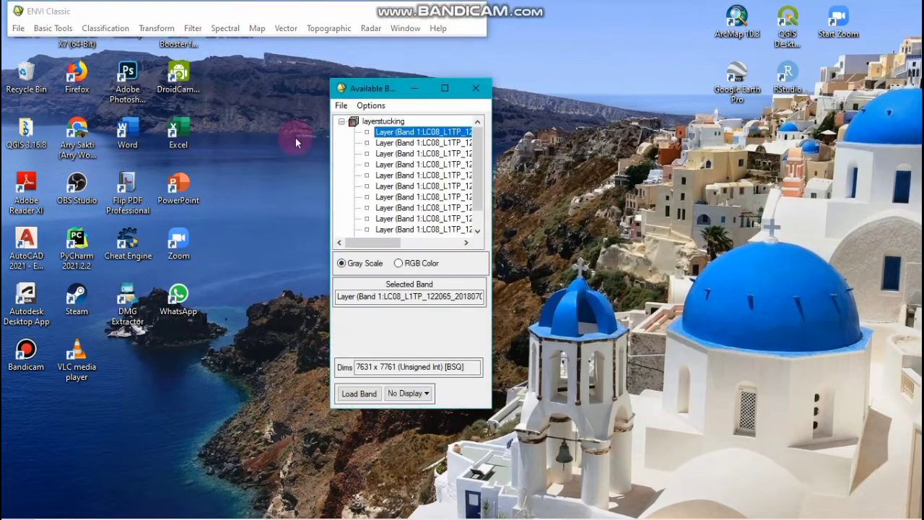
Widen the Available Bands List and load an RGB colour composite with B4 as red, B3 as green and B2 as blue.
{"action": "left_click_drag", "start_coordinate": [345, 90], "coordinate": [26, 50]}
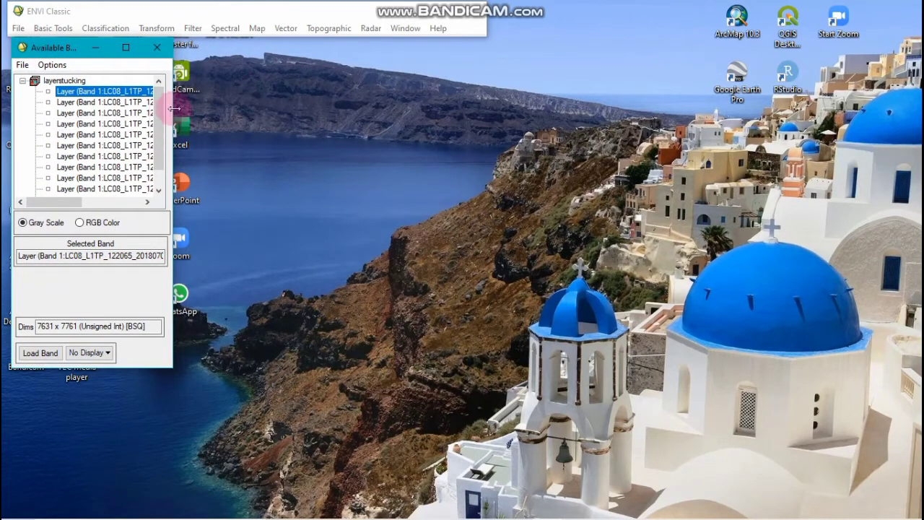
{"action": "left_click_drag", "start_coordinate": [174, 109], "coordinate": [310, 109]}
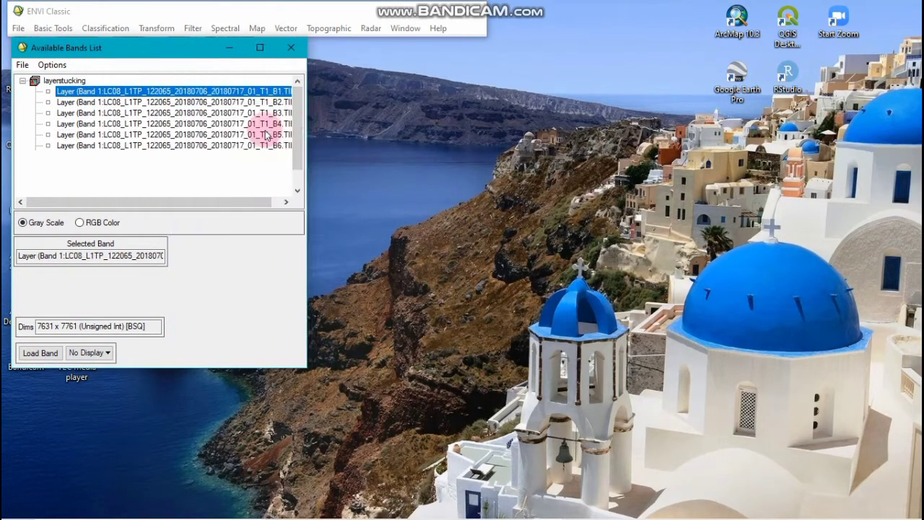
{"action": "left_click", "coordinate": [81, 223]}
{"action": "left_click_drag", "start_coordinate": [113, 202], "coordinate": [178, 200]}
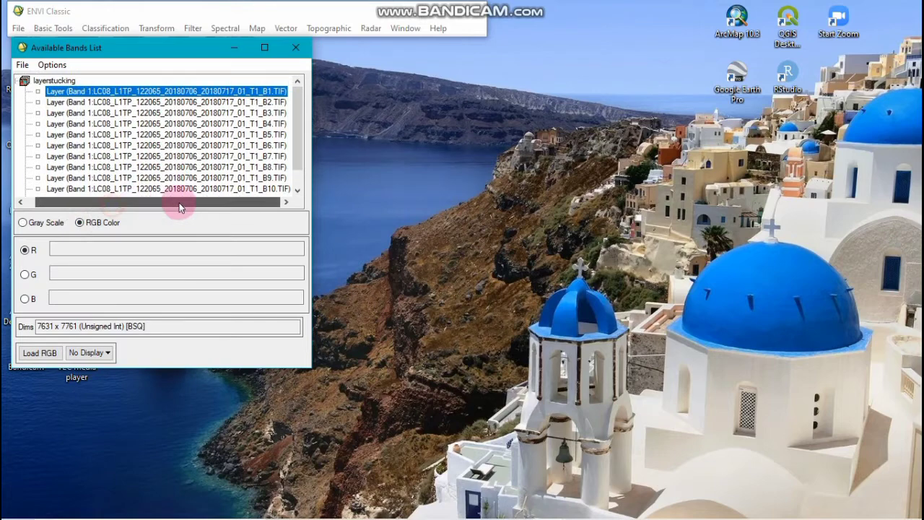
{"action": "left_click", "coordinate": [254, 123]}
{"action": "left_click", "coordinate": [249, 113]}
{"action": "left_click", "coordinate": [244, 102]}
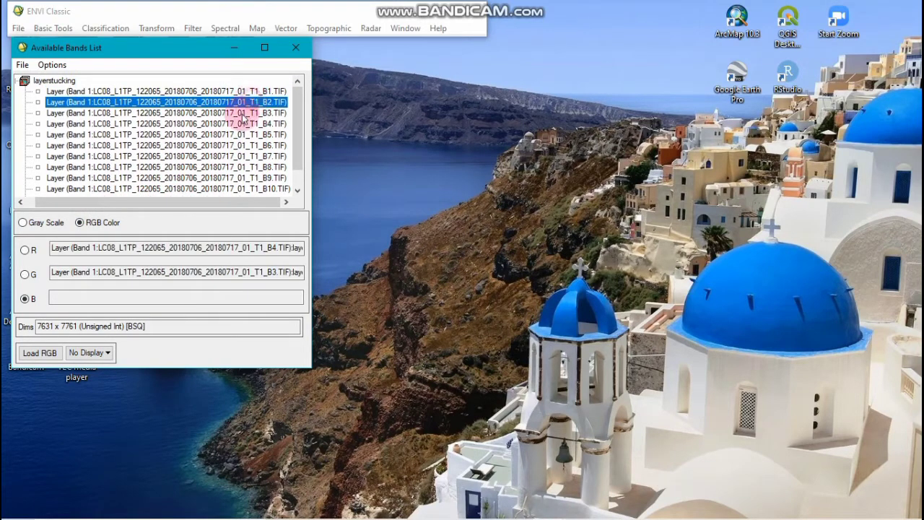
{"action": "left_click", "coordinate": [40, 353]}
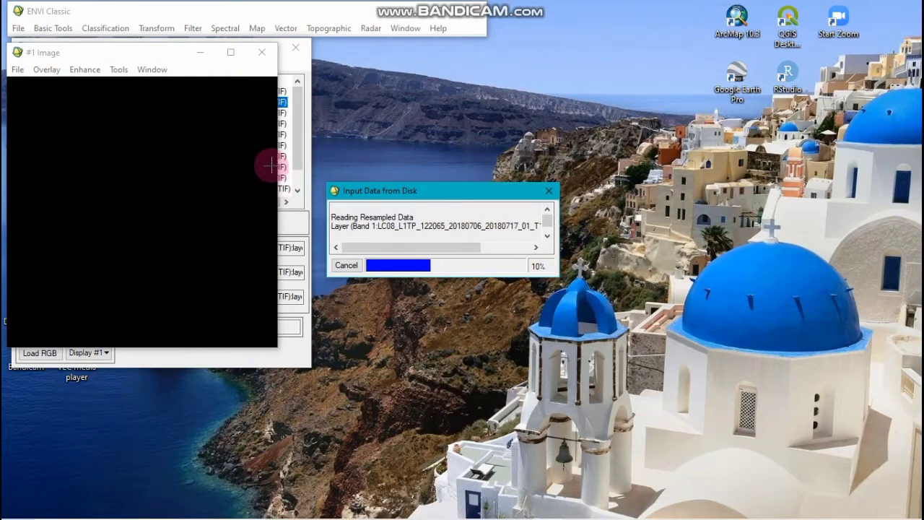
Move the Available Bands List beside the image display and narrow it, keeping the band number endings readable.
{"action": "left_click", "coordinate": [287, 103]}
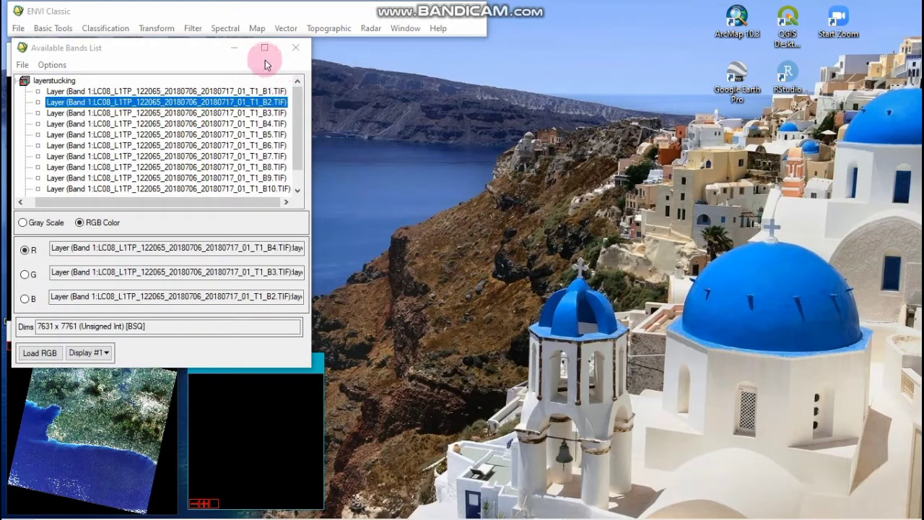
{"action": "left_click_drag", "start_coordinate": [165, 47], "coordinate": [492, 58]}
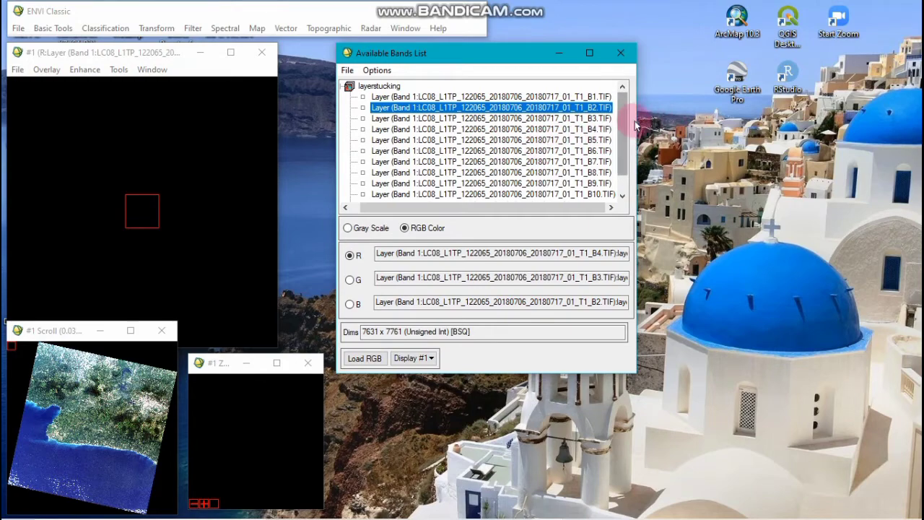
{"action": "left_click_drag", "start_coordinate": [636, 125], "coordinate": [317, 166]}
{"action": "left_click_drag", "start_coordinate": [356, 209], "coordinate": [433, 208]}
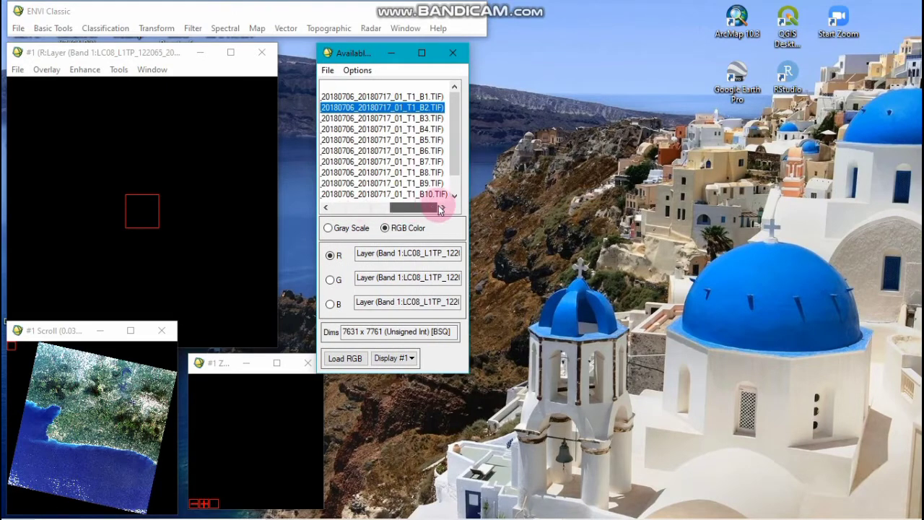
Centre the display on the built-up area in the scene's northern part and start Stretch Data with layerstucking as input file.
{"action": "left_click", "coordinate": [113, 402]}
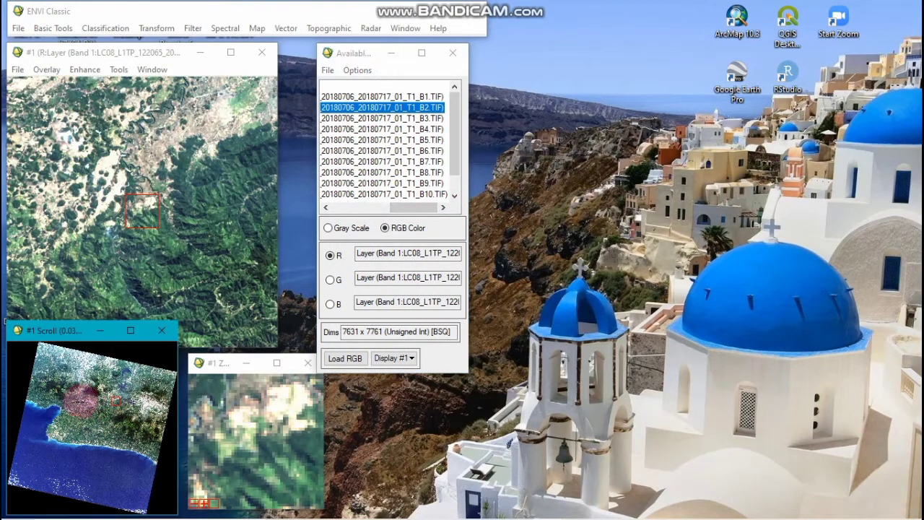
{"action": "left_click", "coordinate": [77, 386]}
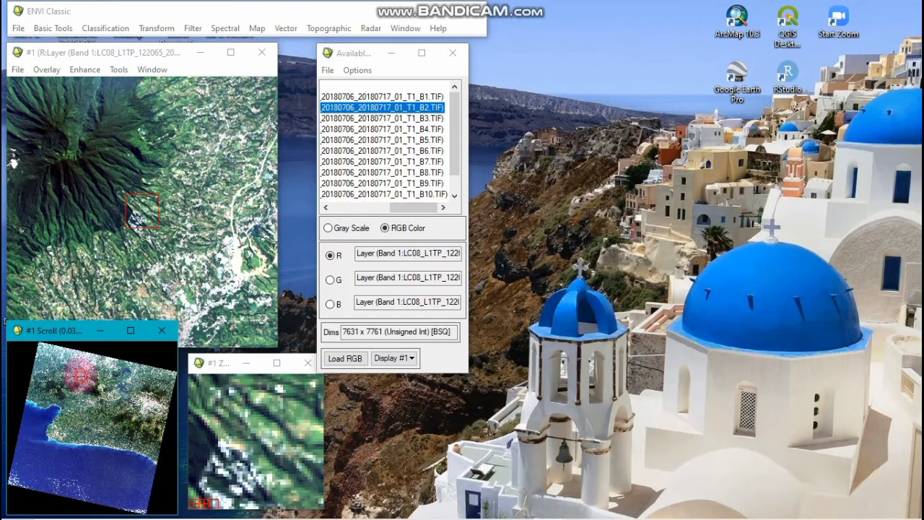
{"action": "left_click", "coordinate": [80, 375]}
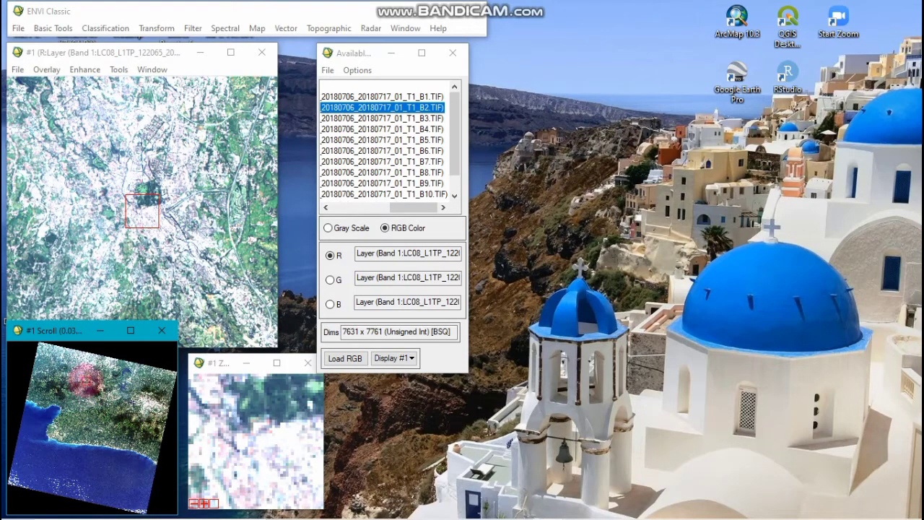
{"action": "left_click", "coordinate": [85, 377]}
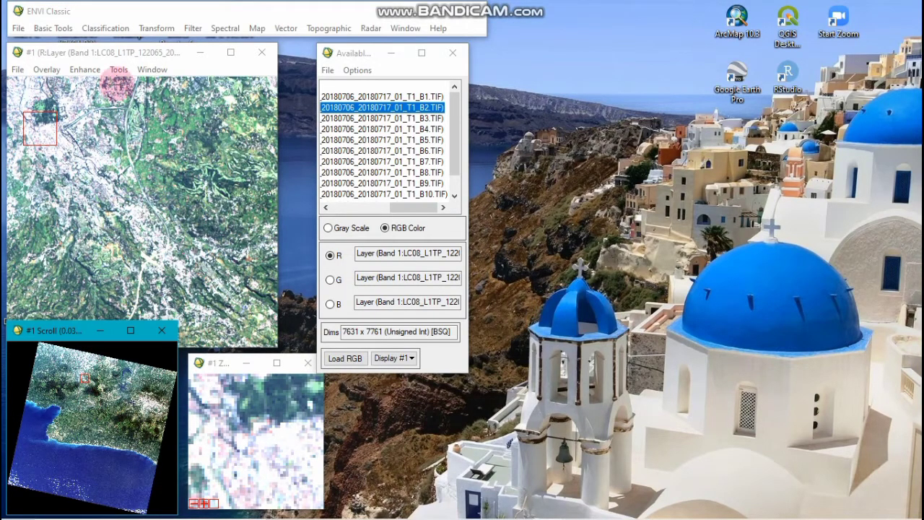
{"action": "left_click", "coordinate": [54, 30]}
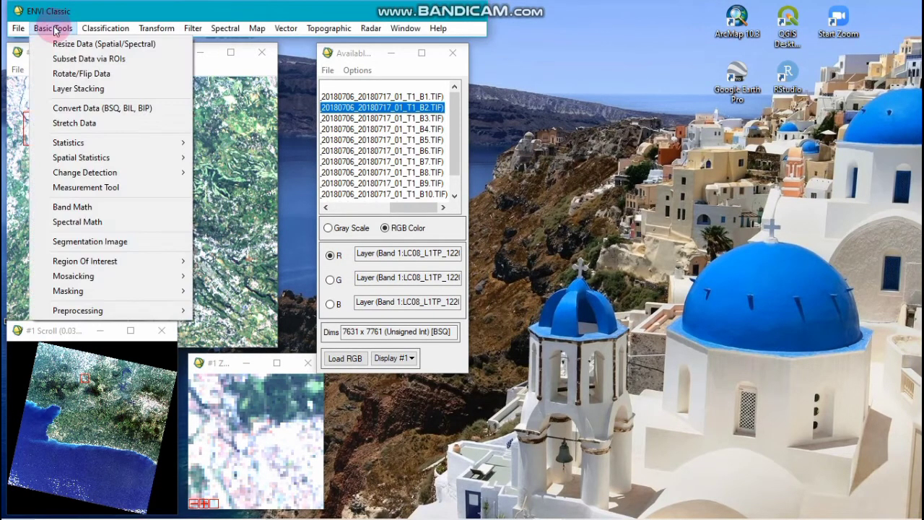
{"action": "left_click", "coordinate": [79, 124]}
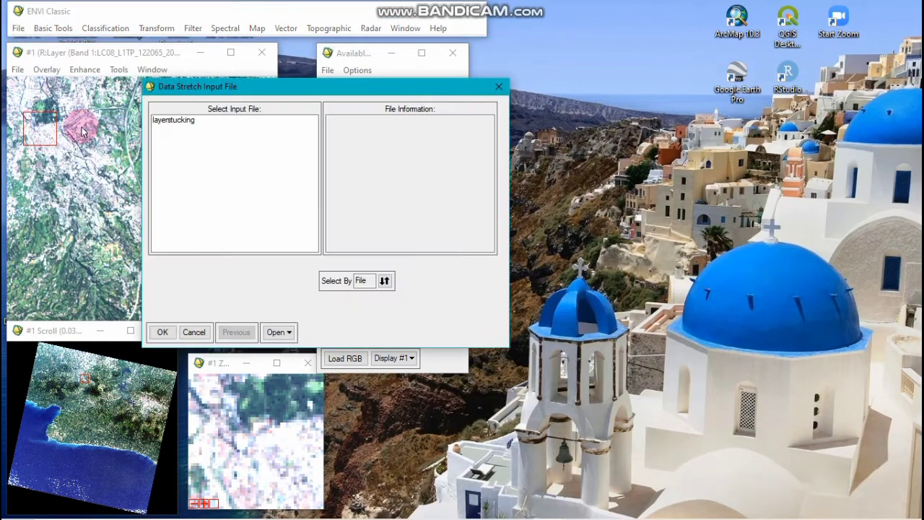
{"action": "left_click", "coordinate": [165, 123]}
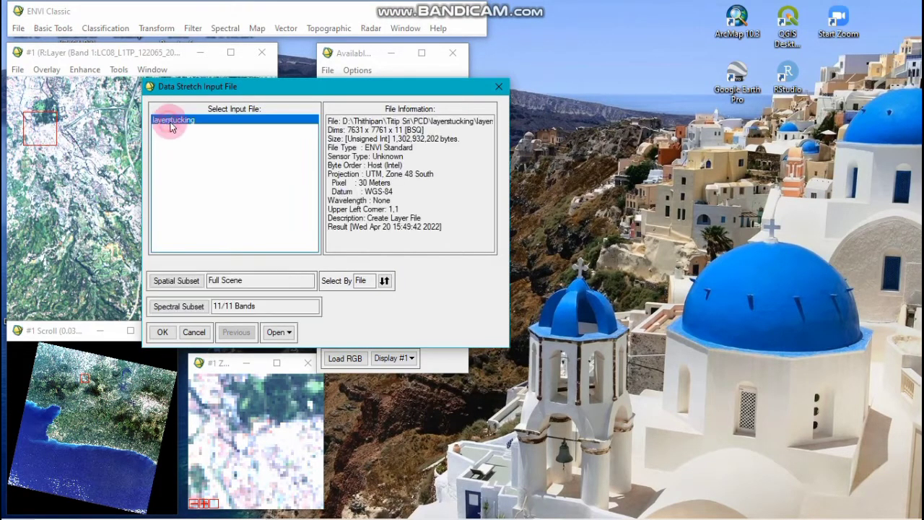
Subset the stretch input by image to 2000 samples by 2000 lines, at about samples 2184–4183 and lines 638–2637, and accept the input.
{"action": "left_click", "coordinate": [178, 283]}
{"action": "left_click", "coordinate": [161, 215]}
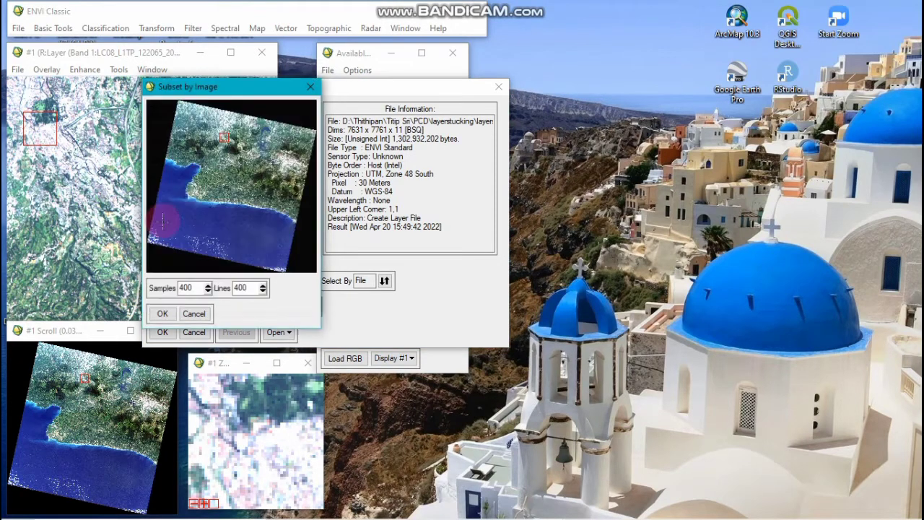
{"action": "double_click", "coordinate": [195, 288]}
{"action": "key", "text": "BackSpace"}
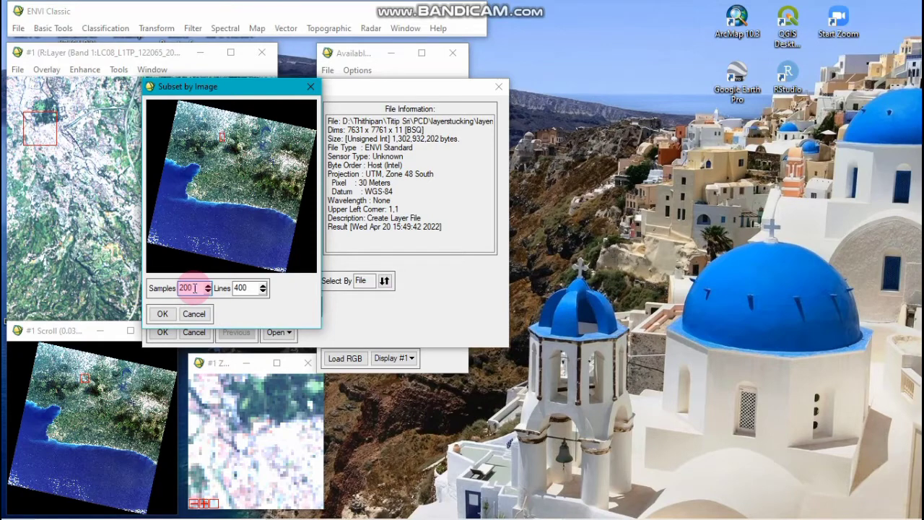
{"action": "left_click", "coordinate": [246, 288]}
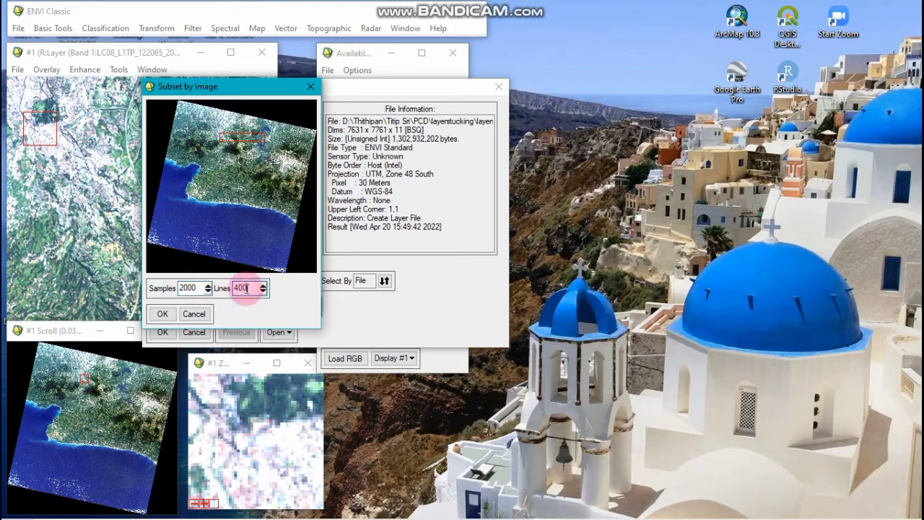
{"action": "type", "text": "2000"}
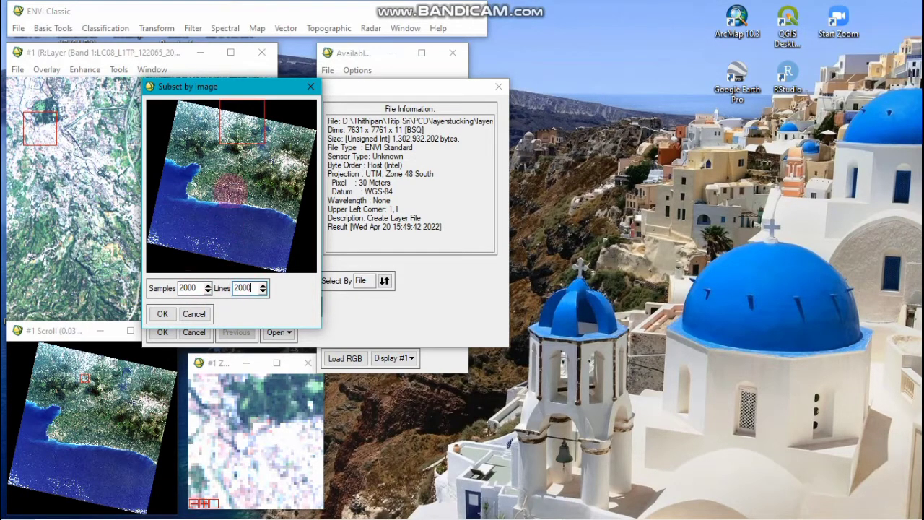
{"action": "left_click_drag", "start_coordinate": [235, 121], "coordinate": [211, 138]}
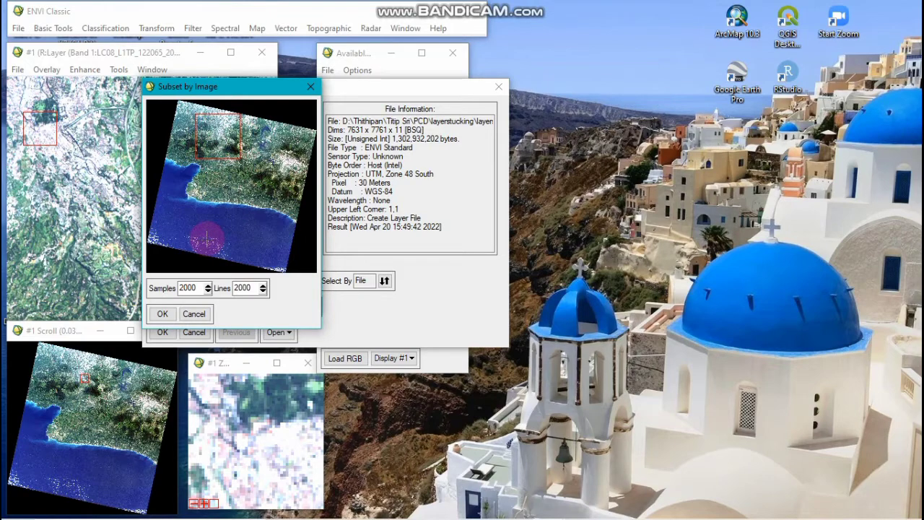
{"action": "left_click", "coordinate": [161, 313]}
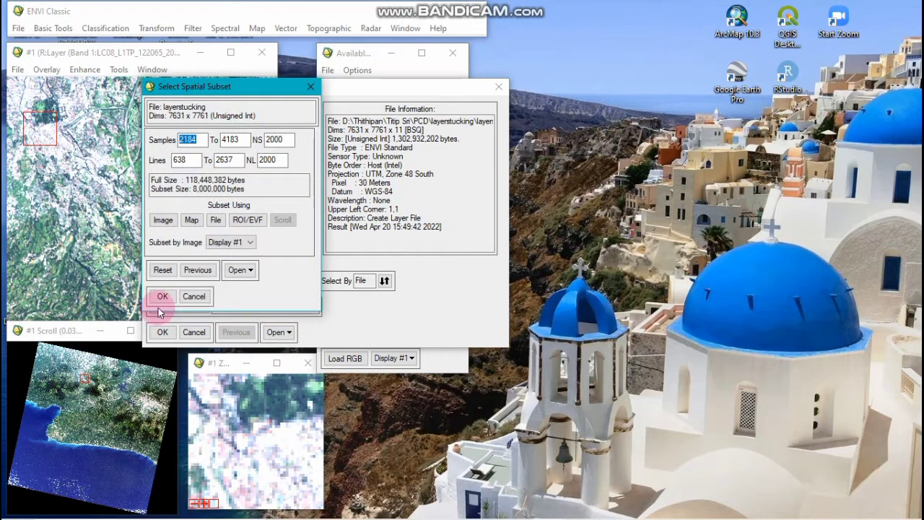
{"action": "left_click", "coordinate": [160, 296]}
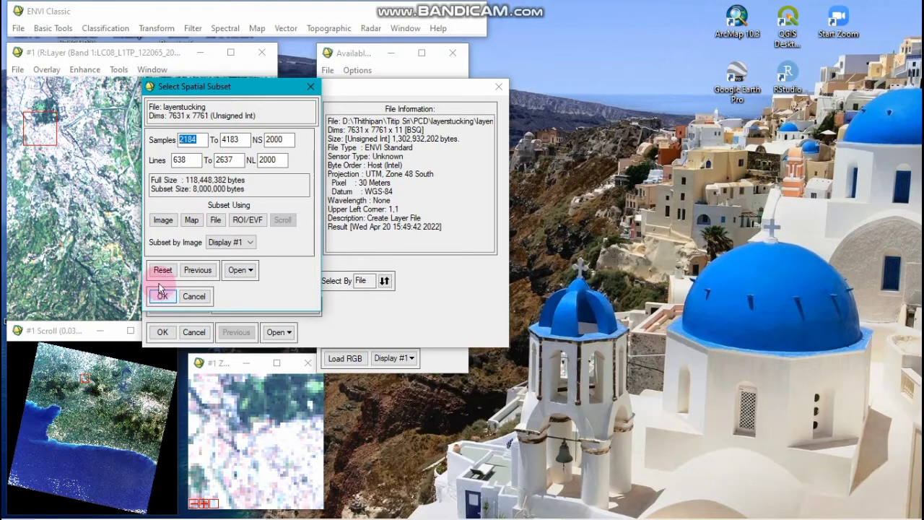
{"action": "left_click", "coordinate": [162, 332]}
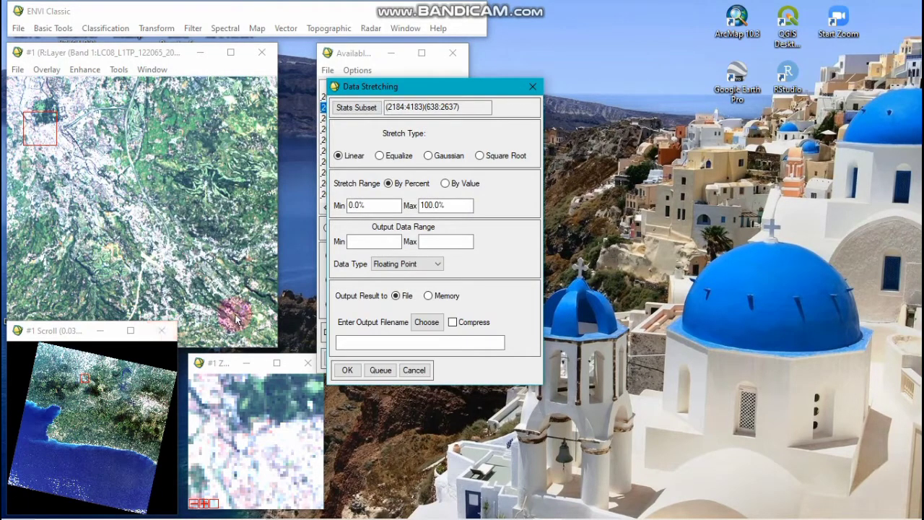
Set the minimum of both the stretch range and the output data range to 0.
{"action": "left_click", "coordinate": [377, 205]}
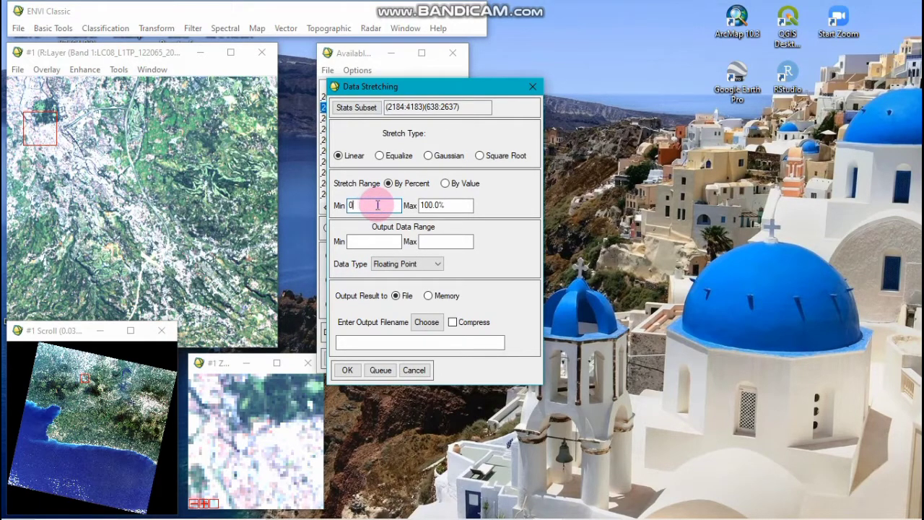
{"action": "type", "text": "0"}
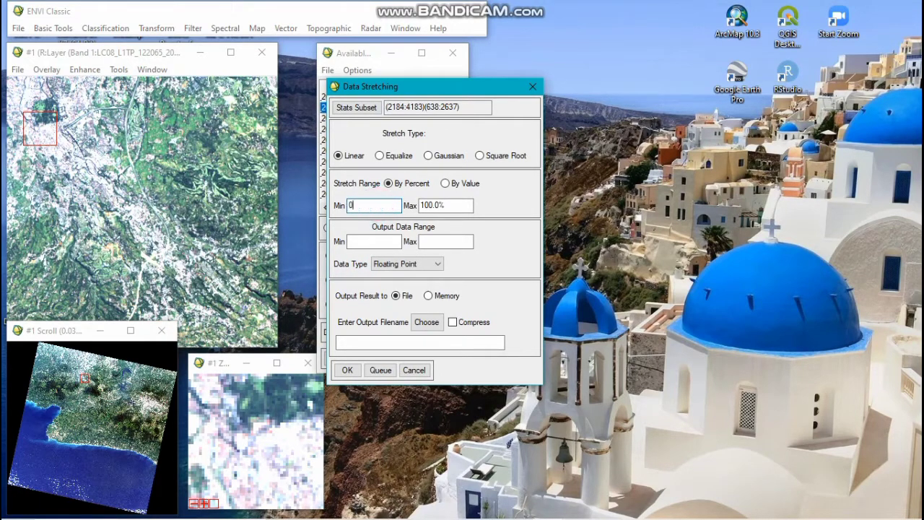
{"action": "left_click", "coordinate": [351, 241]}
{"action": "type", "text": "0"}
Move the Data Stretching dialog off the Available Bands List and set the stretch range and output data range maximums to 65535.
{"action": "left_click", "coordinate": [446, 205]}
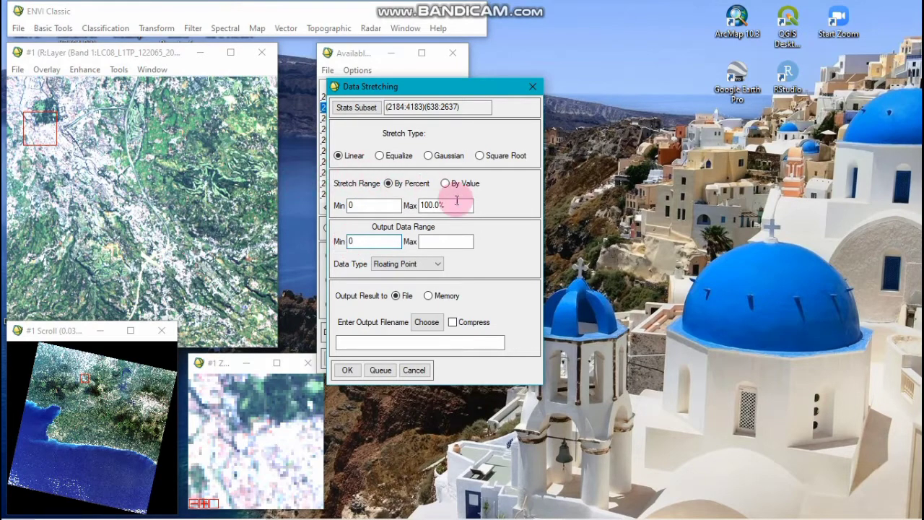
{"action": "key", "text": "BackSpace"}
{"action": "key", "text": "BackSpace"}
{"action": "key", "text": "BackSpace"}
{"action": "key", "text": "BackSpace"}
{"action": "key", "text": "BackSpace"}
{"action": "key", "text": "BackSpace"}
{"action": "left_click_drag", "start_coordinate": [406, 86], "coordinate": [553, 66]}
{"action": "left_click", "coordinate": [582, 185]}
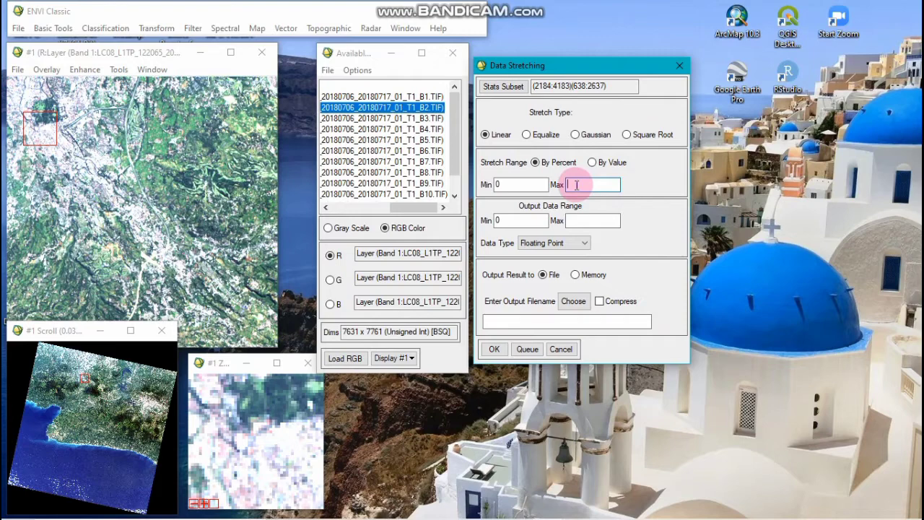
{"action": "type", "text": "65536"}
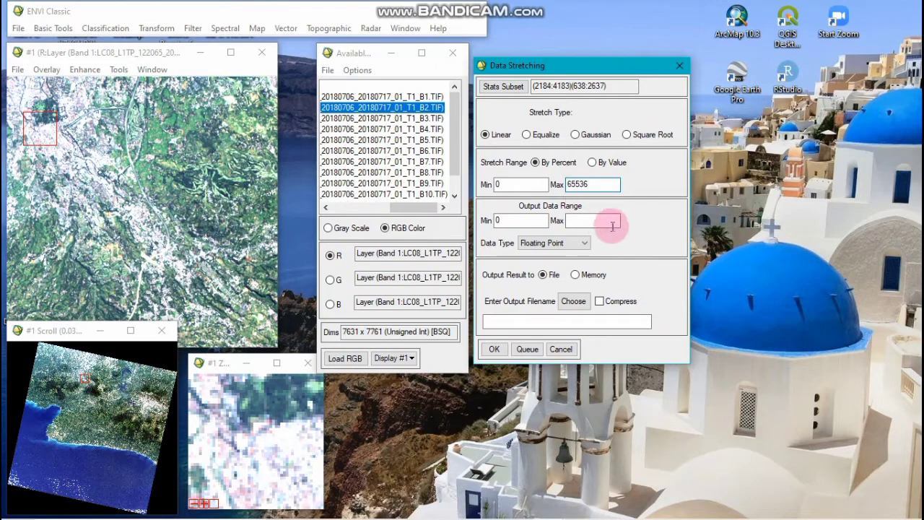
{"action": "left_click", "coordinate": [583, 219]}
{"action": "type", "text": "65535"}
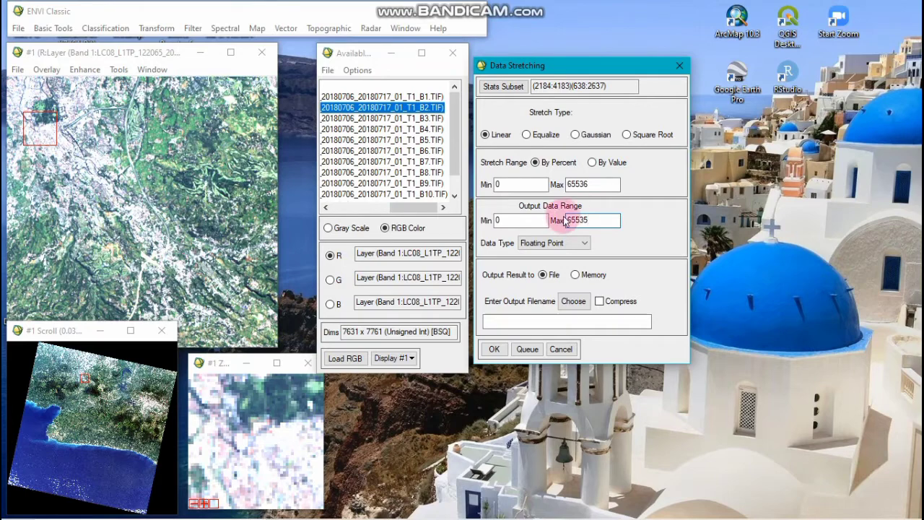
{"action": "left_click", "coordinate": [602, 184]}
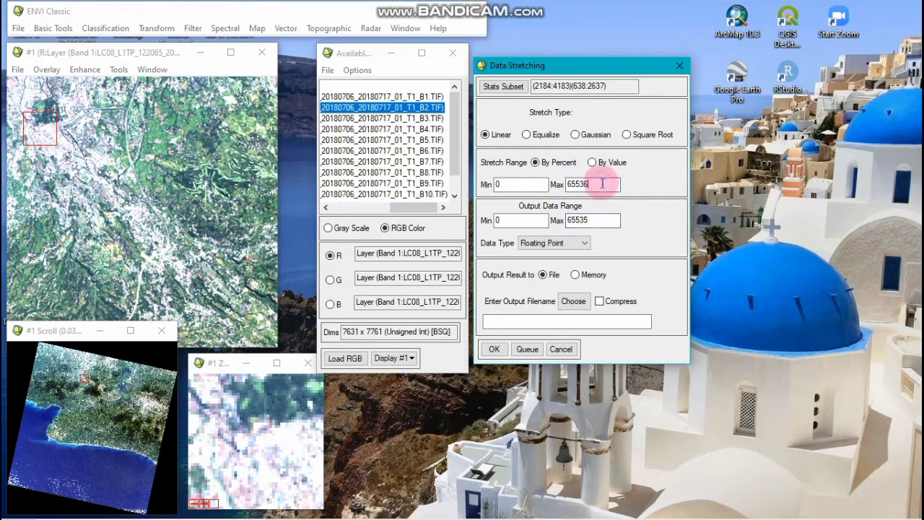
{"action": "type", "text": "5"}
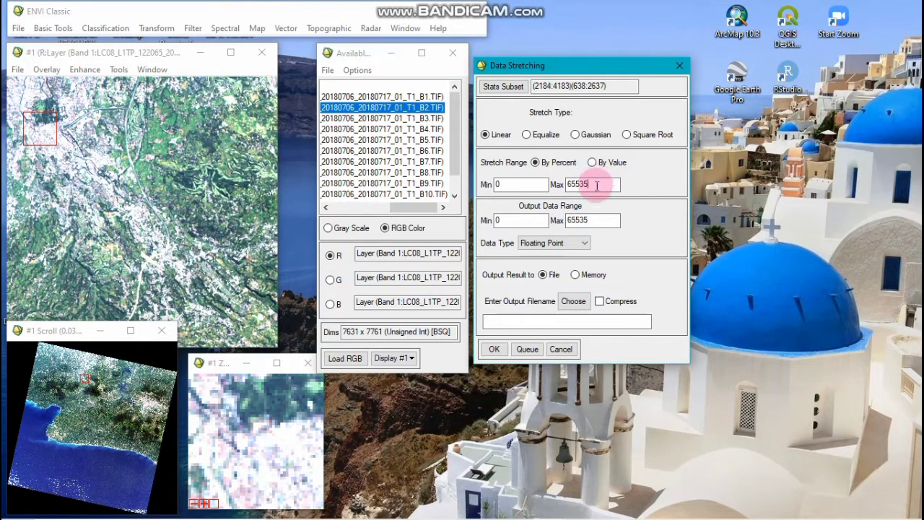
Set the output data type to Unsigned Int, with the result going to a file.
{"action": "left_click", "coordinate": [570, 303]}
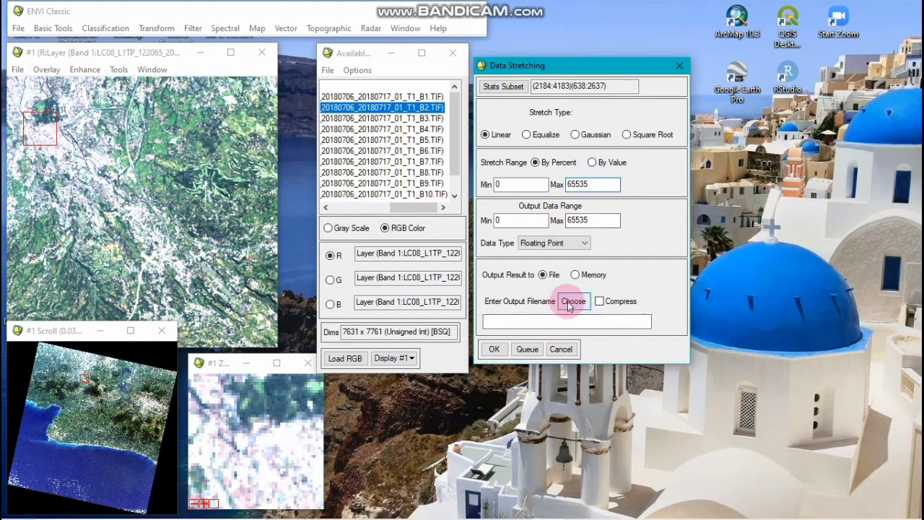
{"action": "left_click", "coordinate": [586, 244]}
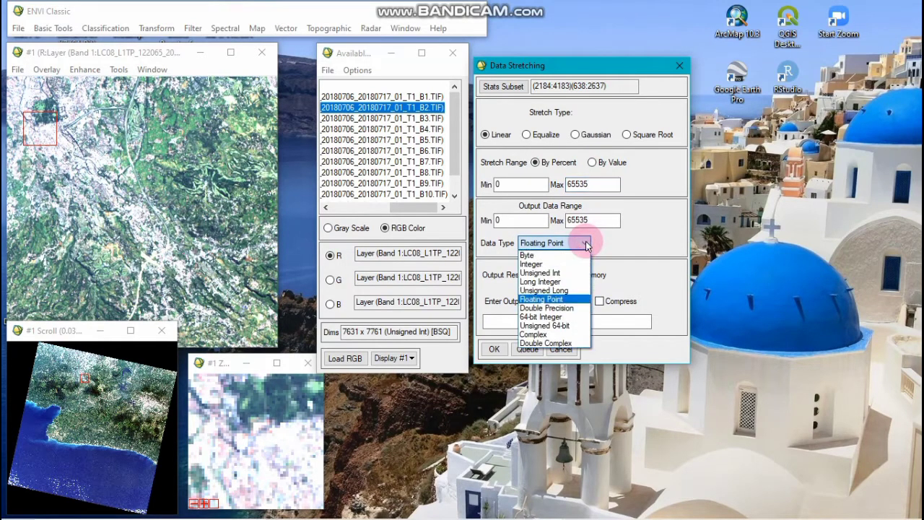
{"action": "left_click", "coordinate": [543, 274]}
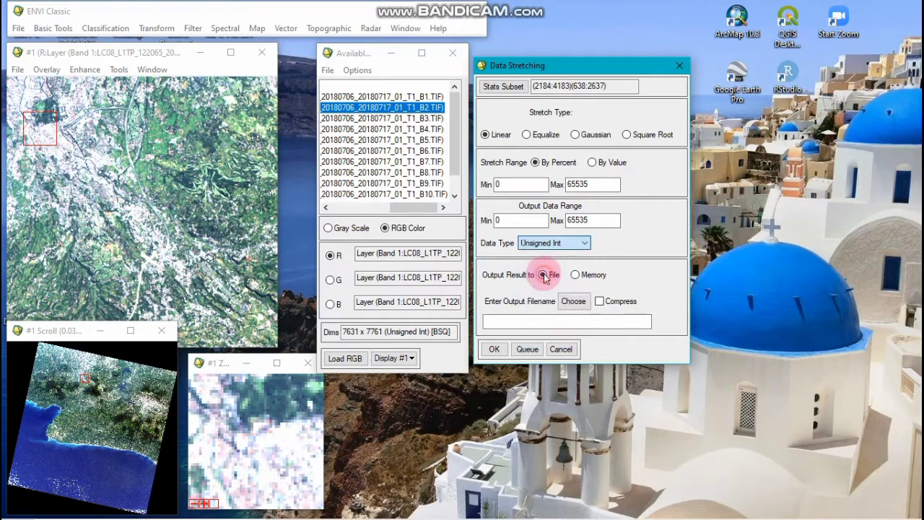
Start choosing the stretch output filename and browse to the PCD folder on the DATA (D:) drive.
{"action": "left_click", "coordinate": [573, 301]}
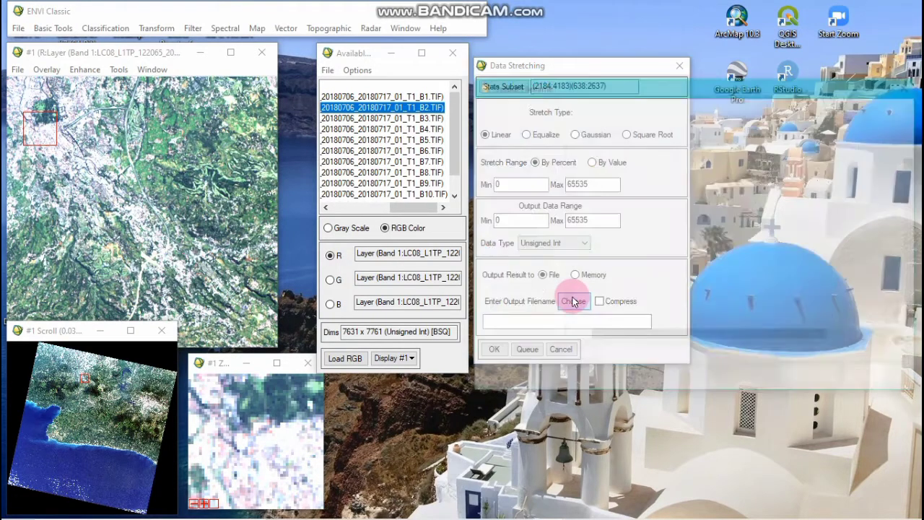
{"action": "scroll", "coordinate": [515, 307], "scroll_direction": "down", "scroll_amount": 1}
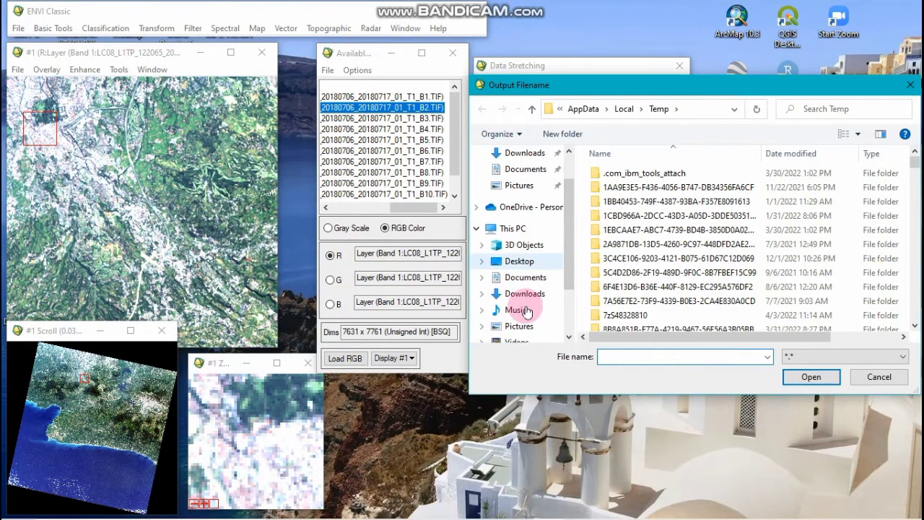
{"action": "scroll", "coordinate": [523, 325], "scroll_direction": "down", "scroll_amount": 1}
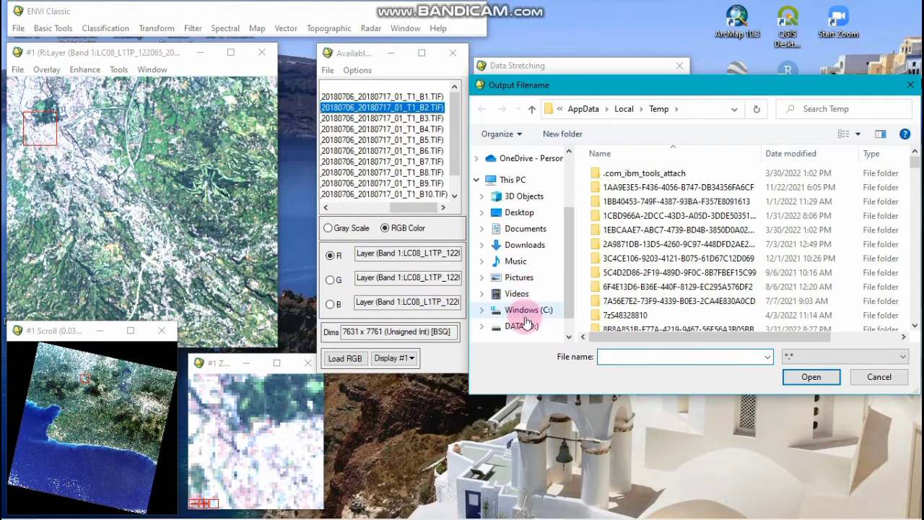
{"action": "left_click", "coordinate": [523, 327]}
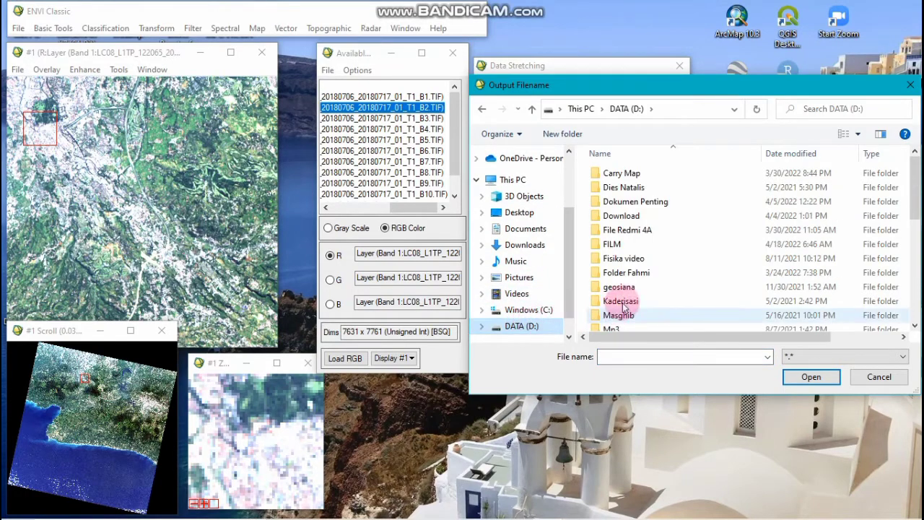
{"action": "scroll", "coordinate": [650, 272], "scroll_direction": "down", "scroll_amount": 5}
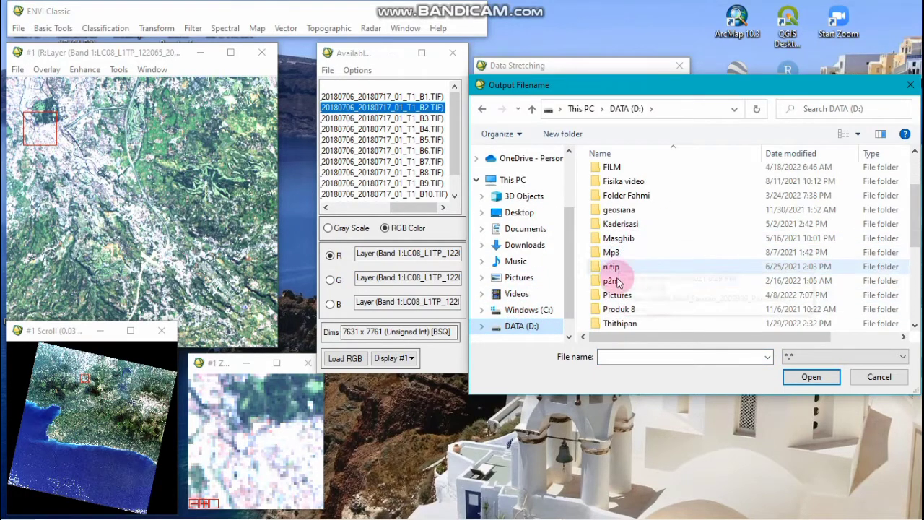
{"action": "double_click", "coordinate": [618, 195]}
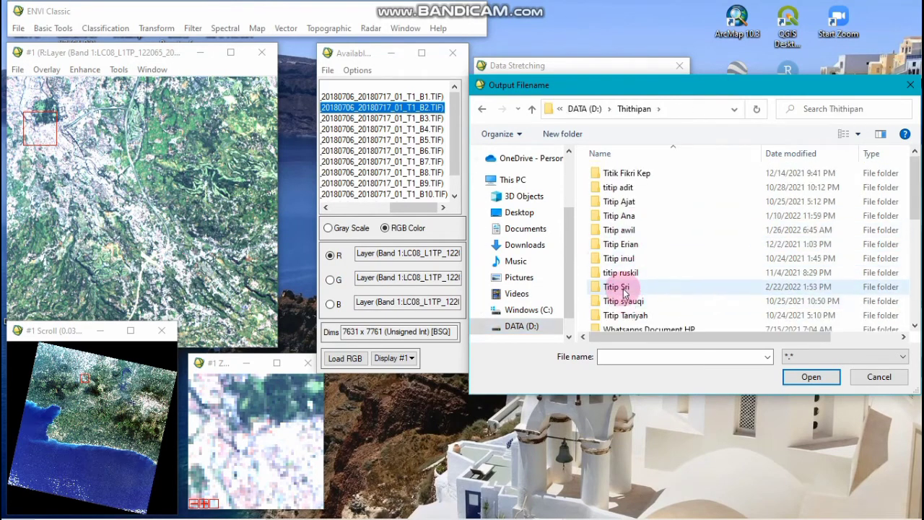
{"action": "double_click", "coordinate": [615, 288]}
{"action": "double_click", "coordinate": [613, 257]}
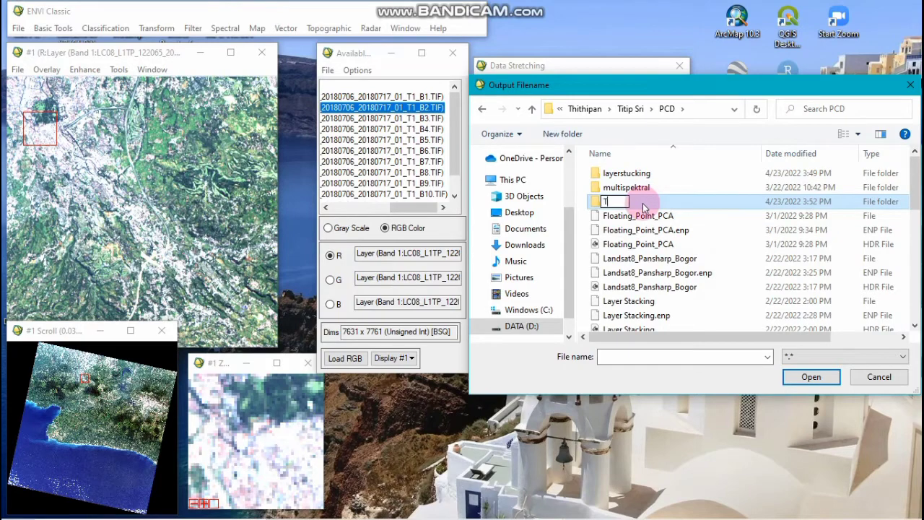
Create a folder named Tugas UTSVideo PCD inside the PCD folder and open it.
{"action": "type", "text": "Tugas UTS"}
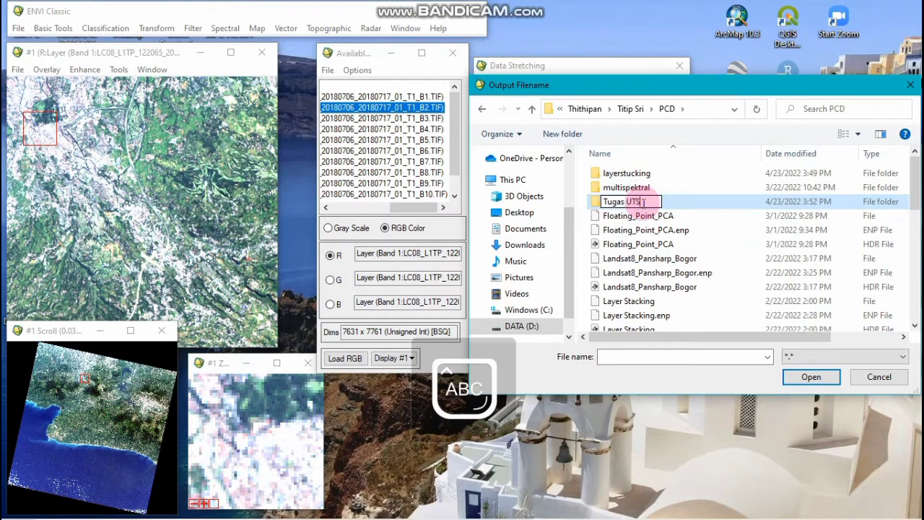
{"action": "type", "text": "Video PCD"}
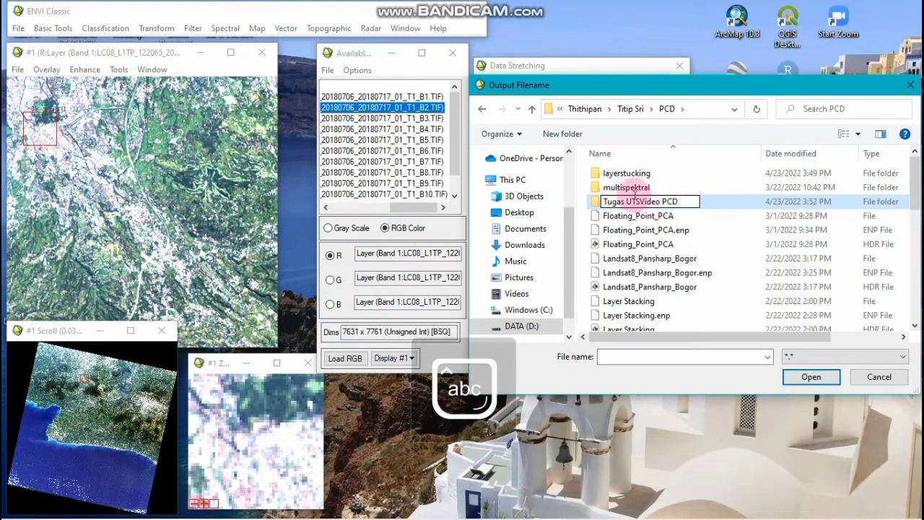
{"action": "key", "text": "Return"}
{"action": "double_click", "coordinate": [628, 201]}
Name the output file Strech data Kab Bogor and run the data stretch.
{"action": "left_click", "coordinate": [619, 356]}
{"action": "type", "text": "Strec"}
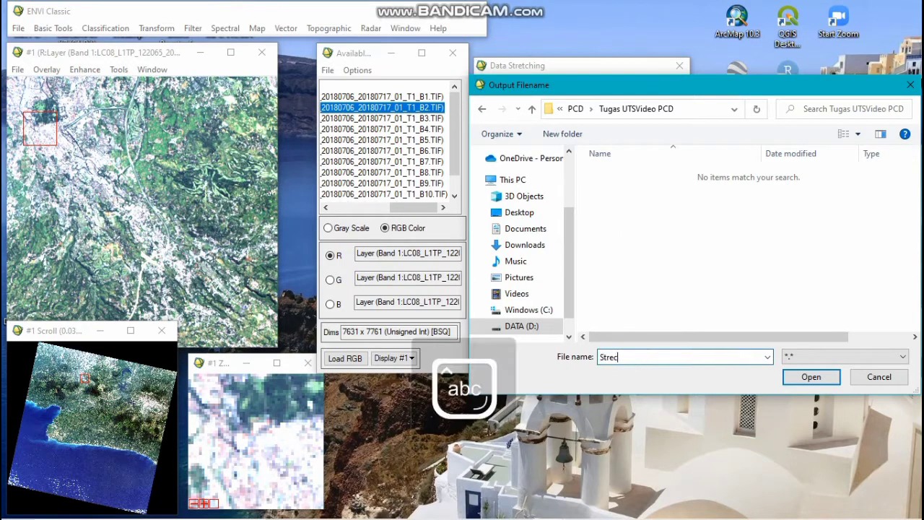
{"action": "type", "text": "h "}
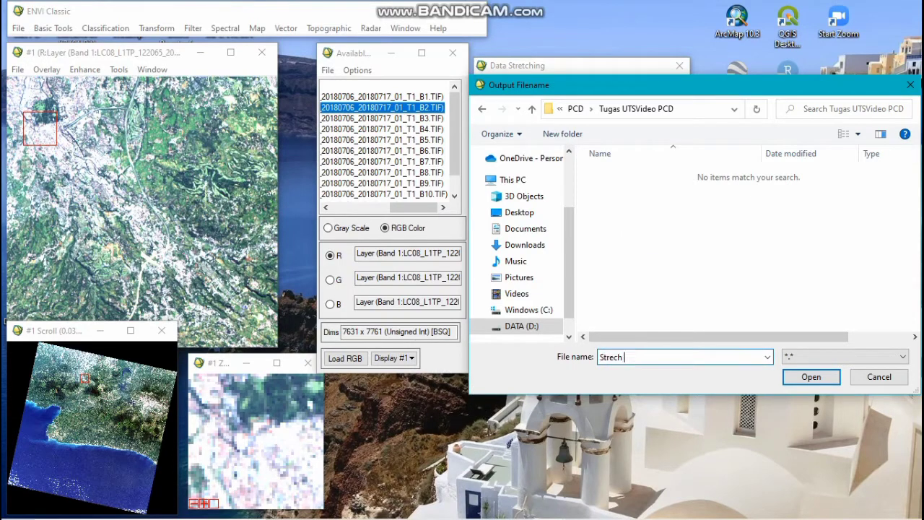
{"action": "type", "text": "data Kab "}
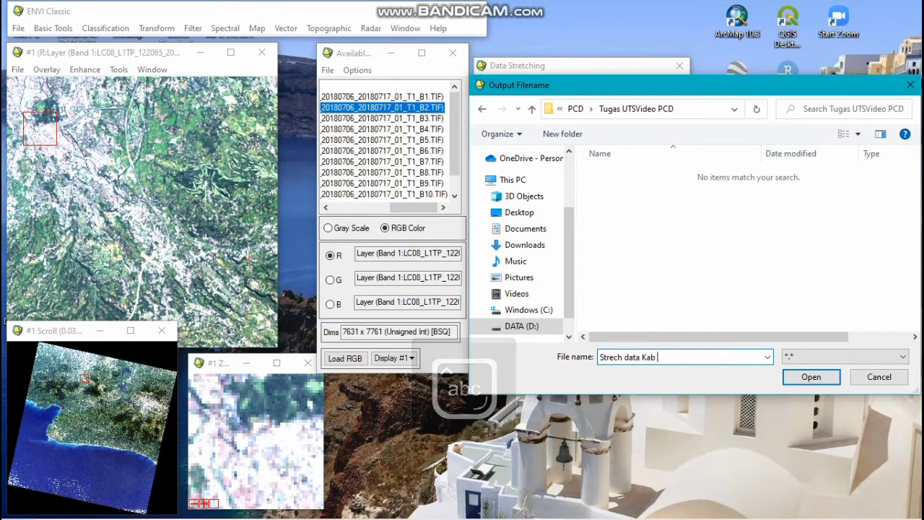
{"action": "type", "text": "Bogor"}
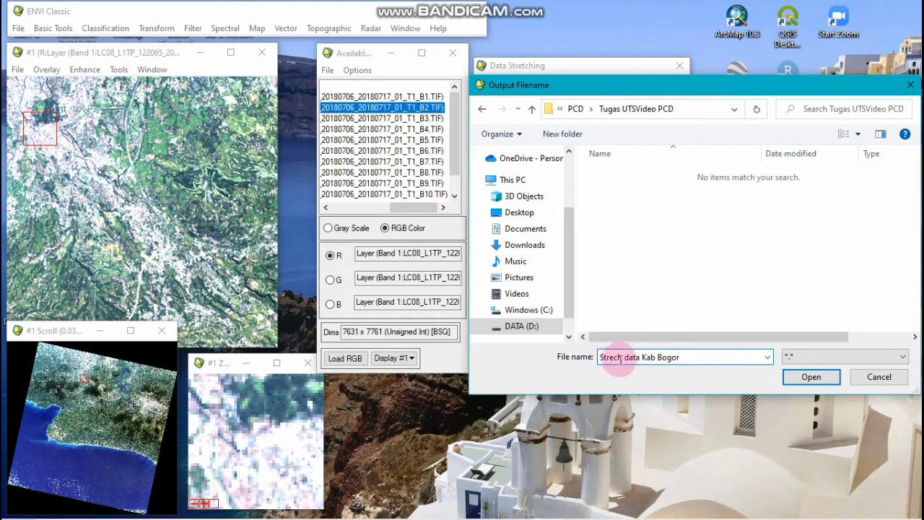
{"action": "left_click", "coordinate": [818, 378]}
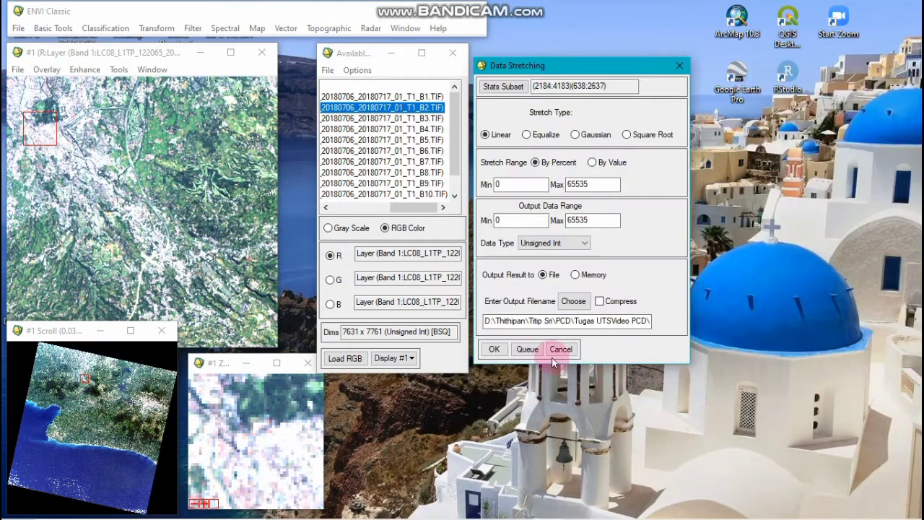
{"action": "left_click", "coordinate": [489, 349]}
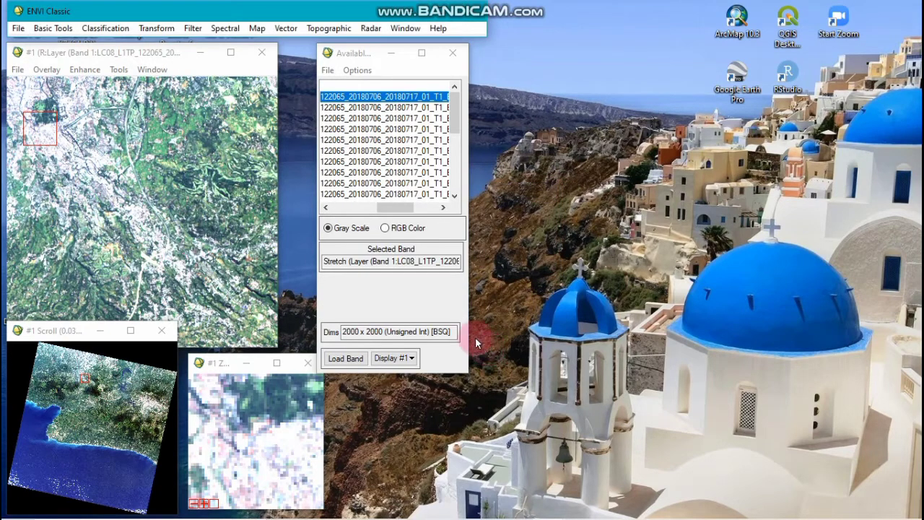
Widen the Available Bands List and assign the stretched bands B4, B3 and B2 to red, green and blue of an RGB composite.
{"action": "left_click_drag", "start_coordinate": [467, 69], "coordinate": [510, 68]}
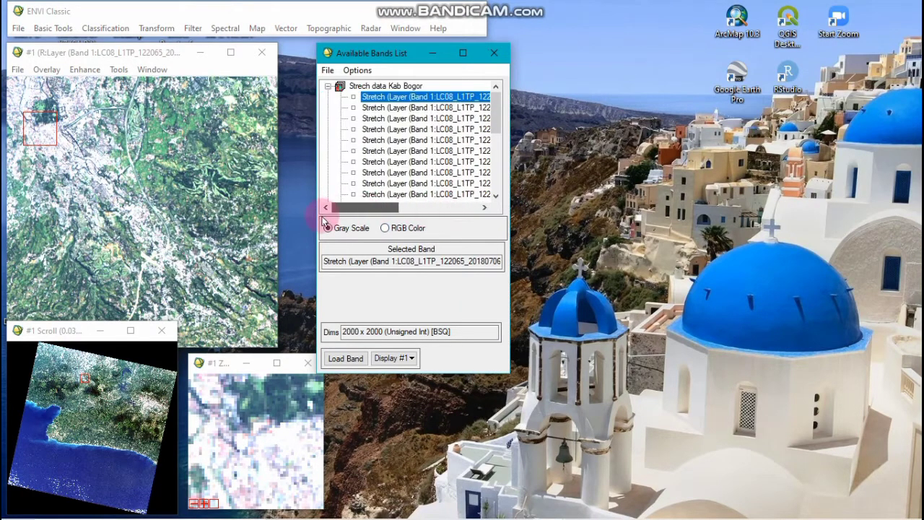
{"action": "left_click_drag", "start_coordinate": [323, 220], "coordinate": [470, 204]}
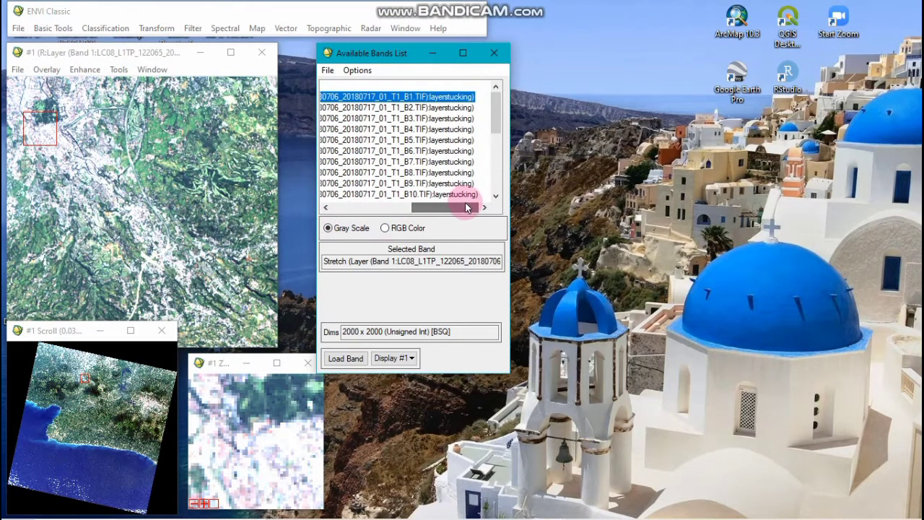
{"action": "left_click", "coordinate": [386, 228]}
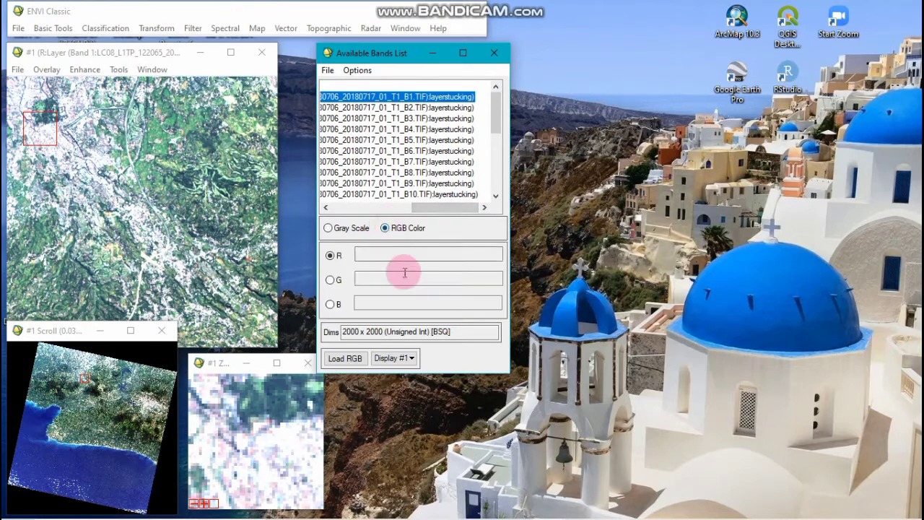
{"action": "left_click", "coordinate": [411, 130]}
{"action": "left_click", "coordinate": [408, 118]}
{"action": "left_click", "coordinate": [406, 107]}
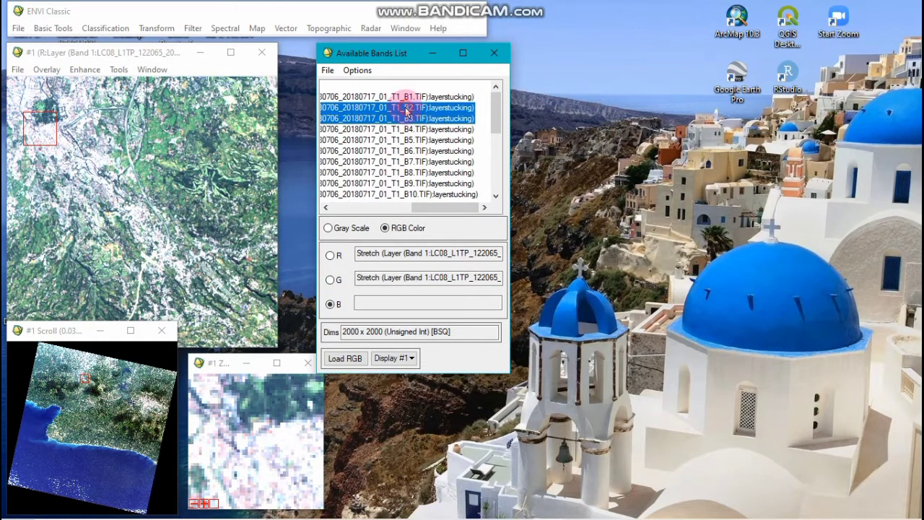
Load the stretched RGB composite into a new display, Display #2.
{"action": "left_click", "coordinate": [395, 358]}
{"action": "left_click", "coordinate": [405, 379]}
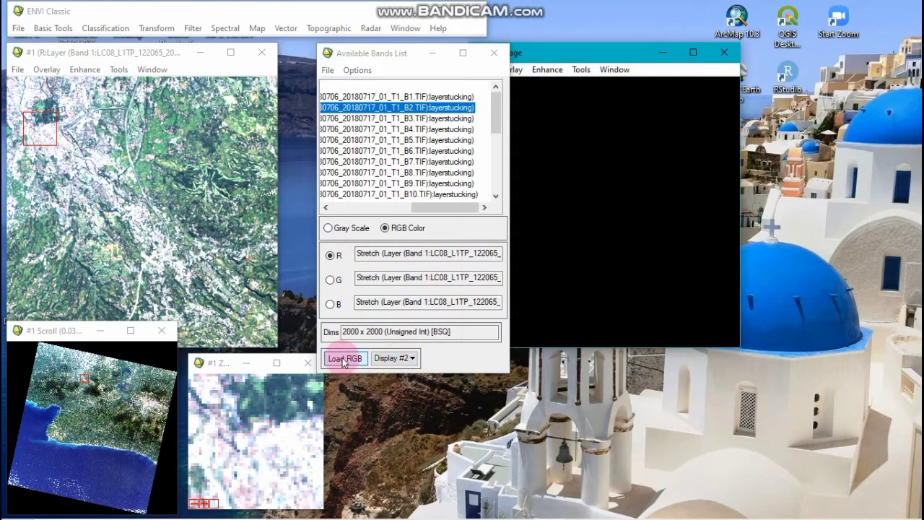
{"action": "left_click", "coordinate": [345, 358]}
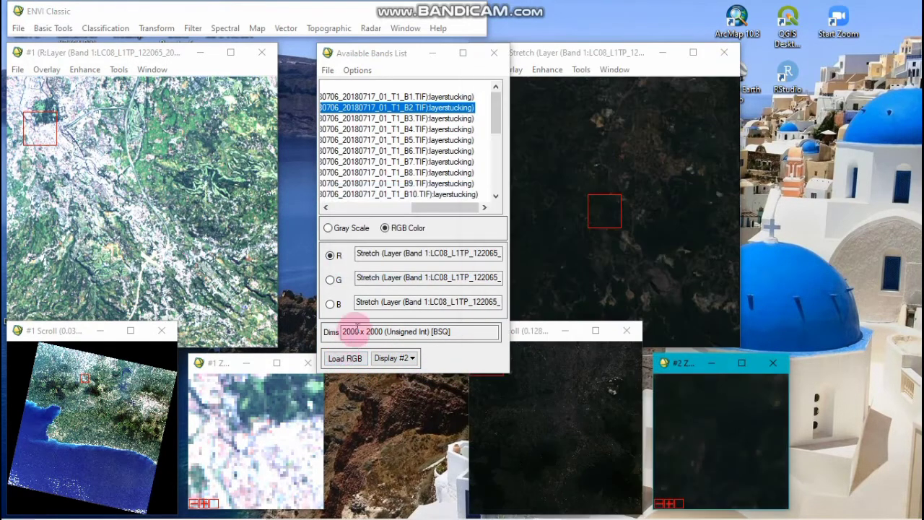
Arrange Display #2 beside Display #1 with the Available Bands List clear of both, and centre Display #2 on the subset's upper-middle area.
{"action": "left_click_drag", "start_coordinate": [373, 57], "coordinate": [781, 62]}
{"action": "left_click_drag", "start_coordinate": [592, 53], "coordinate": [422, 49]}
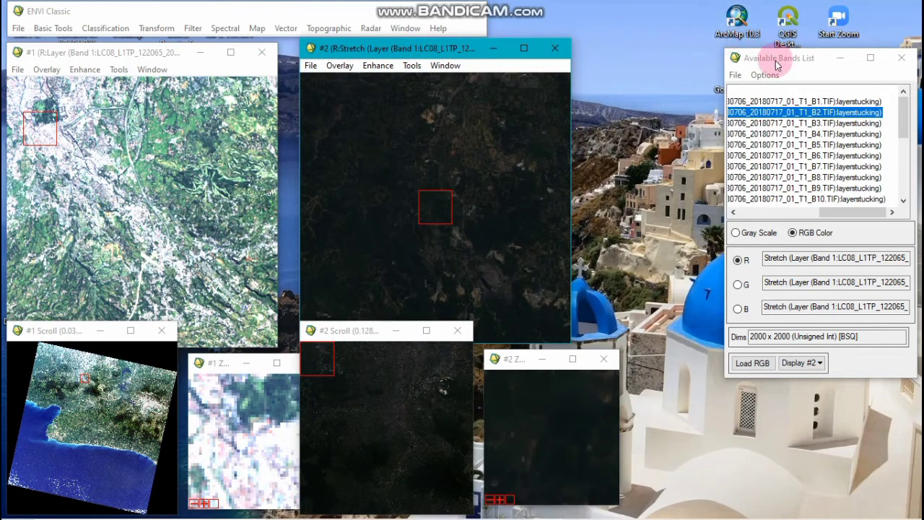
{"action": "left_click_drag", "start_coordinate": [775, 61], "coordinate": [679, 29]}
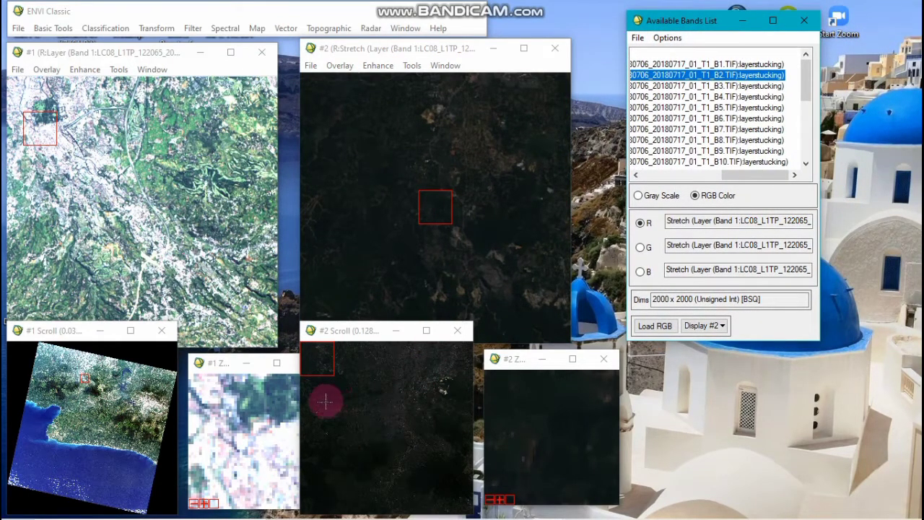
{"action": "left_click", "coordinate": [397, 392]}
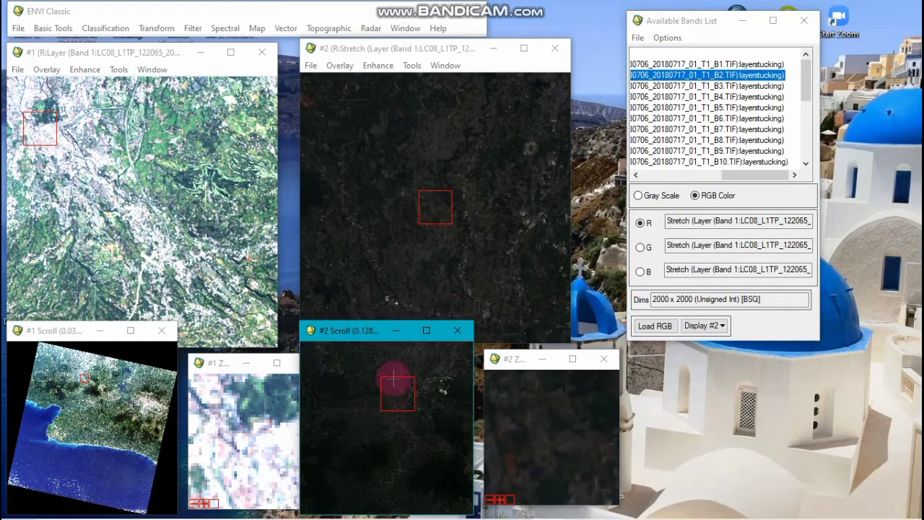
Geographically link Display #1 and Display #2 by switching the link on for both displays.
{"action": "left_click", "coordinate": [361, 268]}
{"action": "right_click", "coordinate": [169, 163]}
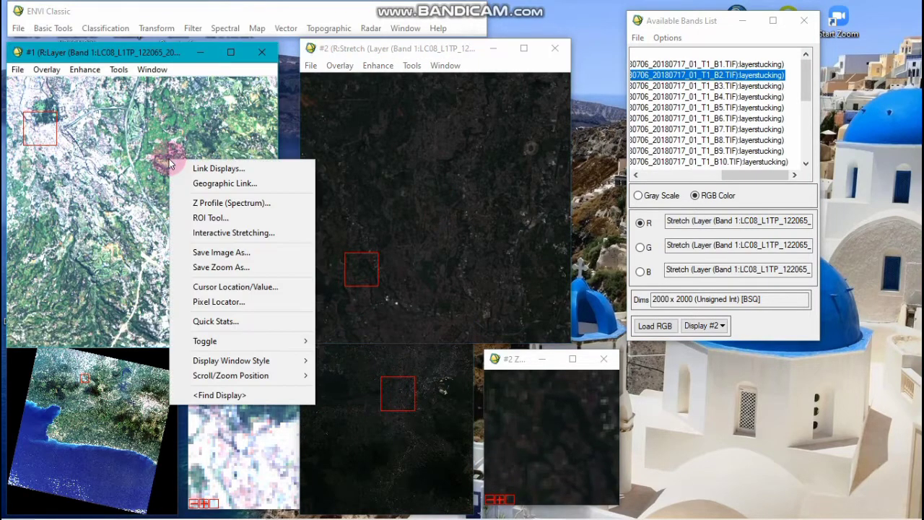
{"action": "left_click", "coordinate": [210, 183]}
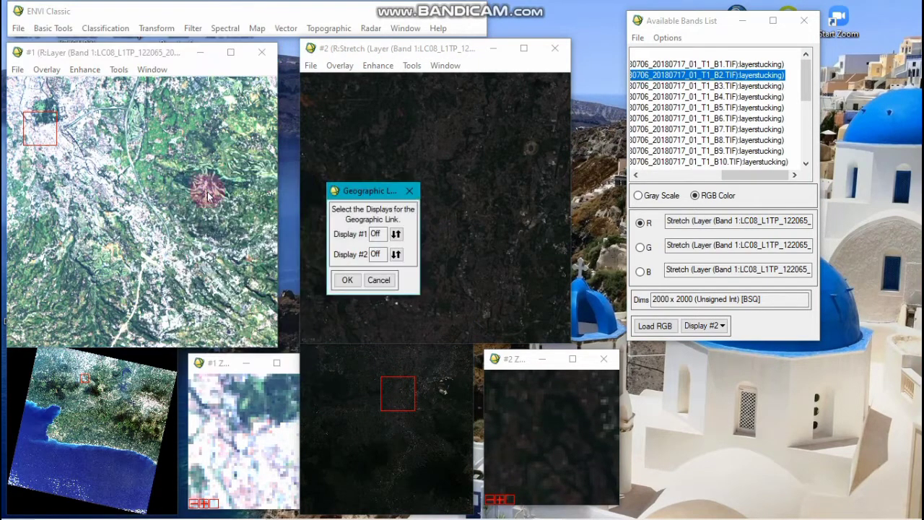
{"action": "left_click", "coordinate": [395, 233]}
{"action": "left_click", "coordinate": [396, 254]}
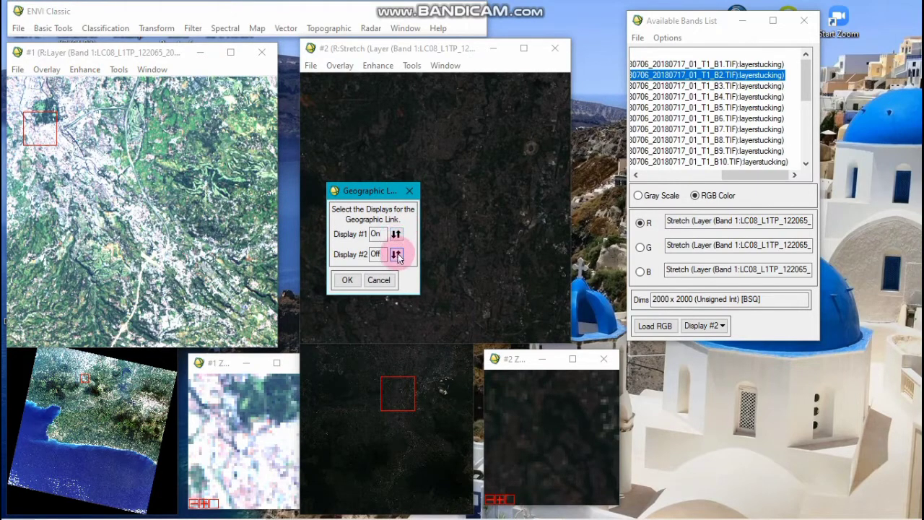
{"action": "left_click", "coordinate": [349, 282]}
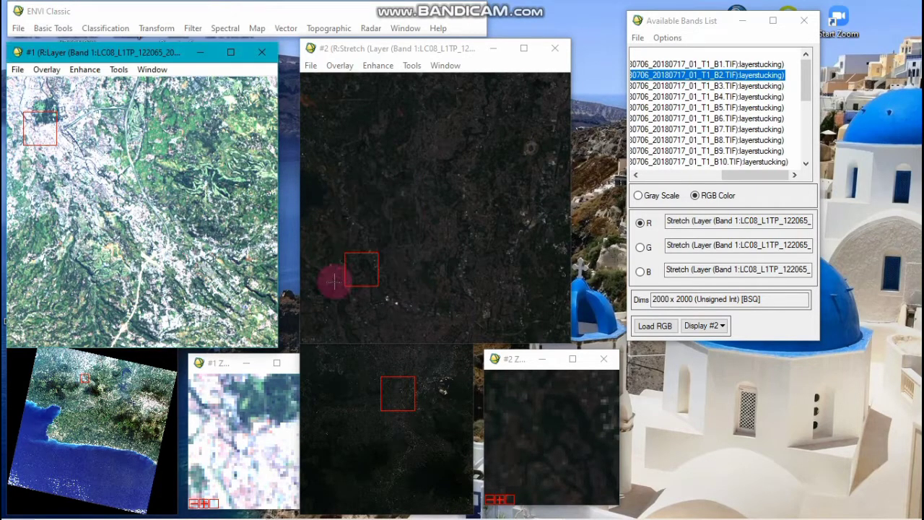
Compare the original and stretched images at several locations around the subset area in the linked displays.
{"action": "left_click", "coordinate": [136, 203]}
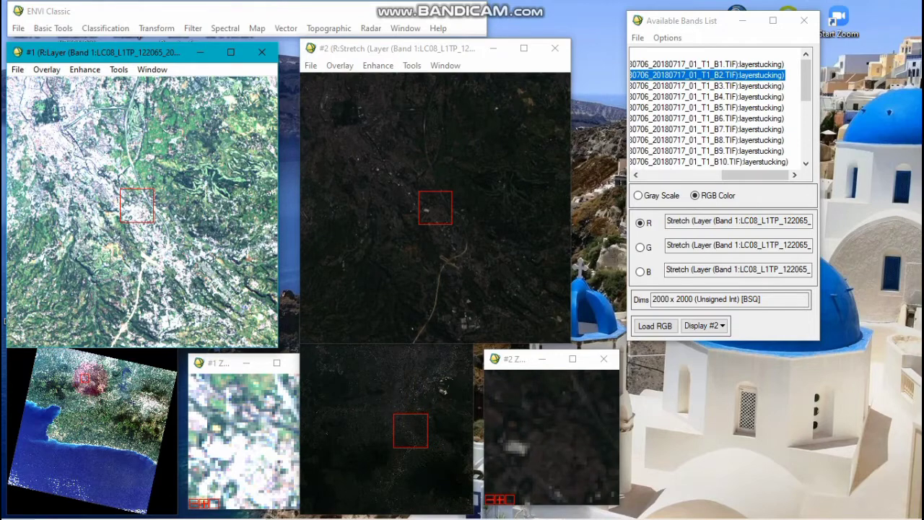
{"action": "left_click", "coordinate": [86, 375]}
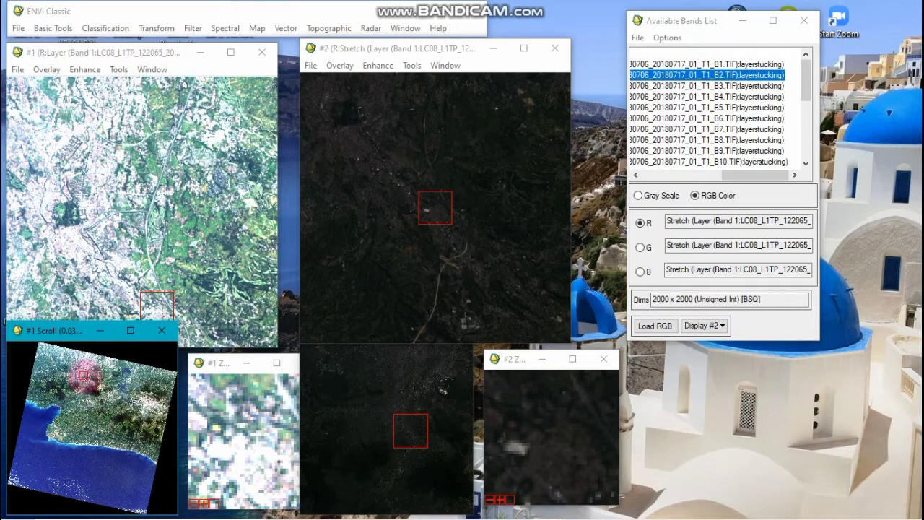
{"action": "left_click", "coordinate": [83, 381]}
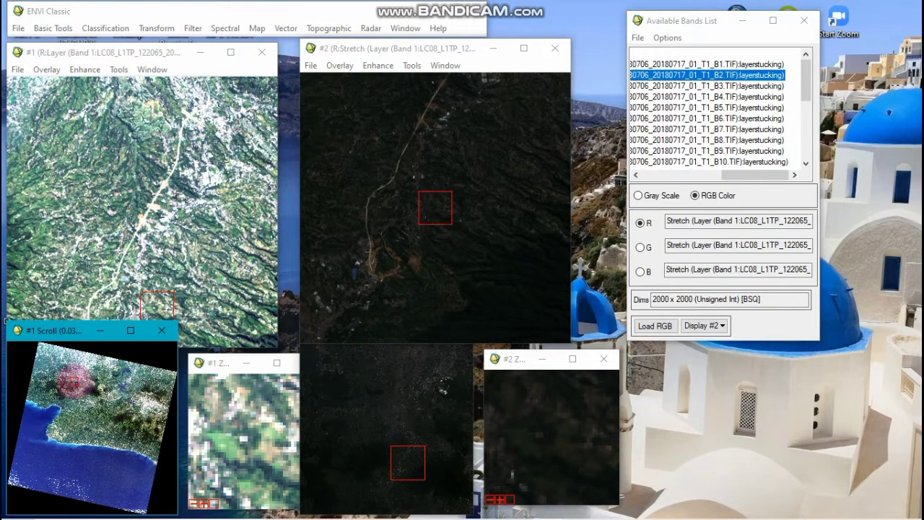
{"action": "left_click", "coordinate": [75, 382]}
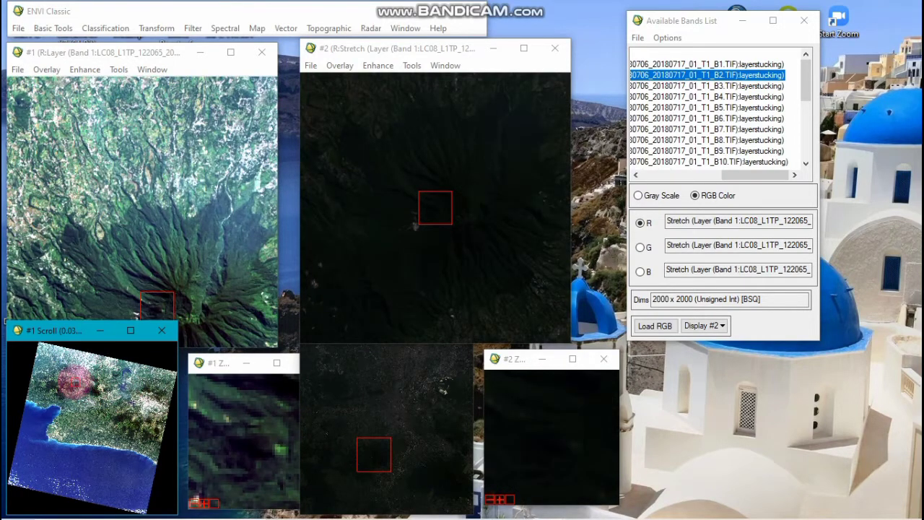
{"action": "left_click", "coordinate": [74, 375]}
{"action": "left_click", "coordinate": [74, 368]}
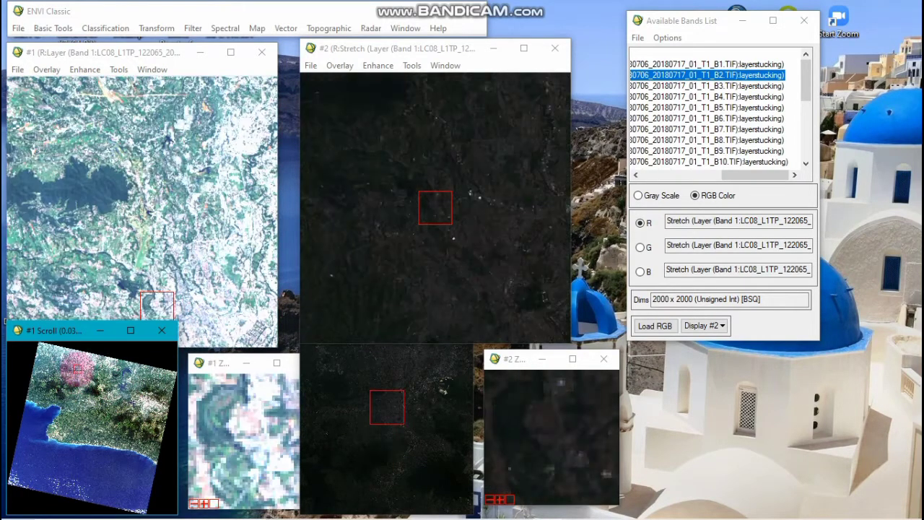
{"action": "left_click", "coordinate": [83, 374]}
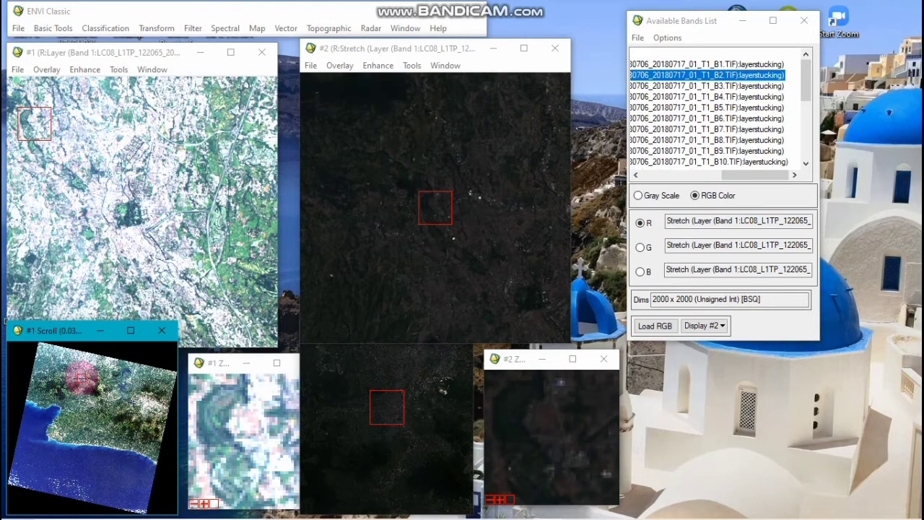
{"action": "left_click", "coordinate": [83, 374]}
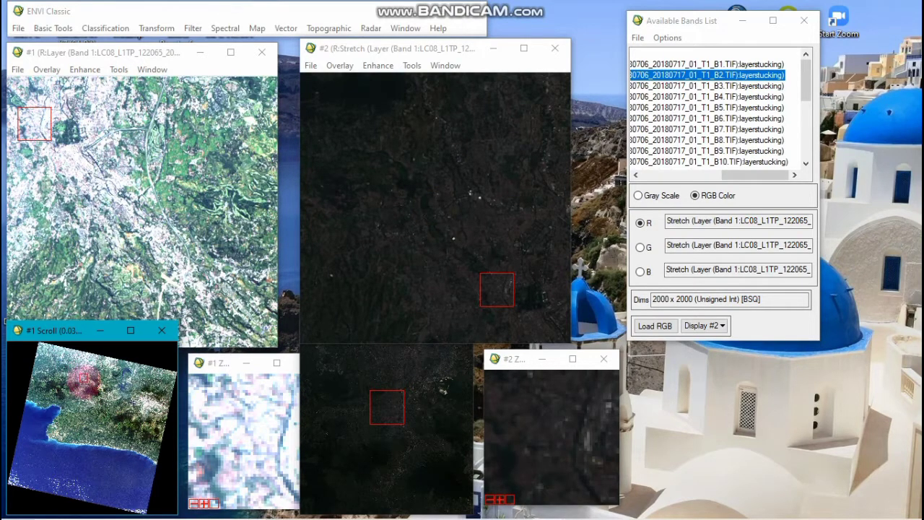
{"action": "left_click", "coordinate": [83, 380]}
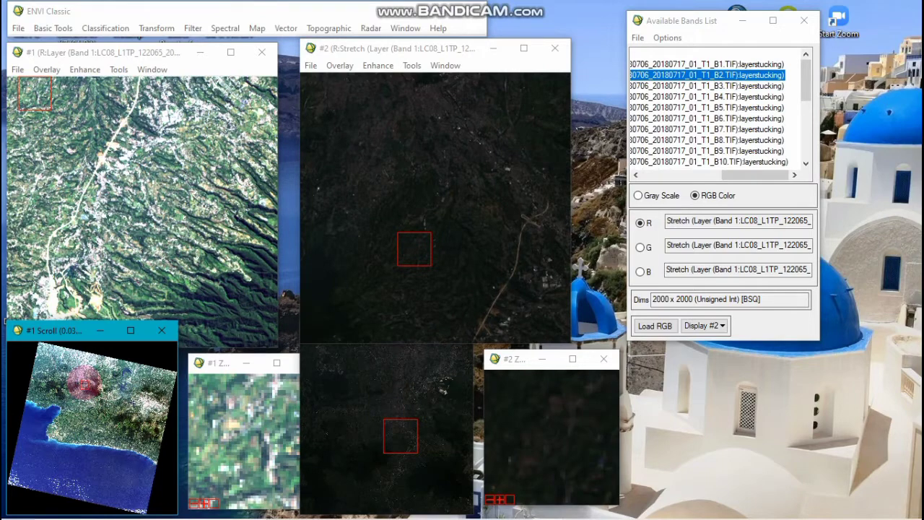
{"action": "left_click_drag", "start_coordinate": [84, 383], "coordinate": [74, 376]}
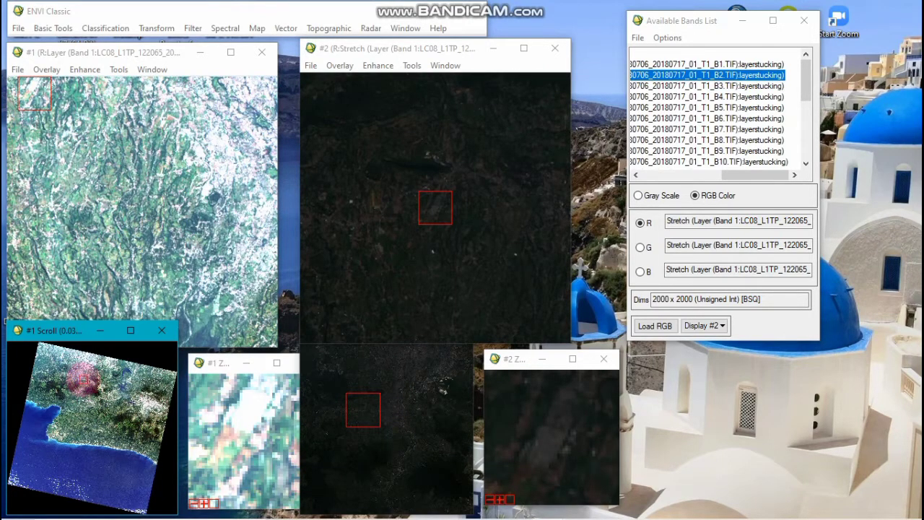
{"action": "left_click", "coordinate": [84, 379]}
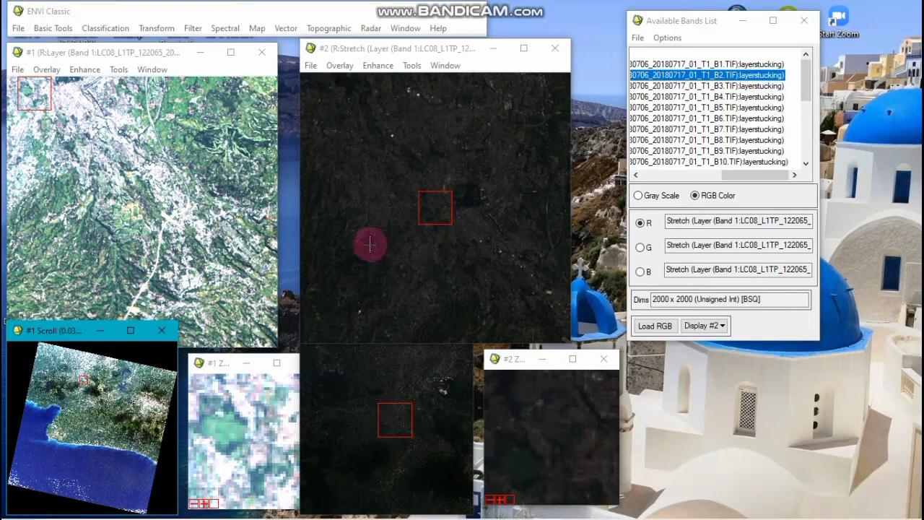
Compute basic statistics, histograms and covariance for Strech data Kab Bogor, with all 11 bands and output to the screen.
{"action": "left_click", "coordinate": [105, 28]}
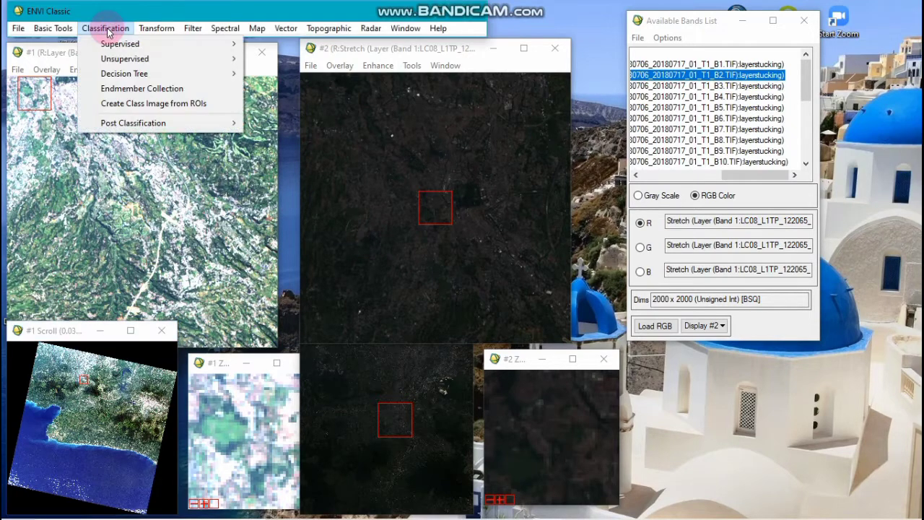
{"action": "mouse_move", "coordinate": [53, 28]}
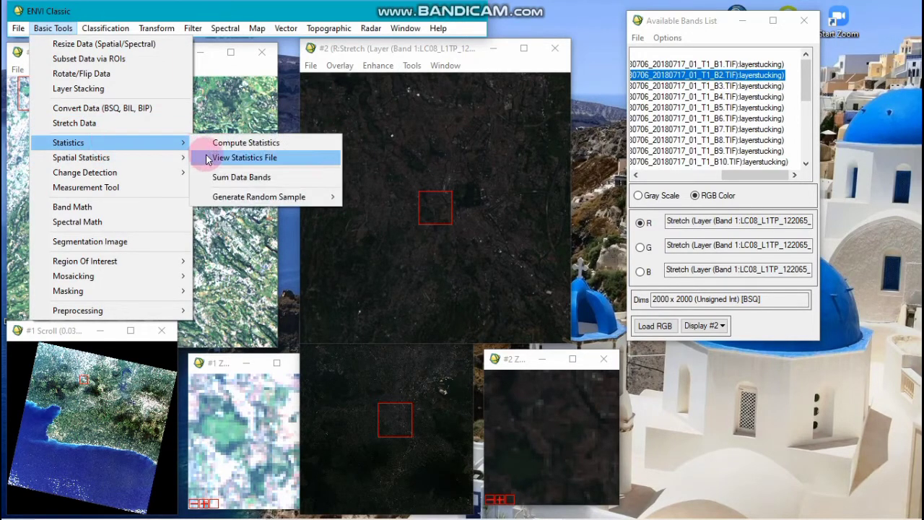
{"action": "left_click", "coordinate": [244, 143]}
{"action": "left_click", "coordinate": [238, 121]}
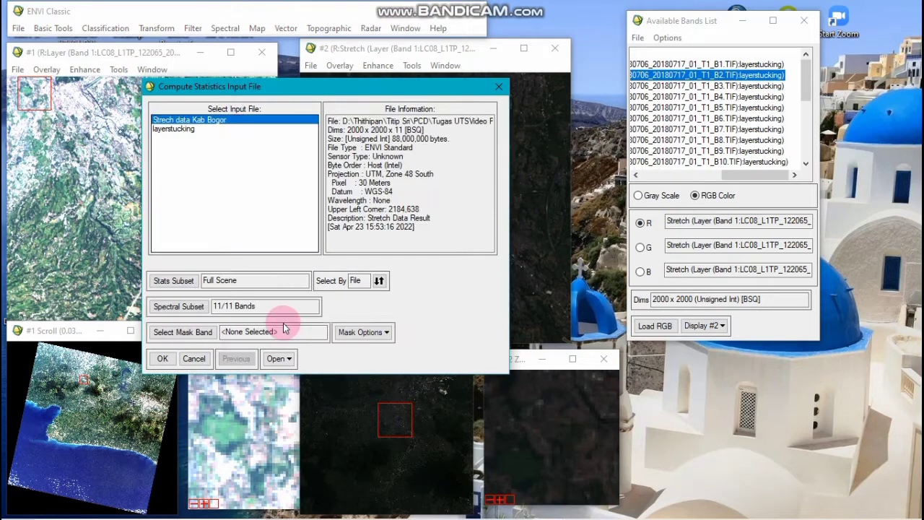
{"action": "left_click", "coordinate": [163, 359]}
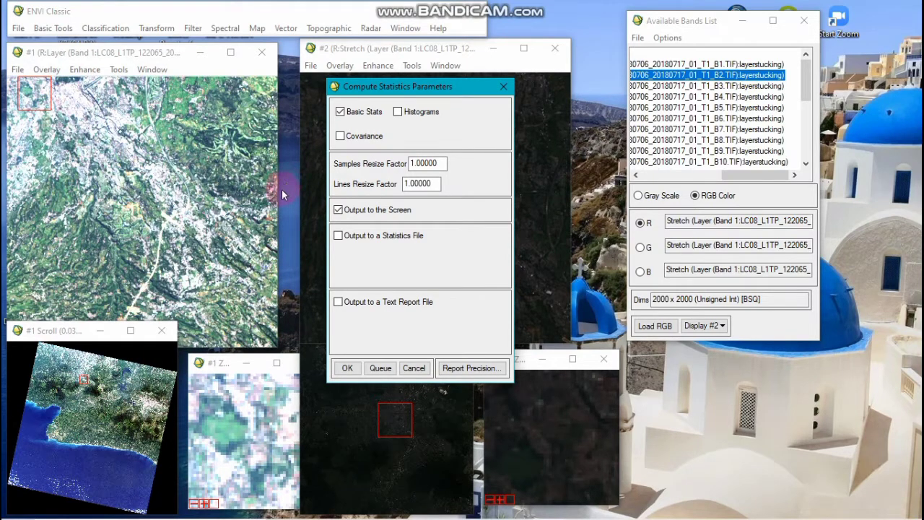
{"action": "left_click", "coordinate": [340, 136]}
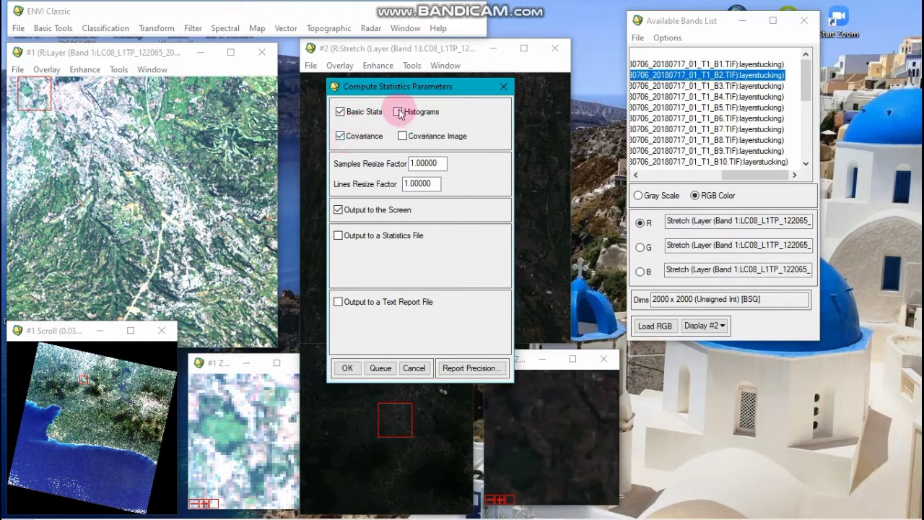
{"action": "left_click", "coordinate": [398, 112]}
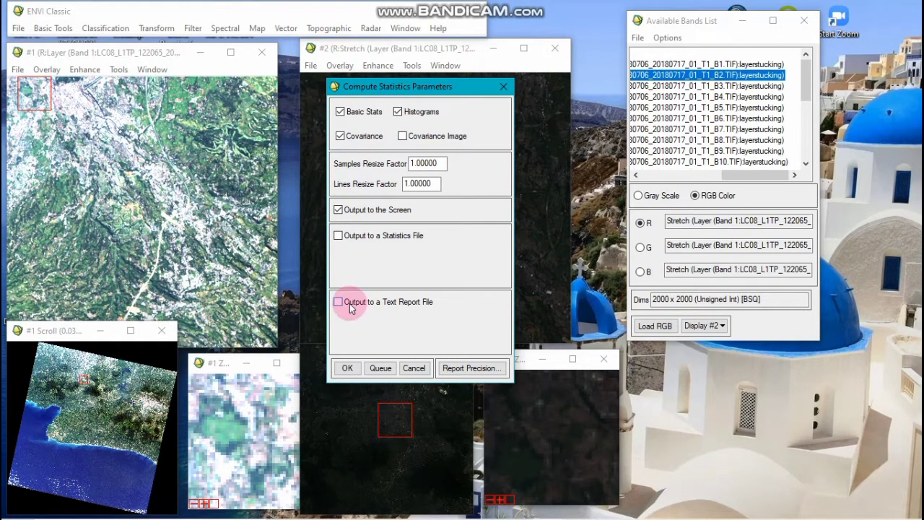
{"action": "left_click", "coordinate": [347, 369]}
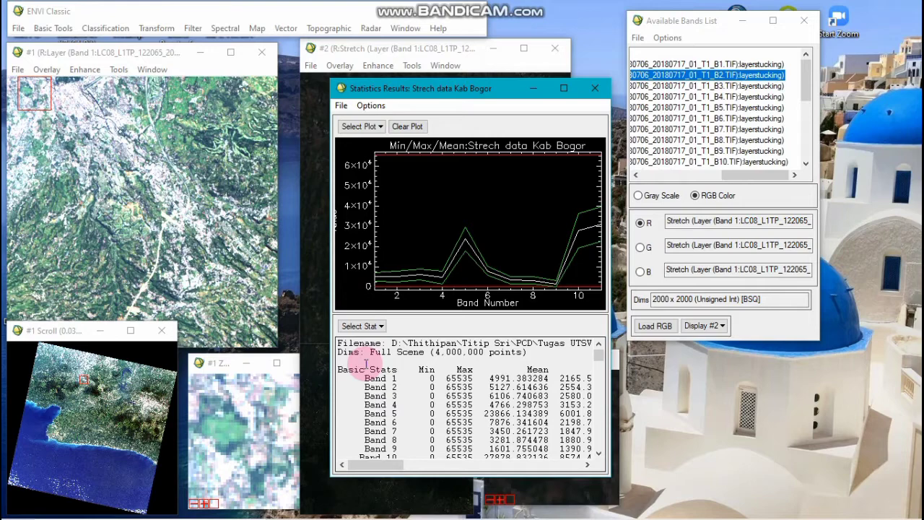
Examine the Basic Stats section through to the eigenvalues in an enlarged statistics results window, and minimize that window.
{"action": "left_click", "coordinate": [378, 325]}
{"action": "left_click", "coordinate": [375, 110]}
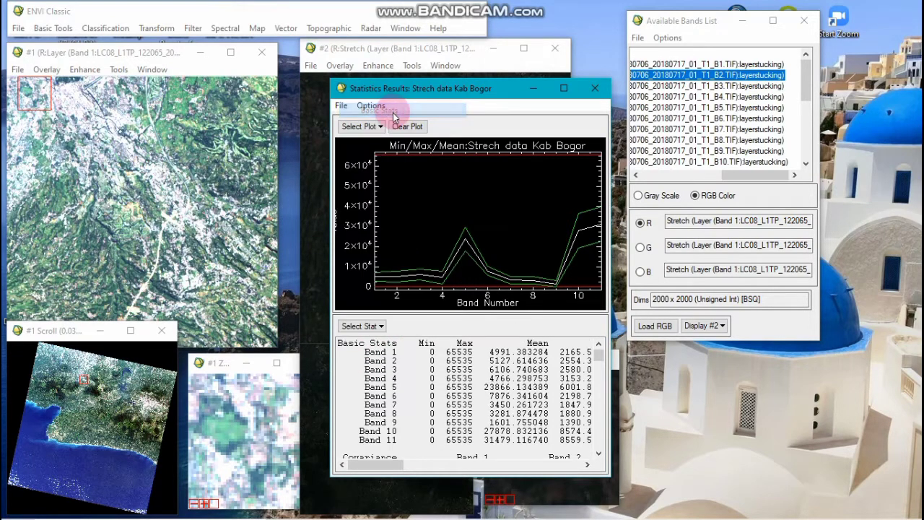
{"action": "left_click_drag", "start_coordinate": [383, 467], "coordinate": [400, 457]}
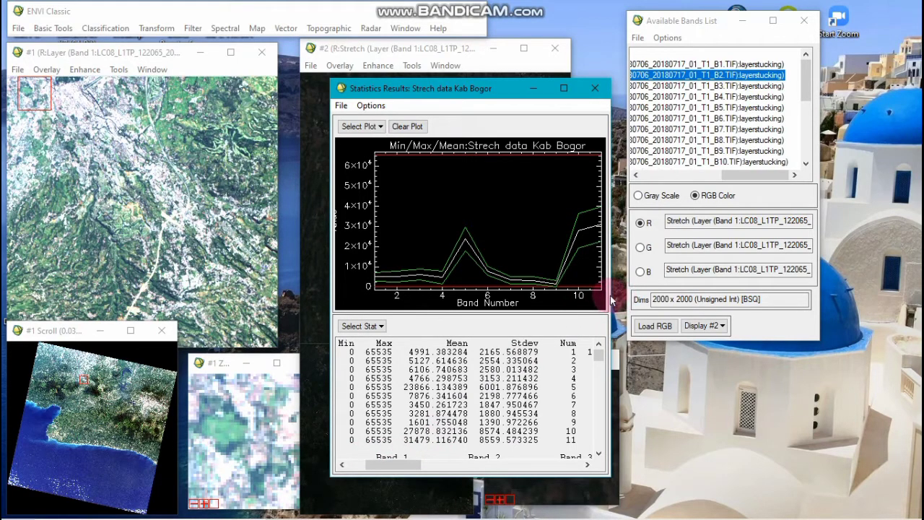
{"action": "left_click_drag", "start_coordinate": [613, 296], "coordinate": [754, 296]}
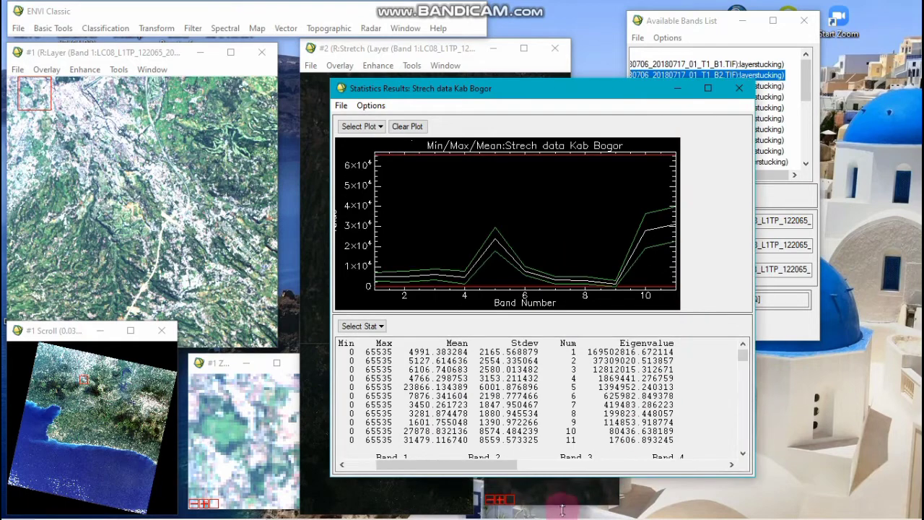
{"action": "left_click_drag", "start_coordinate": [526, 480], "coordinate": [456, 484]}
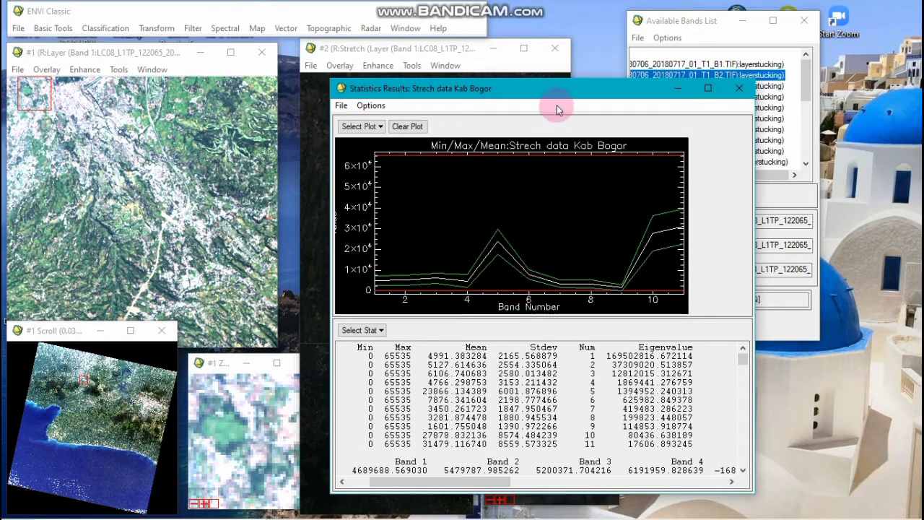
{"action": "left_click_drag", "start_coordinate": [518, 82], "coordinate": [625, 62]}
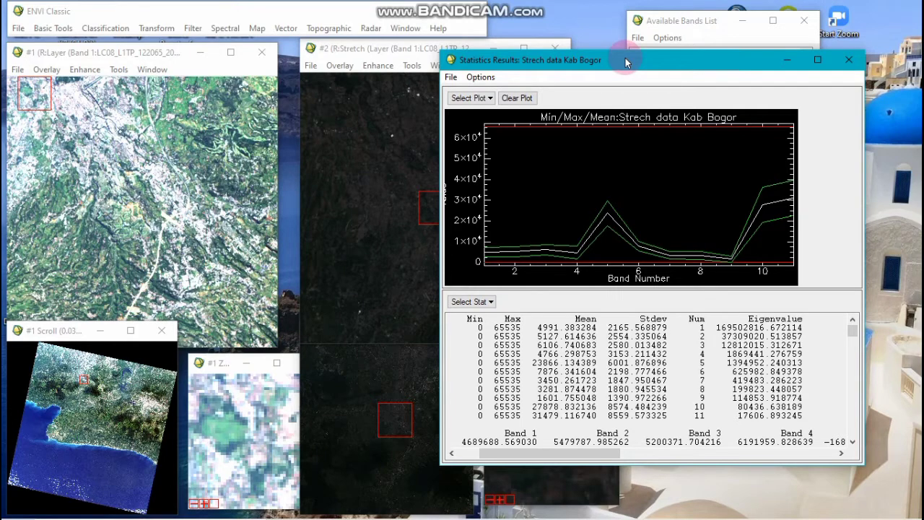
{"action": "left_click", "coordinate": [786, 60]}
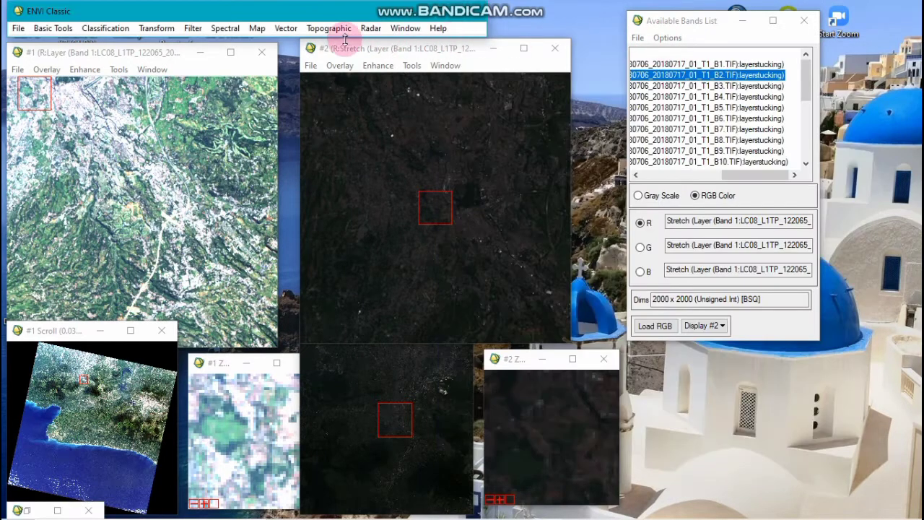
Create a 2D scatter plot for Display #2 with stretched band B10 as X and B11 as Y.
{"action": "left_click", "coordinate": [409, 66]}
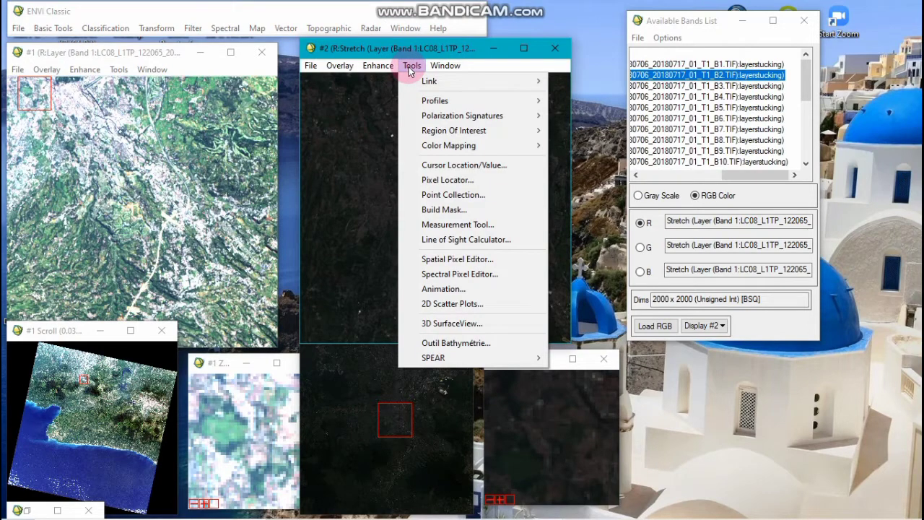
{"action": "left_click", "coordinate": [444, 304]}
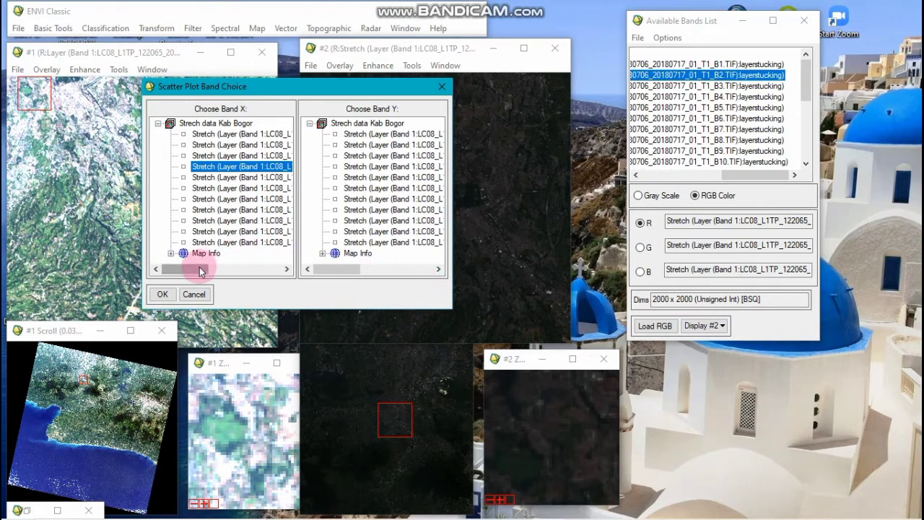
{"action": "left_click_drag", "start_coordinate": [201, 270], "coordinate": [287, 266]}
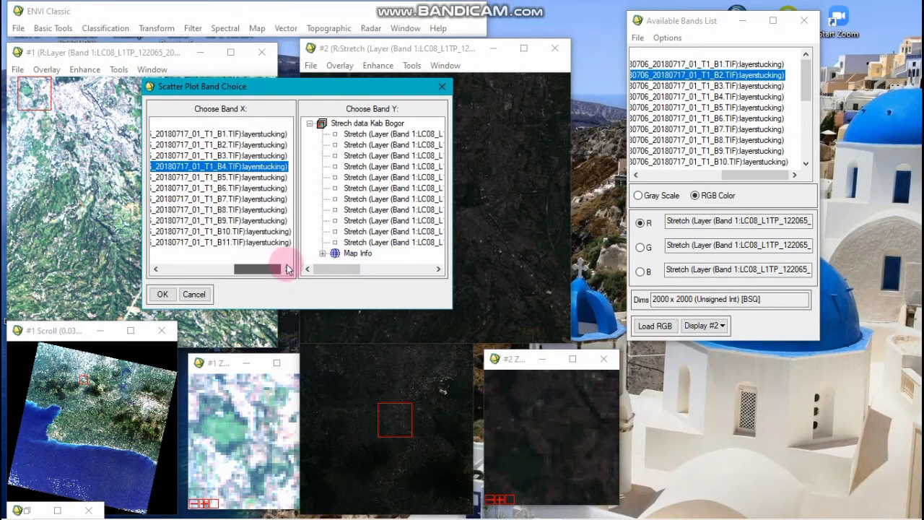
{"action": "left_click", "coordinate": [236, 232]}
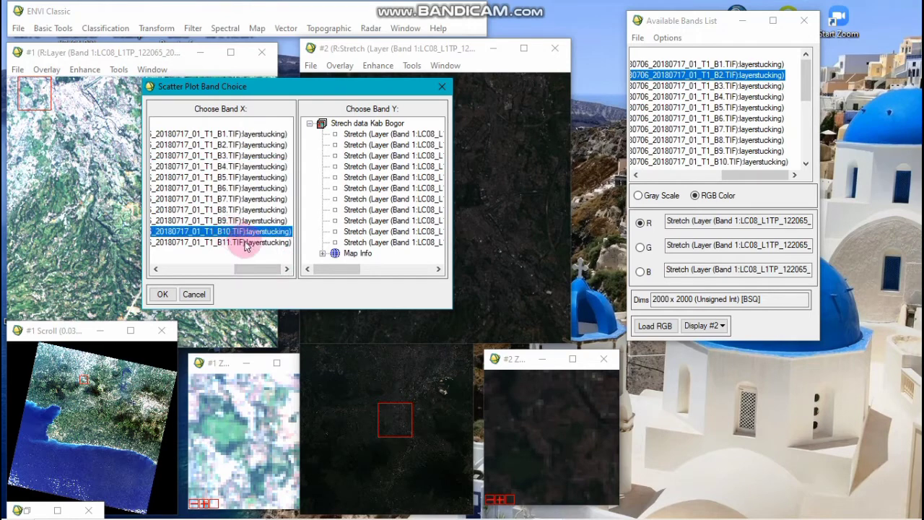
{"action": "left_click", "coordinate": [383, 244]}
{"action": "left_click", "coordinate": [162, 294]}
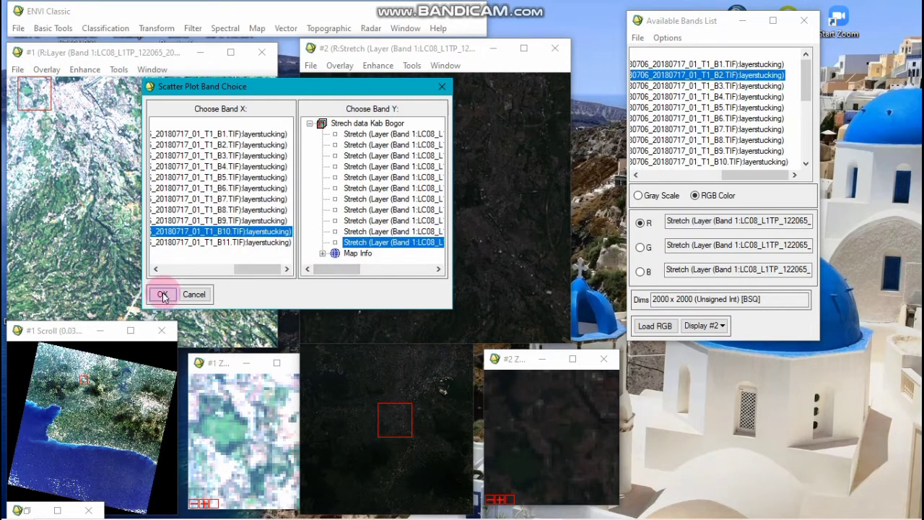
Enlarge the scatter plot window and move it beside Display #2, over the Available Bands List.
{"action": "left_click", "coordinate": [406, 194]}
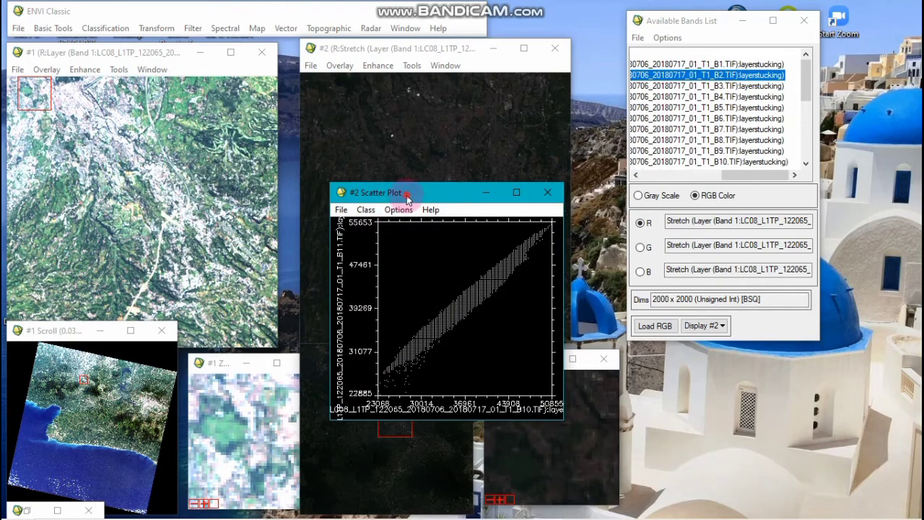
{"action": "left_click_drag", "start_coordinate": [406, 194], "coordinate": [387, 117]}
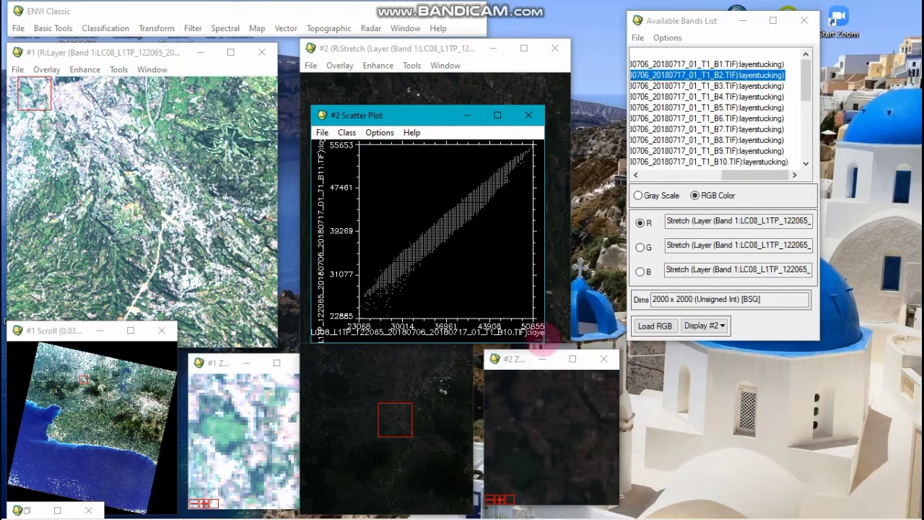
{"action": "left_click_drag", "start_coordinate": [543, 344], "coordinate": [652, 409]}
{"action": "left_click_drag", "start_coordinate": [427, 121], "coordinate": [663, 82]}
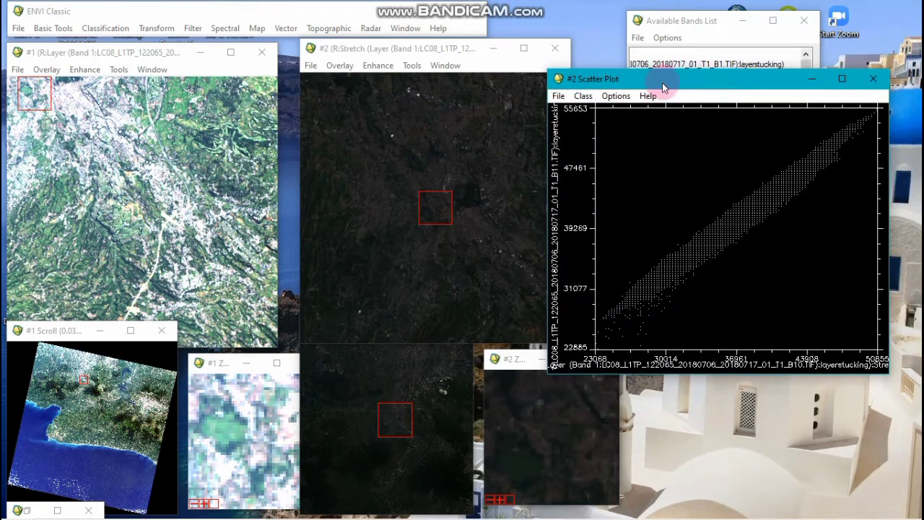
Arrange Display #2 and the scatter plot window side by side so the plot sits directly beside the image.
{"action": "left_click_drag", "start_coordinate": [401, 51], "coordinate": [380, 45]}
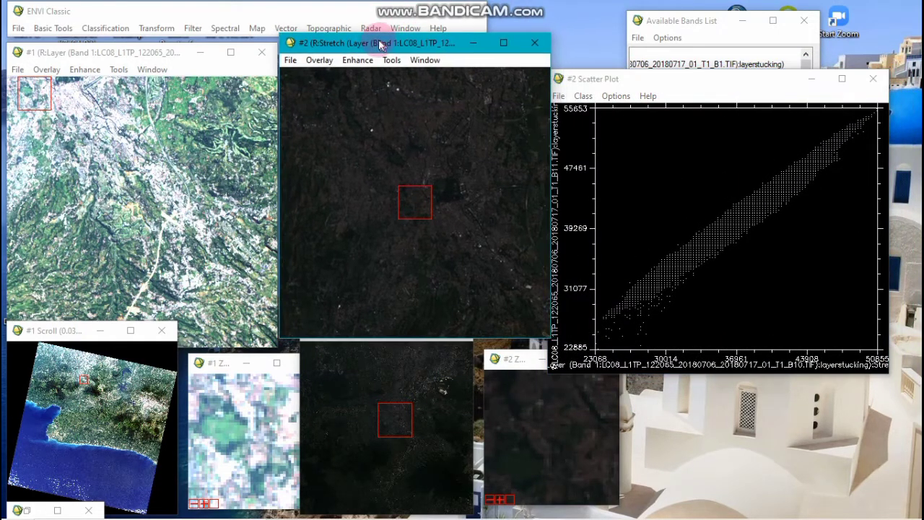
{"action": "left_click", "coordinate": [675, 106]}
{"action": "left_click_drag", "start_coordinate": [677, 81], "coordinate": [687, 59]}
Outline the low-value end of the scatter cloud as the red class and the adjoining lower section as a new green class.
{"action": "left_click", "coordinate": [753, 166]}
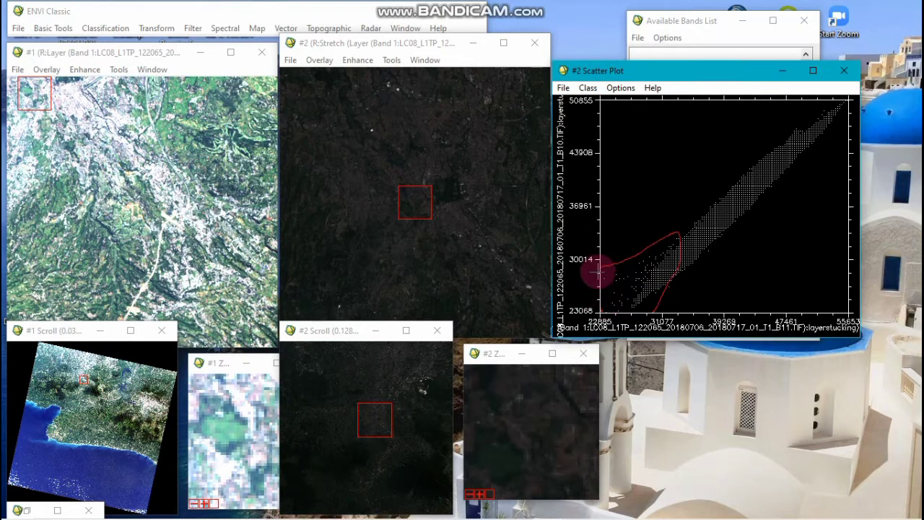
{"action": "right_click", "coordinate": [606, 262]}
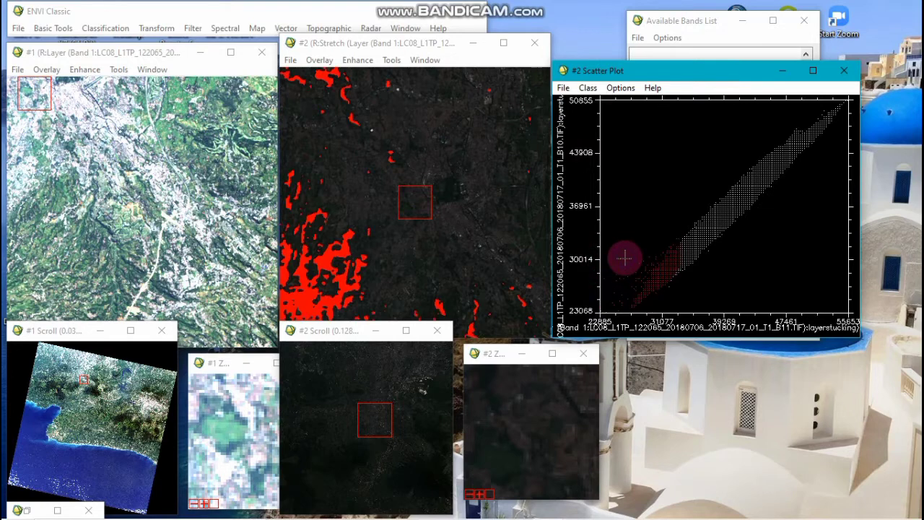
{"action": "left_click", "coordinate": [592, 90]}
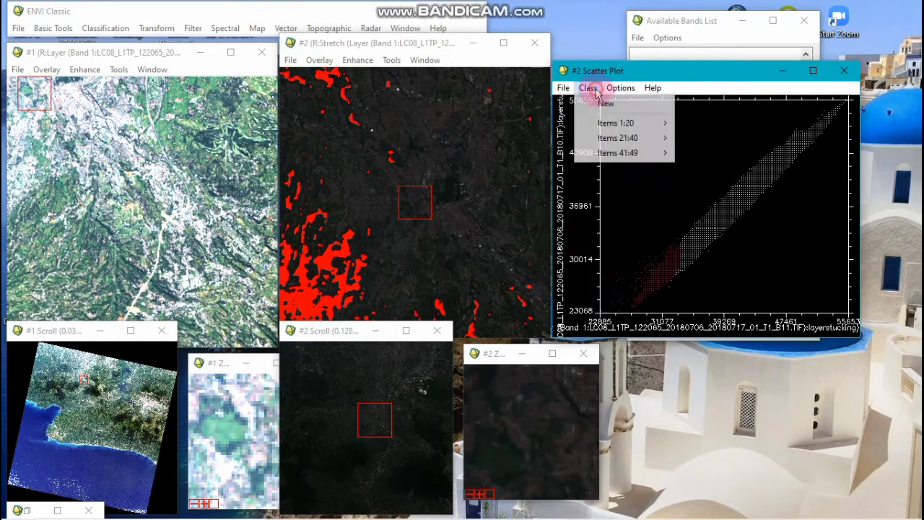
{"action": "left_click", "coordinate": [606, 104]}
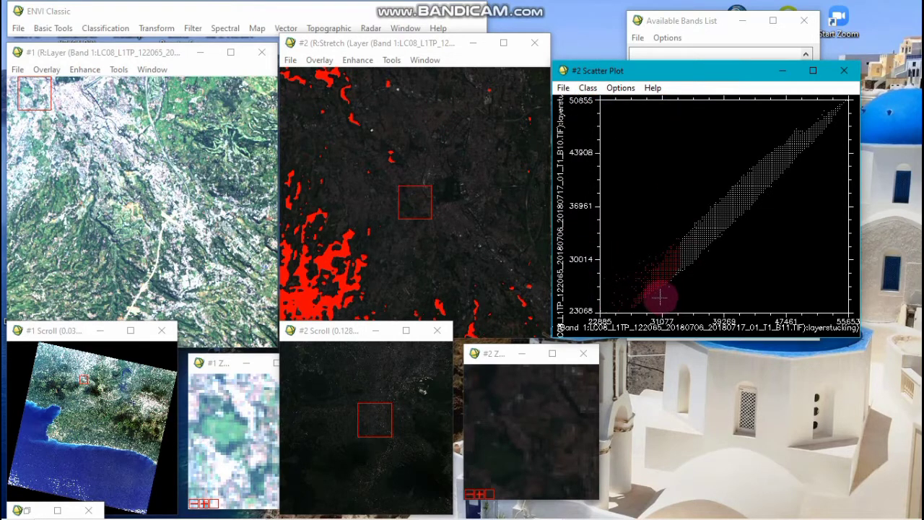
{"action": "mouse_move", "coordinate": [661, 296]}
{"action": "left_mouse_down"}
{"action": "mouse_move", "coordinate": [712, 256]}
{"action": "mouse_move", "coordinate": [741, 211]}
{"action": "mouse_move", "coordinate": [727, 186]}
{"action": "mouse_move", "coordinate": [676, 215]}
{"action": "mouse_move", "coordinate": [660, 265]}
{"action": "mouse_move", "coordinate": [663, 292]}
{"action": "left_mouse_up"}
{"action": "right_click", "coordinate": [690, 235]}
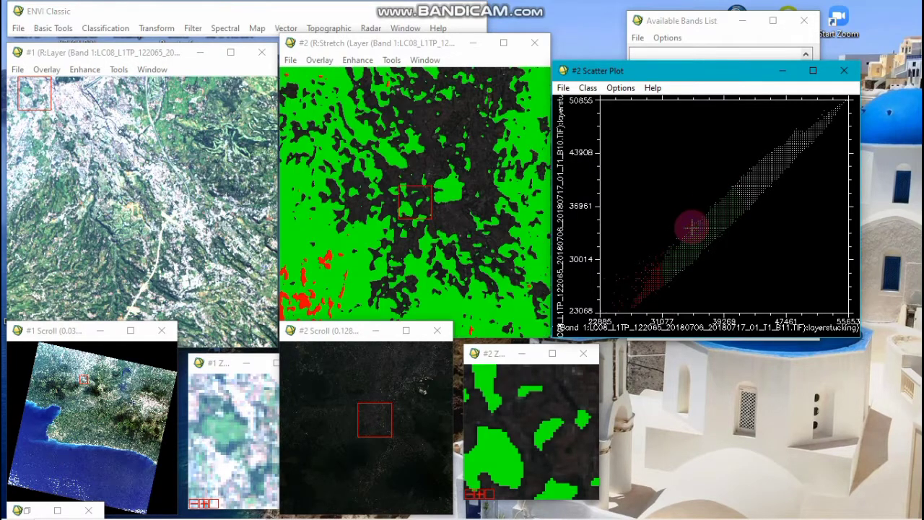
Add a new blue class enclosing the upper-middle section of the scatter cloud, above the green class.
{"action": "left_click", "coordinate": [588, 87]}
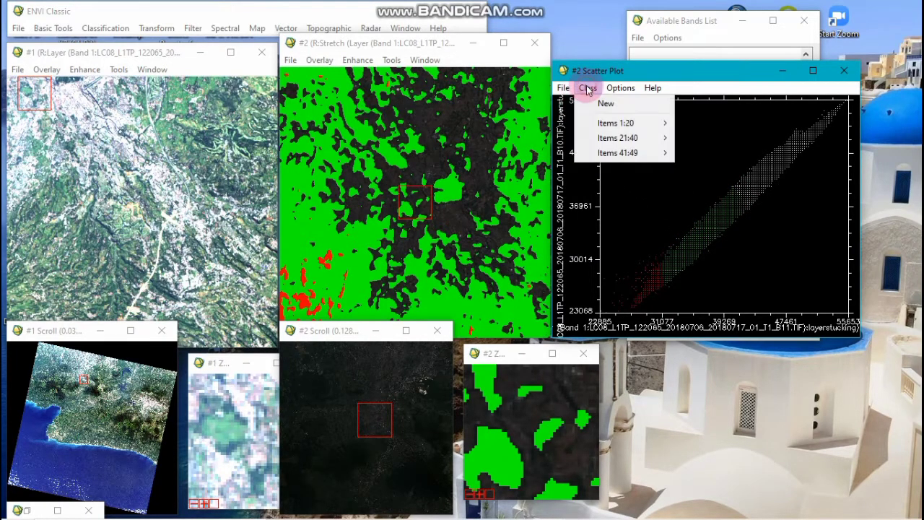
{"action": "left_click", "coordinate": [599, 103]}
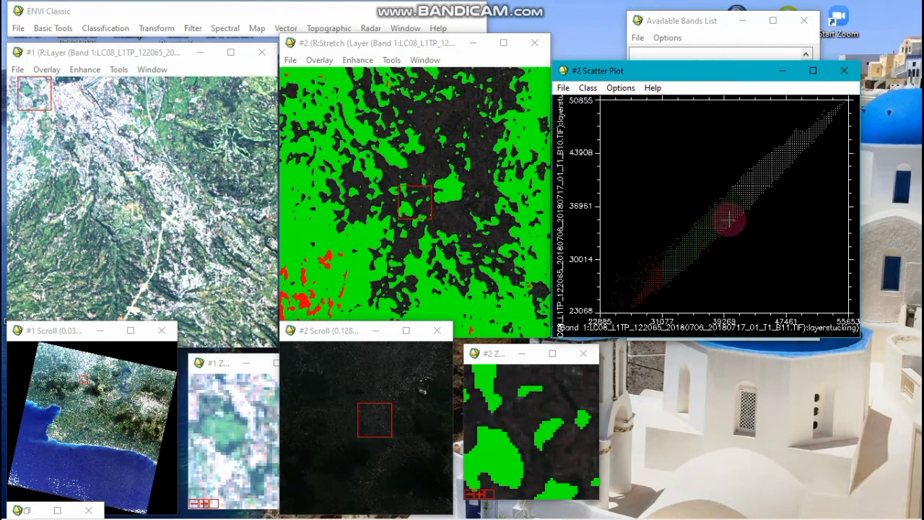
{"action": "left_click", "coordinate": [754, 210]}
{"action": "left_click", "coordinate": [754, 150]}
{"action": "left_click", "coordinate": [786, 189]}
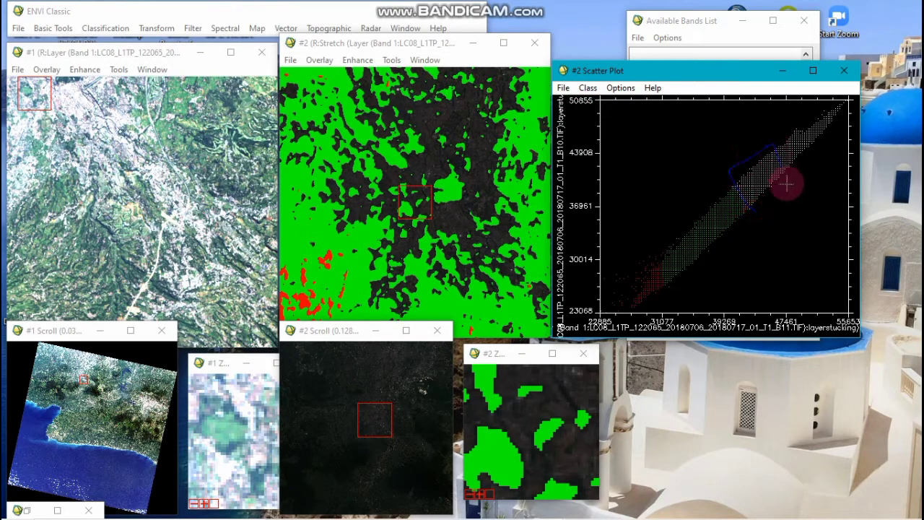
{"action": "left_click", "coordinate": [750, 216]}
{"action": "left_click", "coordinate": [755, 158]}
{"action": "right_click", "coordinate": [754, 161]}
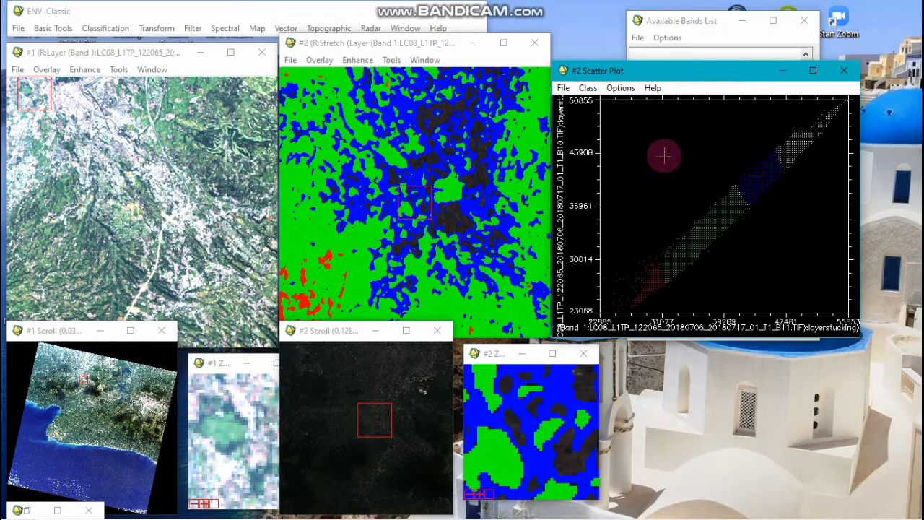
Add a yellow class between the green and blue sections of the scatter cloud, and a cyan class just above the blue section.
{"action": "left_click", "coordinate": [588, 89]}
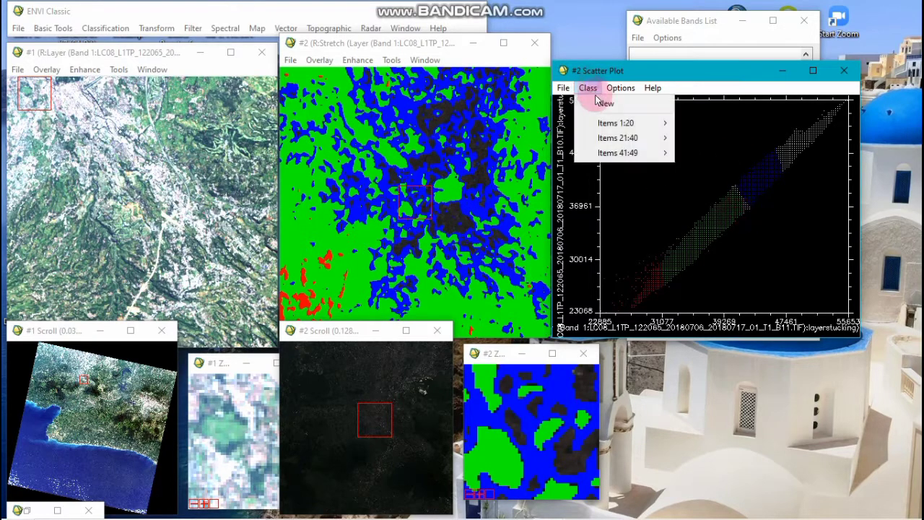
{"action": "left_click", "coordinate": [605, 103]}
{"action": "mouse_move", "coordinate": [751, 209]}
{"action": "left_mouse_down"}
{"action": "mouse_move", "coordinate": [748, 221]}
{"action": "mouse_move", "coordinate": [727, 181]}
{"action": "mouse_move", "coordinate": [753, 226]}
{"action": "left_mouse_up"}
{"action": "right_click", "coordinate": [737, 205]}
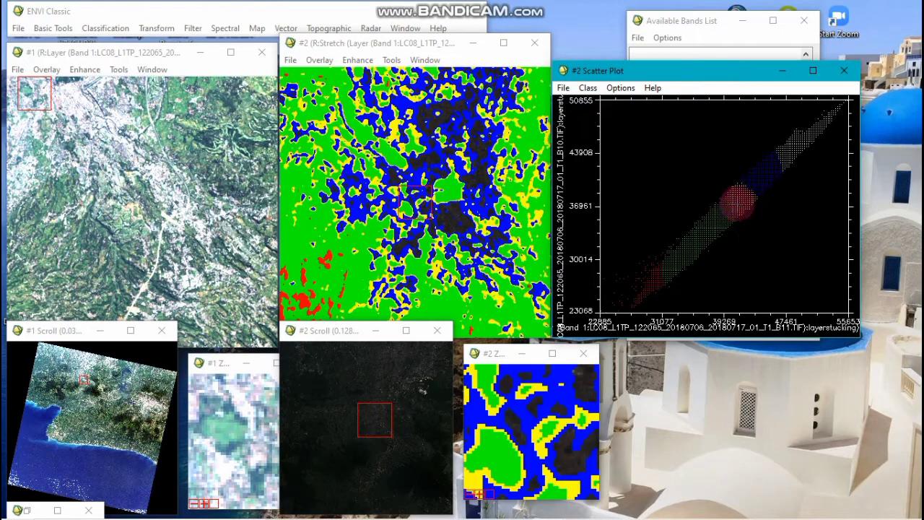
{"action": "left_click", "coordinate": [589, 90]}
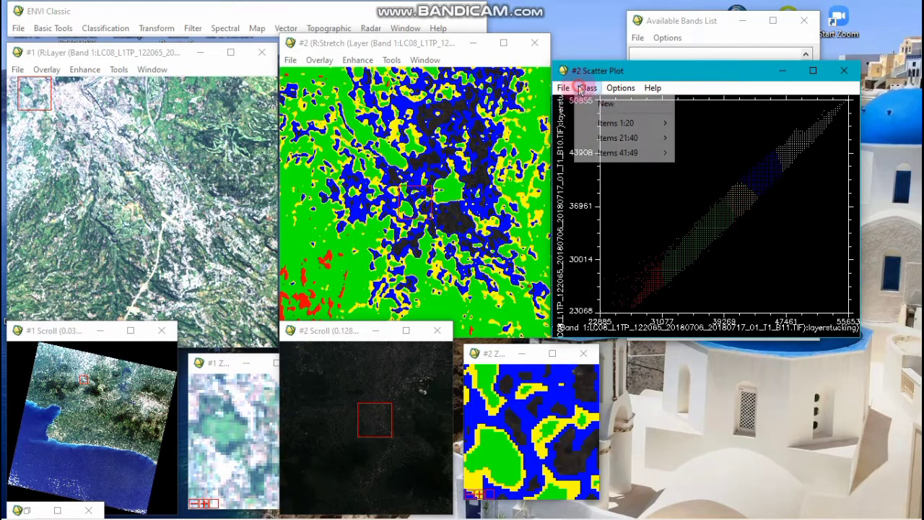
{"action": "left_click", "coordinate": [605, 102]}
{"action": "mouse_move", "coordinate": [773, 149]}
{"action": "left_mouse_down"}
{"action": "mouse_move", "coordinate": [799, 128]}
{"action": "mouse_move", "coordinate": [808, 145]}
{"action": "mouse_move", "coordinate": [780, 169]}
{"action": "mouse_move", "coordinate": [772, 144]}
{"action": "left_mouse_up"}
{"action": "right_click", "coordinate": [774, 146]}
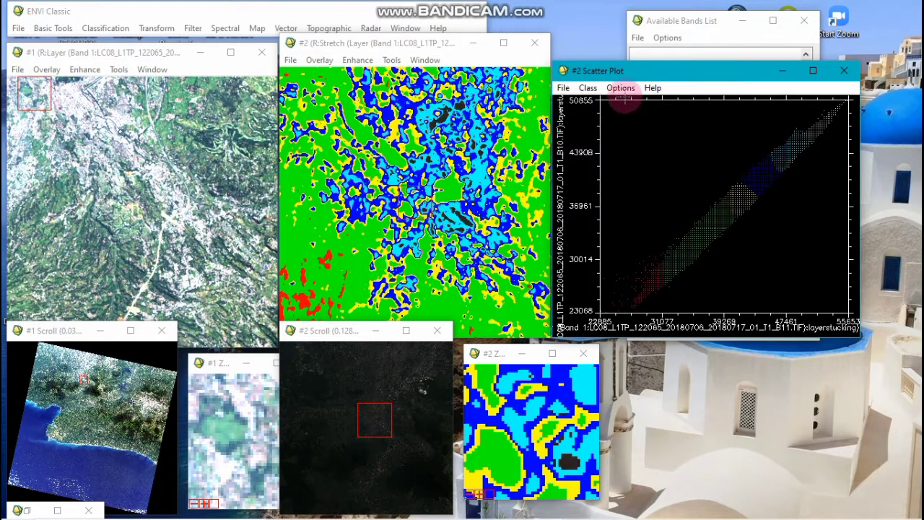
Add a magenta class in the upper scatter cloud near the cyan section, and a maroon class around the cloud's high-value tip.
{"action": "left_click", "coordinate": [594, 90]}
{"action": "left_click", "coordinate": [601, 105]}
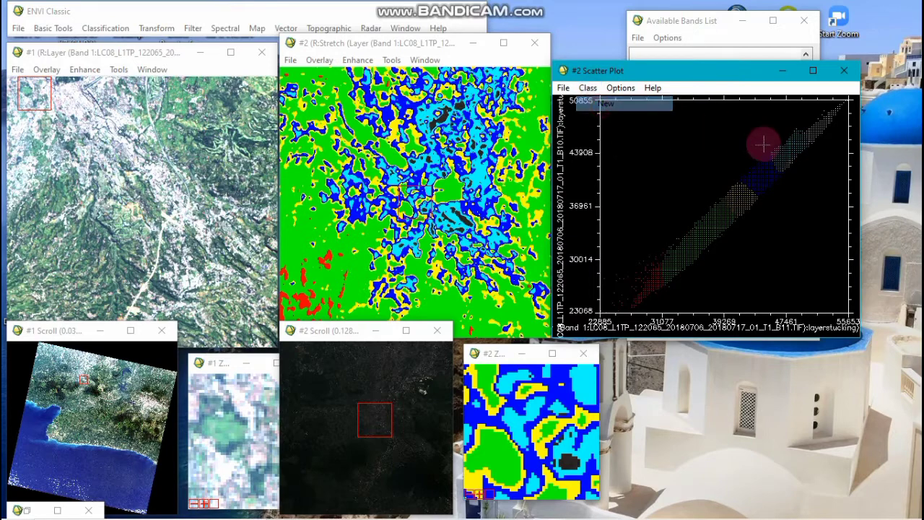
{"action": "mouse_move", "coordinate": [781, 180]}
{"action": "left_mouse_down"}
{"action": "mouse_move", "coordinate": [810, 109]}
{"action": "mouse_move", "coordinate": [839, 109]}
{"action": "mouse_move", "coordinate": [802, 131]}
{"action": "mouse_move", "coordinate": [787, 173]}
{"action": "left_mouse_up"}
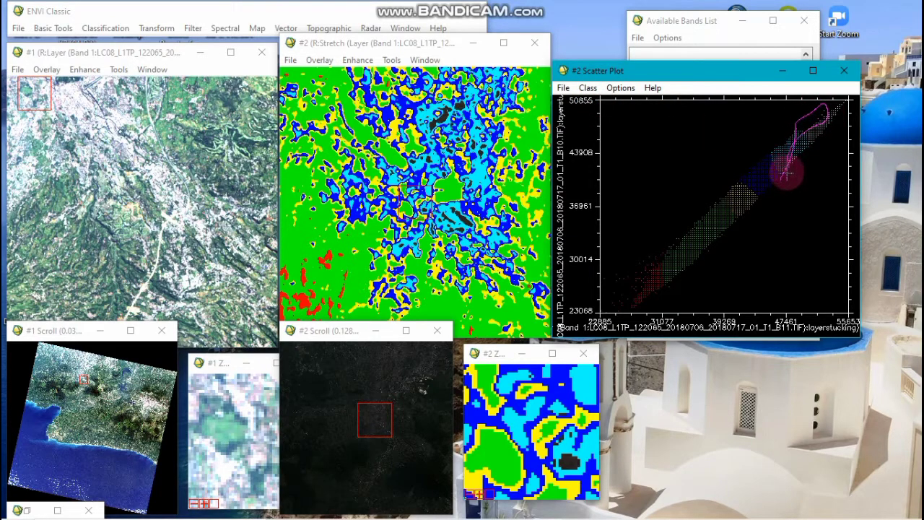
{"action": "right_click", "coordinate": [801, 129]}
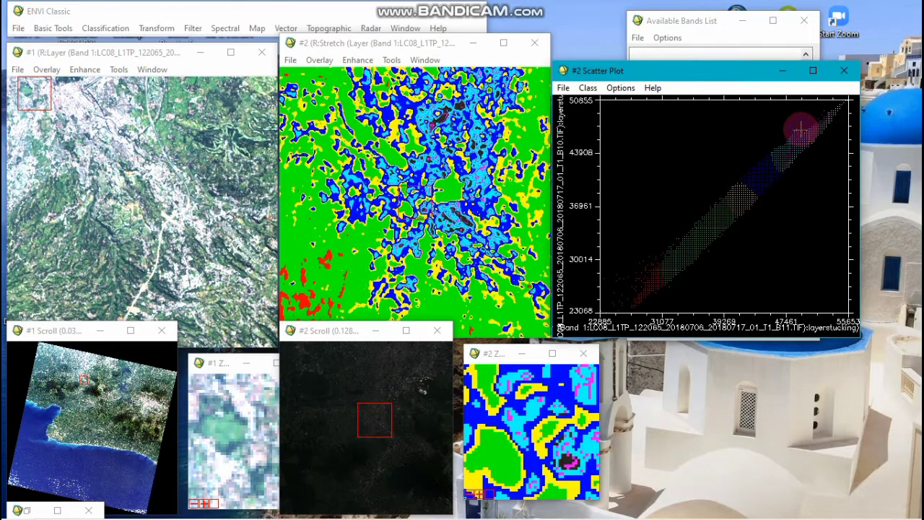
{"action": "left_click", "coordinate": [587, 88]}
{"action": "left_click", "coordinate": [620, 88]}
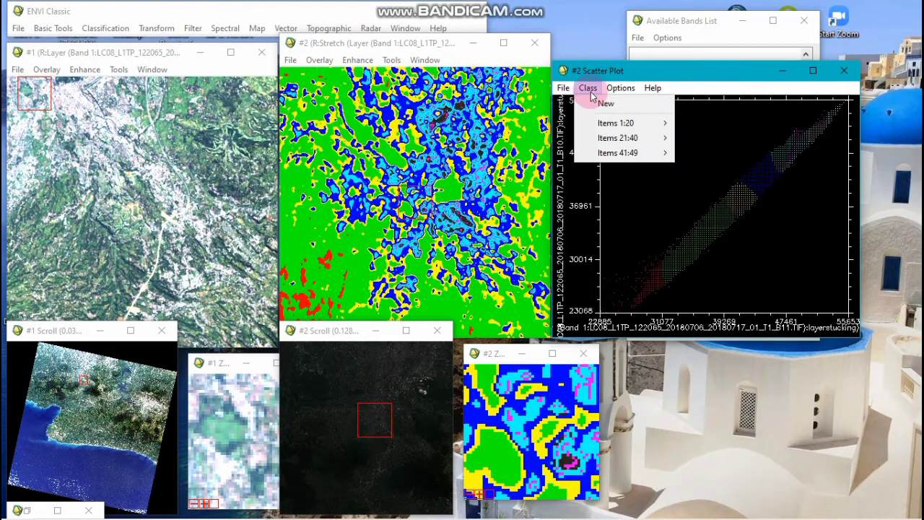
{"action": "left_click", "coordinate": [598, 104]}
{"action": "mouse_move", "coordinate": [818, 144]}
{"action": "left_mouse_down"}
{"action": "mouse_move", "coordinate": [803, 137]}
{"action": "mouse_move", "coordinate": [838, 97]}
{"action": "mouse_move", "coordinate": [846, 127]}
{"action": "mouse_move", "coordinate": [815, 152]}
{"action": "left_mouse_up"}
{"action": "right_click", "coordinate": [829, 127]}
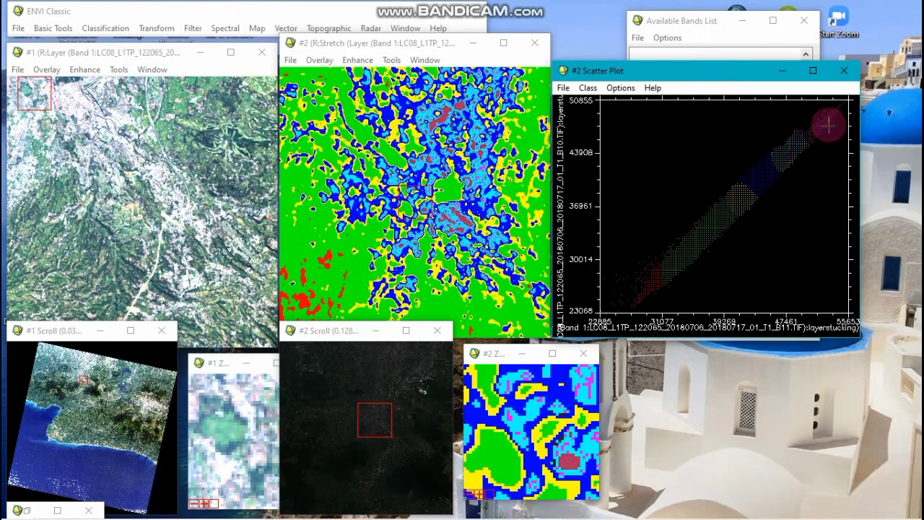
{"action": "left_click", "coordinate": [588, 88]}
{"action": "left_click", "coordinate": [623, 103]}
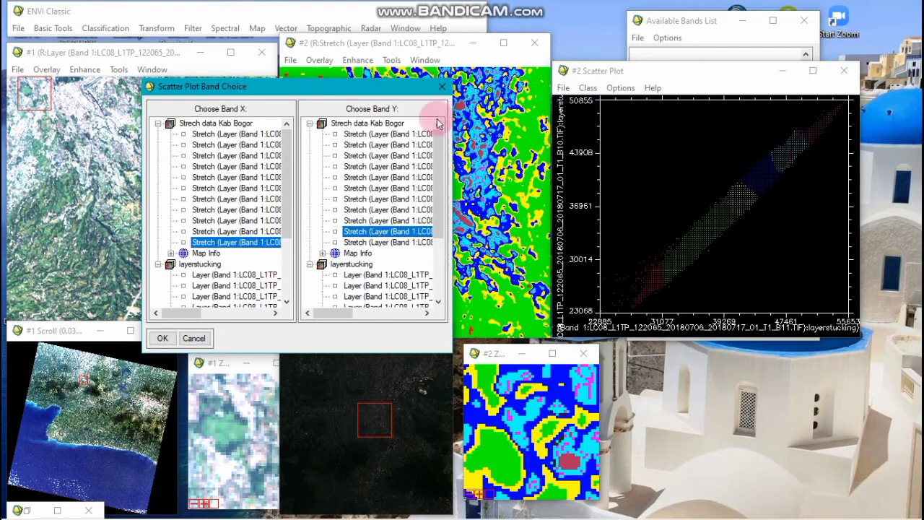
{"action": "left_click", "coordinate": [442, 87]}
Add another new class enclosing the sparse low-value points beside the red section of the scatter cloud.
{"action": "left_click", "coordinate": [589, 88]}
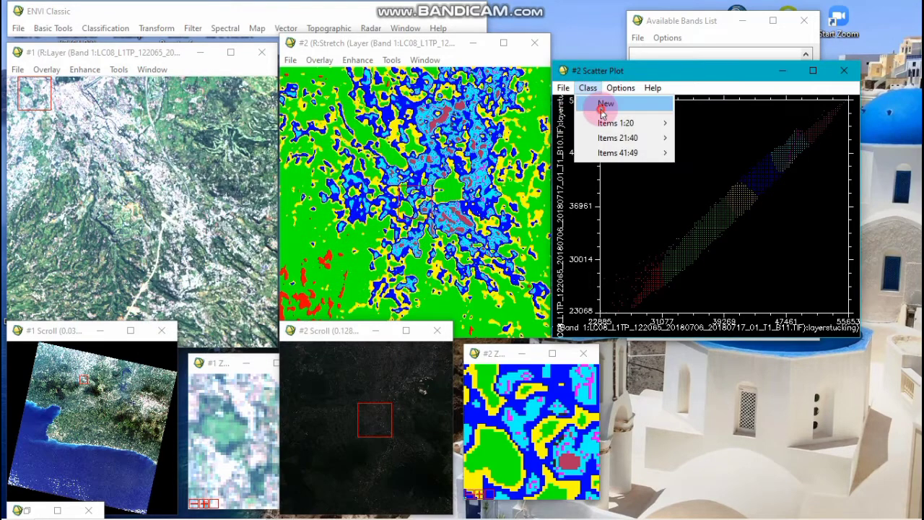
{"action": "left_click", "coordinate": [604, 105]}
{"action": "mouse_move", "coordinate": [659, 288]}
{"action": "left_mouse_down"}
{"action": "mouse_move", "coordinate": [604, 299]}
{"action": "mouse_move", "coordinate": [610, 256]}
{"action": "mouse_move", "coordinate": [665, 241]}
{"action": "mouse_move", "coordinate": [619, 311]}
{"action": "left_mouse_up"}
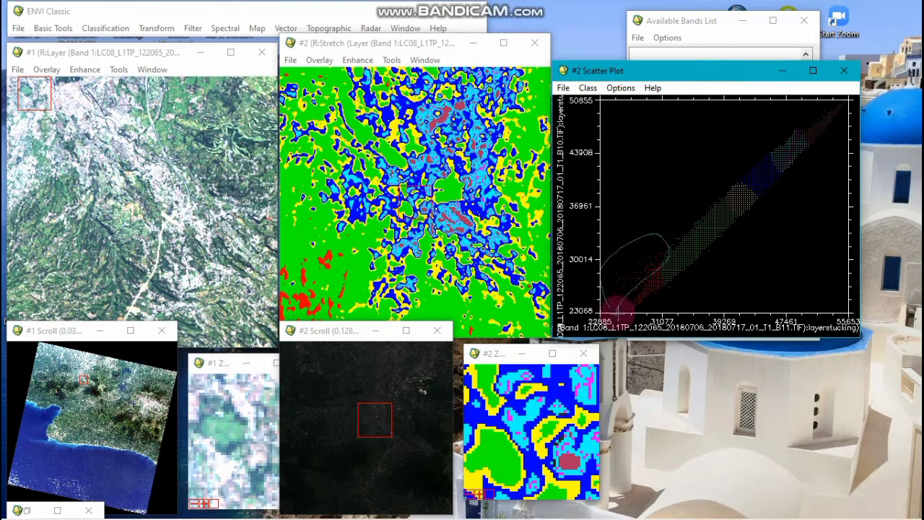
{"action": "right_click", "coordinate": [632, 261]}
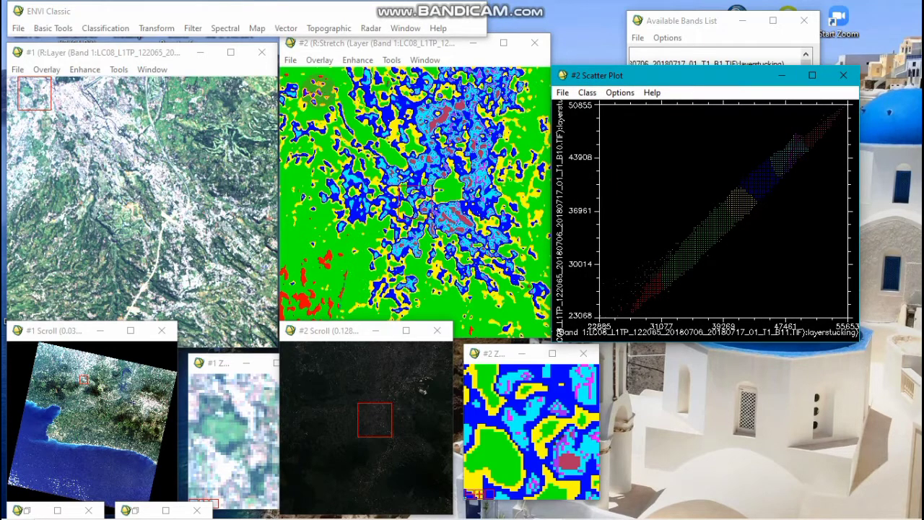
Start an unsupervised IsoData classification with Strech data Kab Bogor as the input file.
{"action": "left_click", "coordinate": [92, 31]}
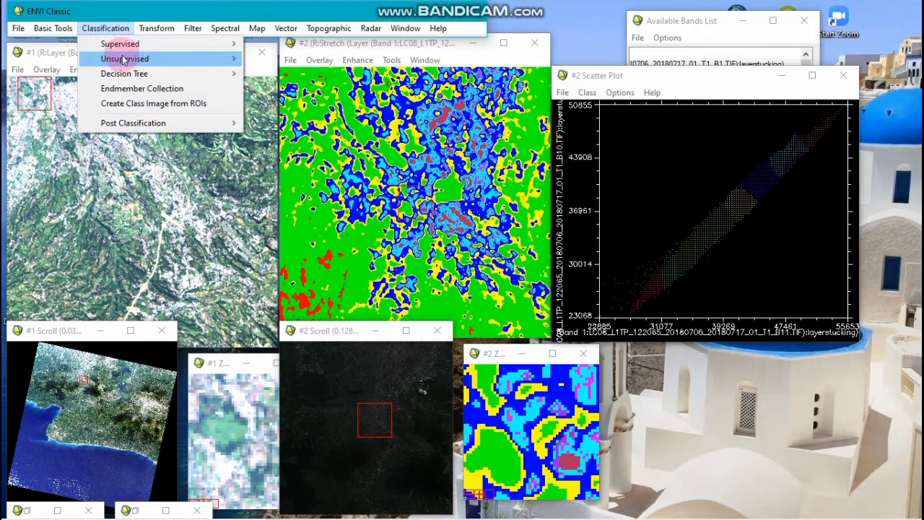
{"action": "mouse_move", "coordinate": [124, 61]}
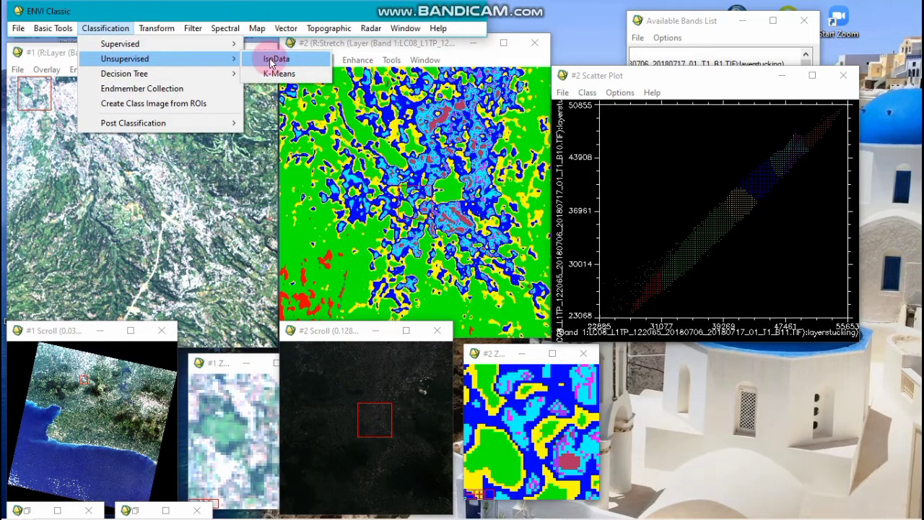
{"action": "left_click", "coordinate": [271, 60]}
{"action": "left_click", "coordinate": [193, 120]}
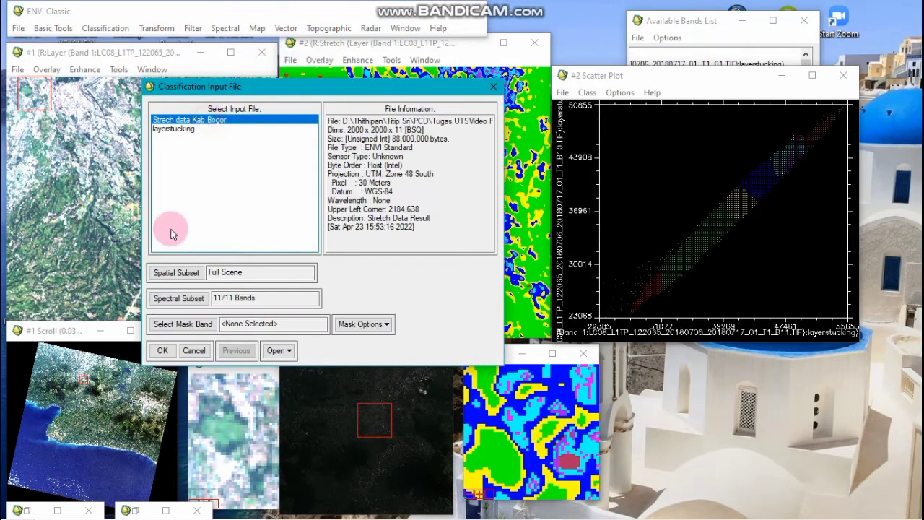
Limit the classification's spectral subset to bands B5, B10 and B11, and accept the input file.
{"action": "left_click", "coordinate": [173, 298]}
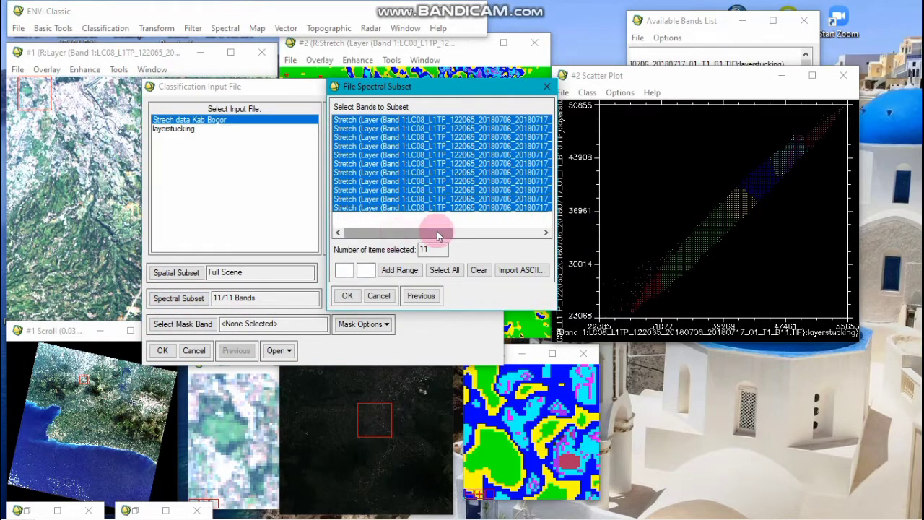
{"action": "left_click", "coordinate": [468, 232]}
{"action": "left_click_drag", "start_coordinate": [445, 236], "coordinate": [382, 232]}
{"action": "left_click", "coordinate": [385, 209]}
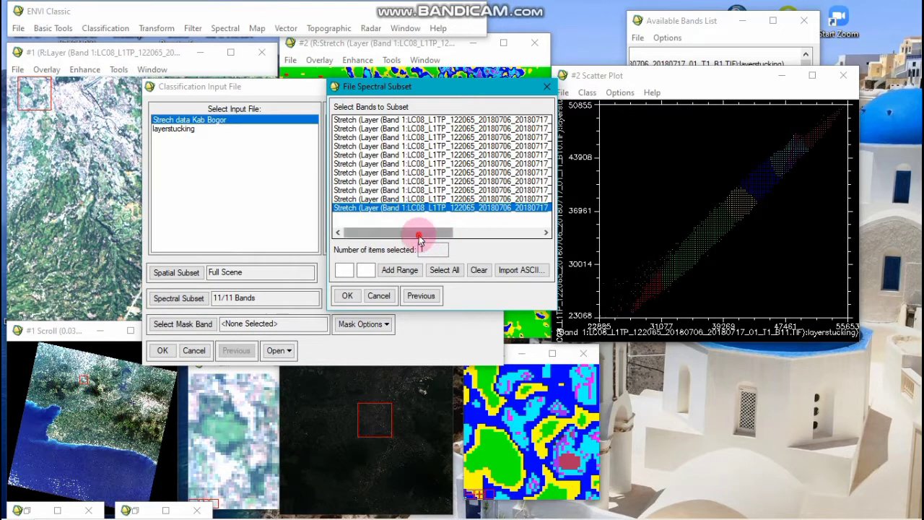
{"action": "left_click", "coordinate": [484, 232]}
{"action": "left_click", "coordinate": [430, 155]}
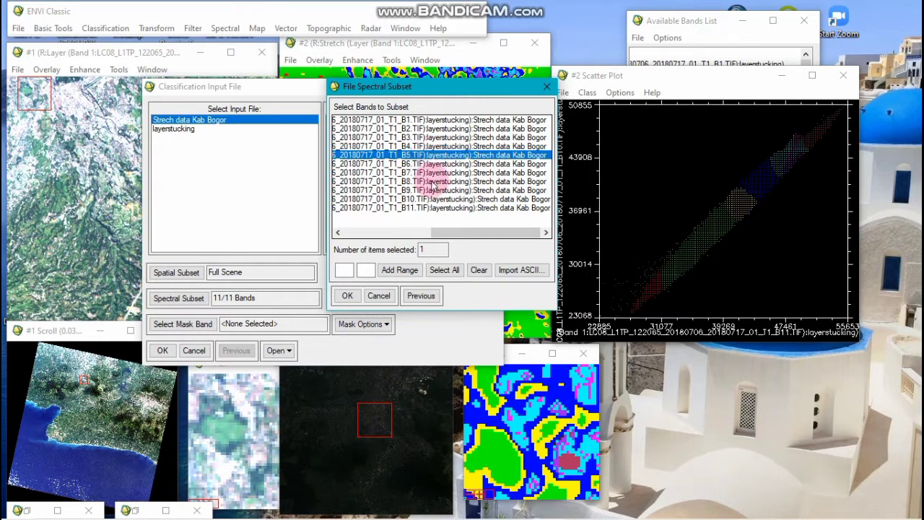
{"action": "left_click", "coordinate": [419, 200]}
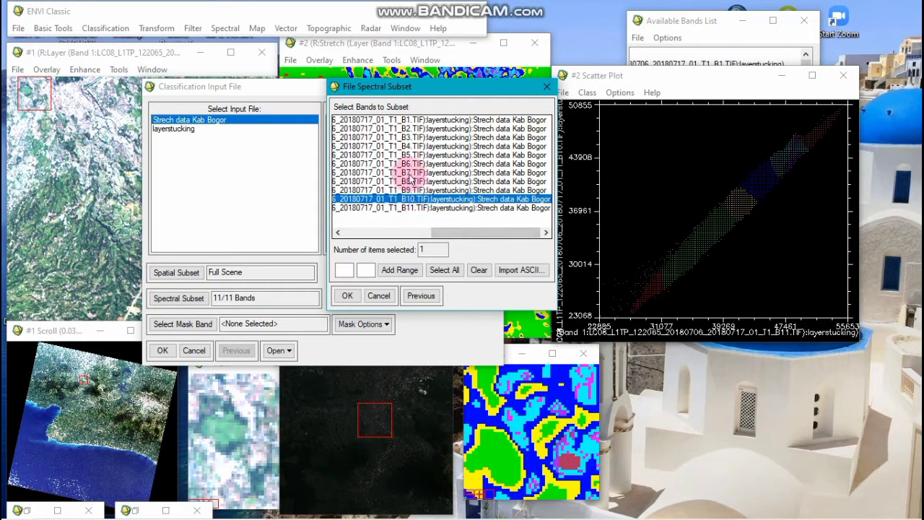
{"action": "left_click", "coordinate": [414, 155]}
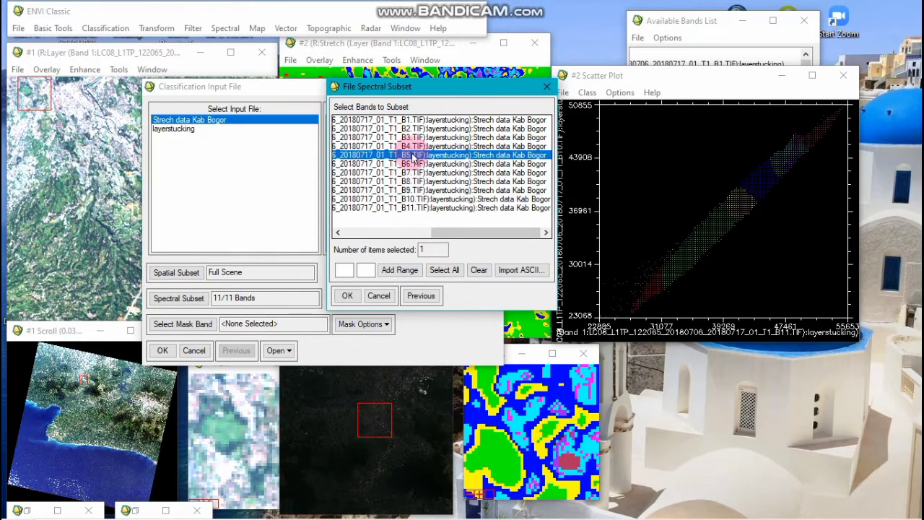
{"action": "left_click", "coordinate": [404, 200], "text": "ctrl"}
{"action": "left_click", "coordinate": [399, 208], "text": "ctrl"}
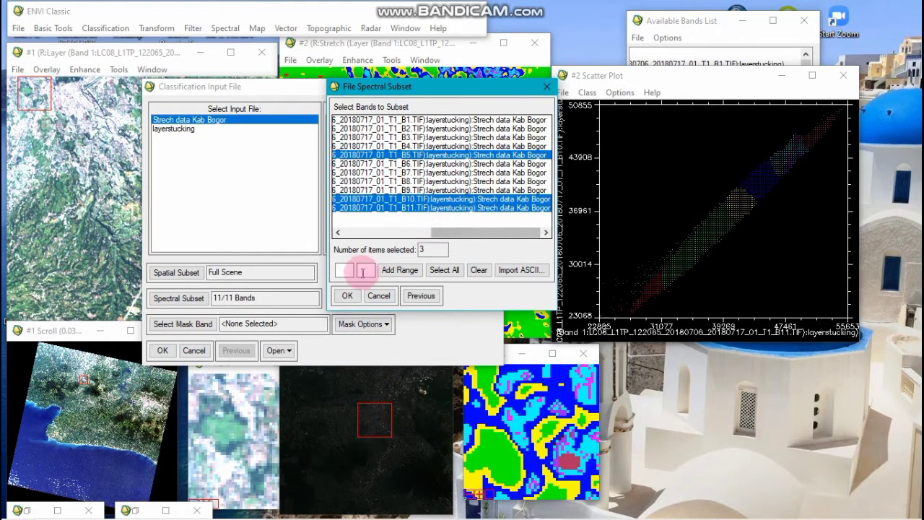
{"action": "left_click", "coordinate": [347, 295]}
{"action": "left_click", "coordinate": [160, 351]}
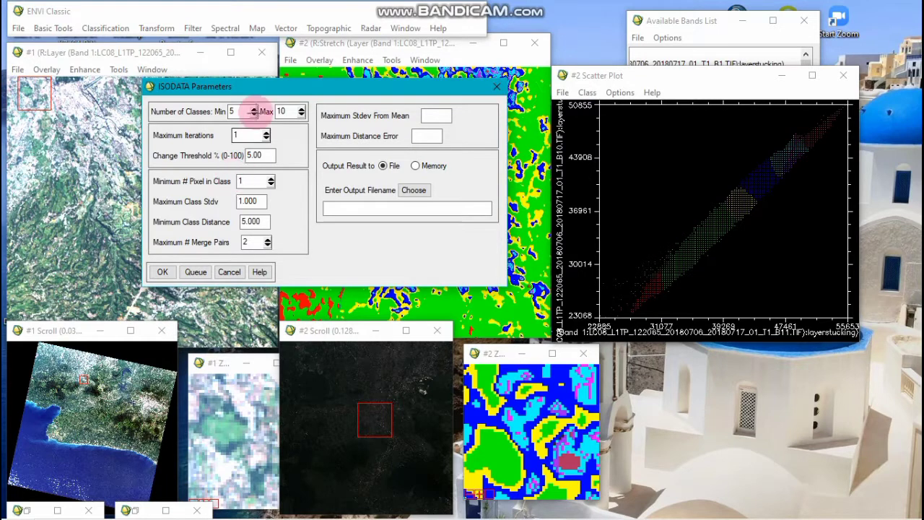
Set the ISODATA number of classes to a minimum of 6 and a maximum of 8.
{"action": "double_click", "coordinate": [238, 111]}
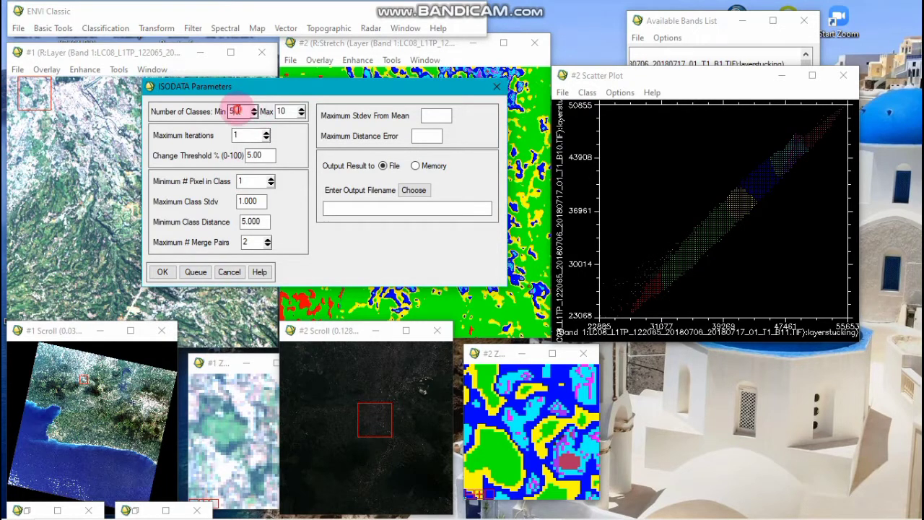
{"action": "left_click", "coordinate": [254, 108]}
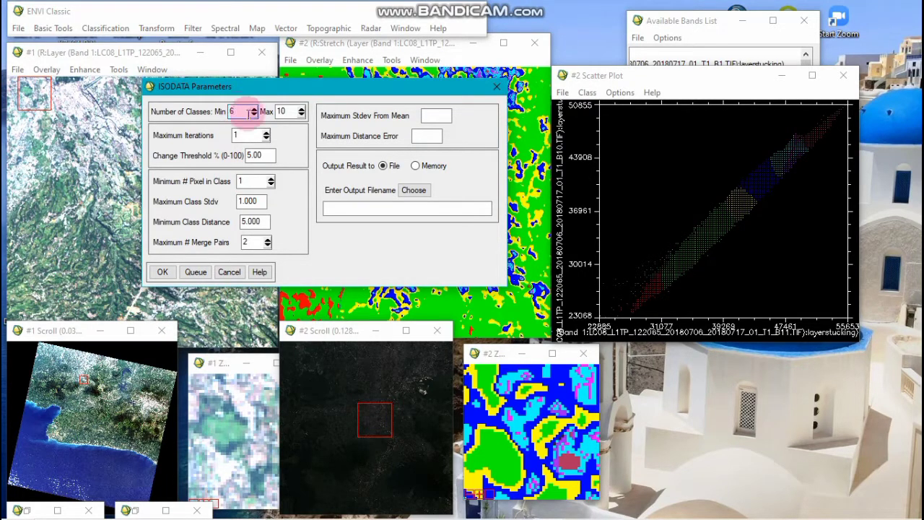
{"action": "left_click", "coordinate": [301, 108]}
{"action": "left_click", "coordinate": [301, 114]}
{"action": "left_click", "coordinate": [301, 114]}
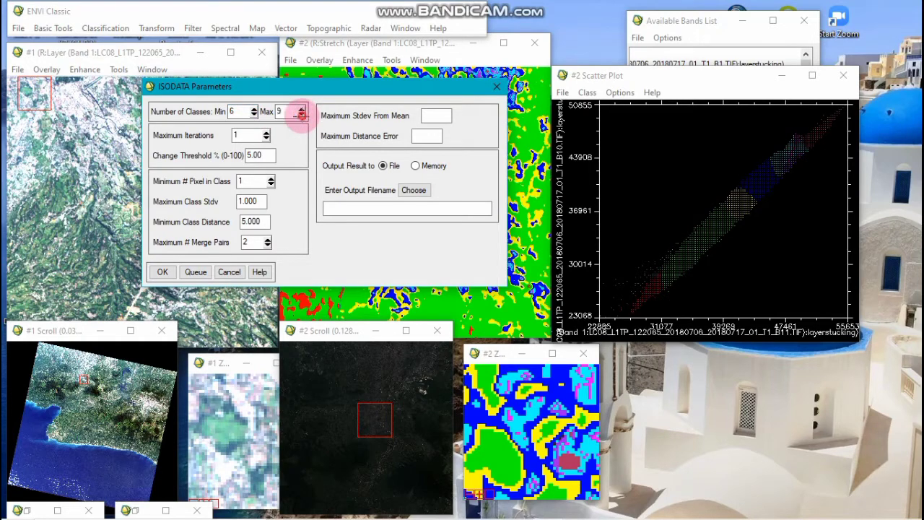
{"action": "left_click", "coordinate": [301, 114]}
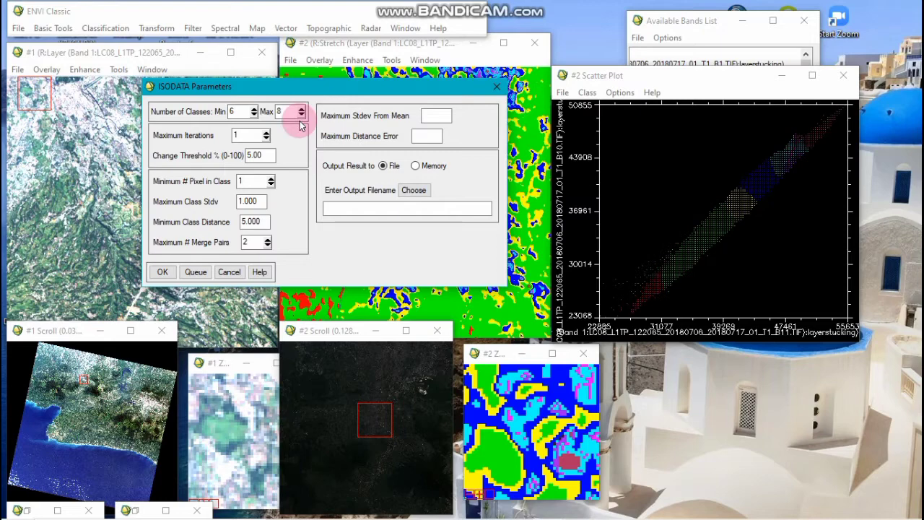
Set the ISODATA maximum iterations to 5.
{"action": "left_click", "coordinate": [266, 133]}
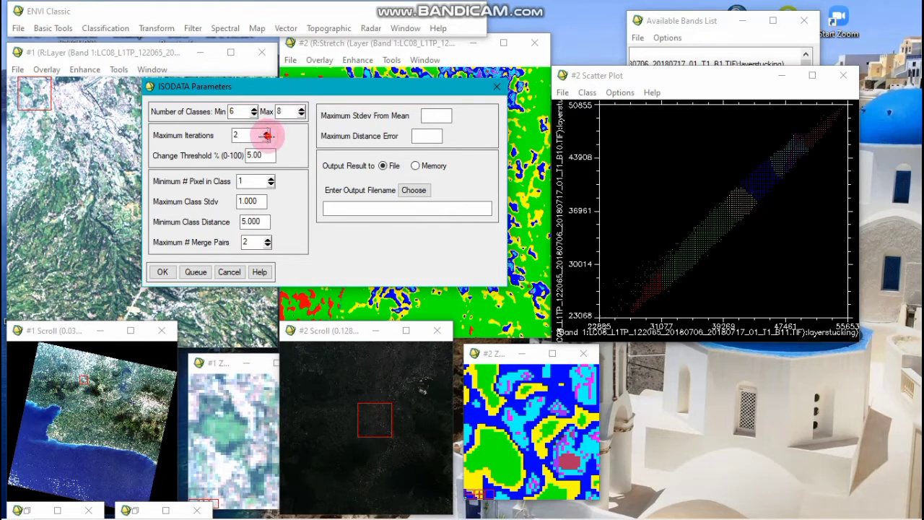
{"action": "left_click", "coordinate": [266, 138]}
{"action": "left_click", "coordinate": [249, 135]}
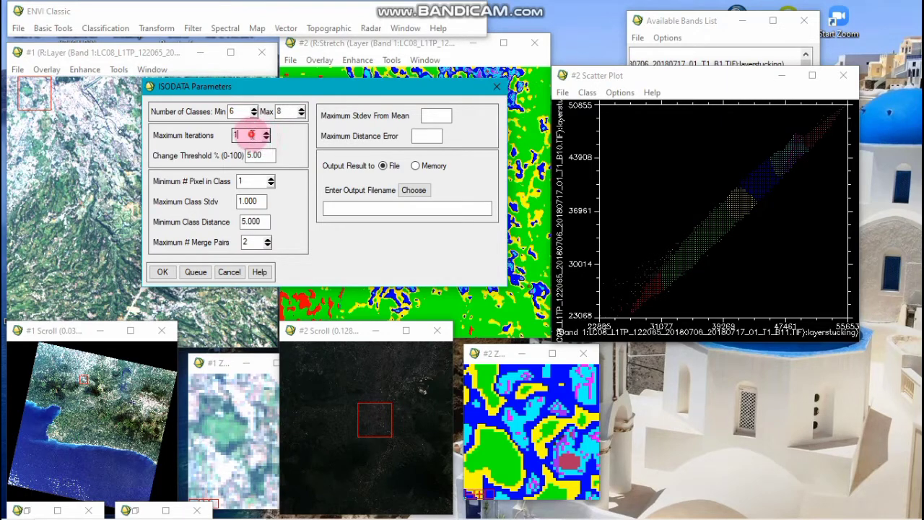
{"action": "type", "text": "5"}
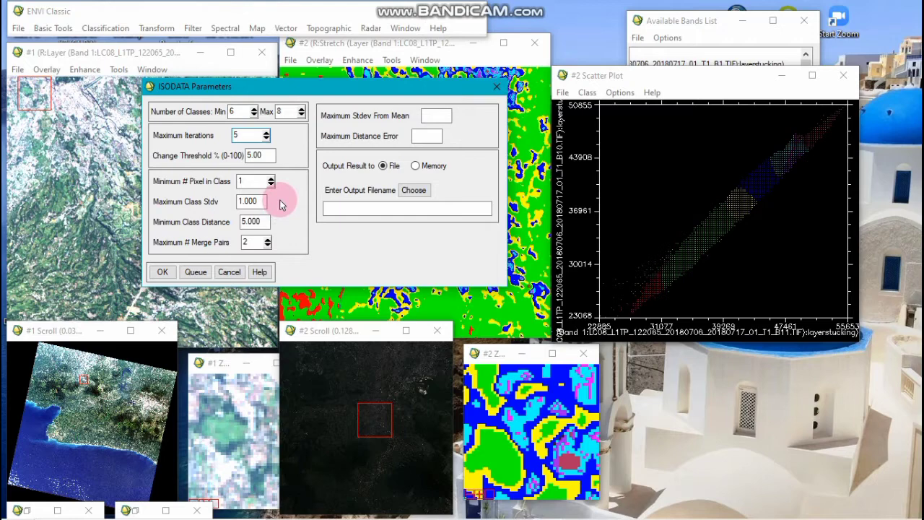
Name the output file Iso data_Unsupervised in the Tugas UTSVideo PCD folder and run the ISODATA classification.
{"action": "left_click", "coordinate": [413, 194]}
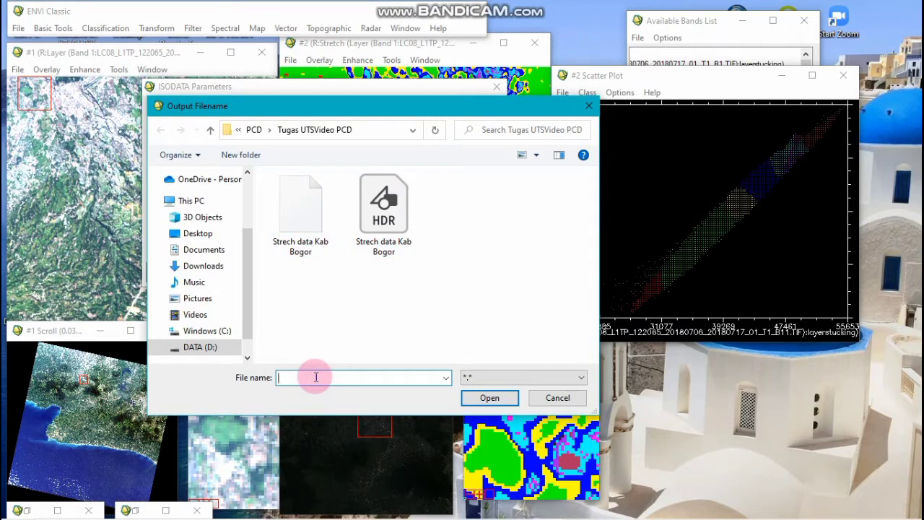
{"action": "key", "text": "Caps_Lock"}
{"action": "type", "text": "Iso data"}
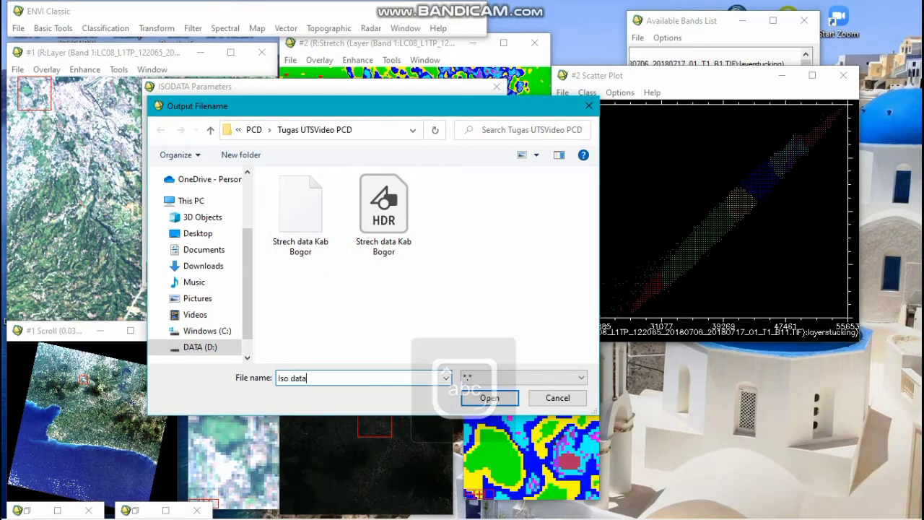
{"action": "left_click", "coordinate": [314, 377]}
{"action": "type", "text": "_"}
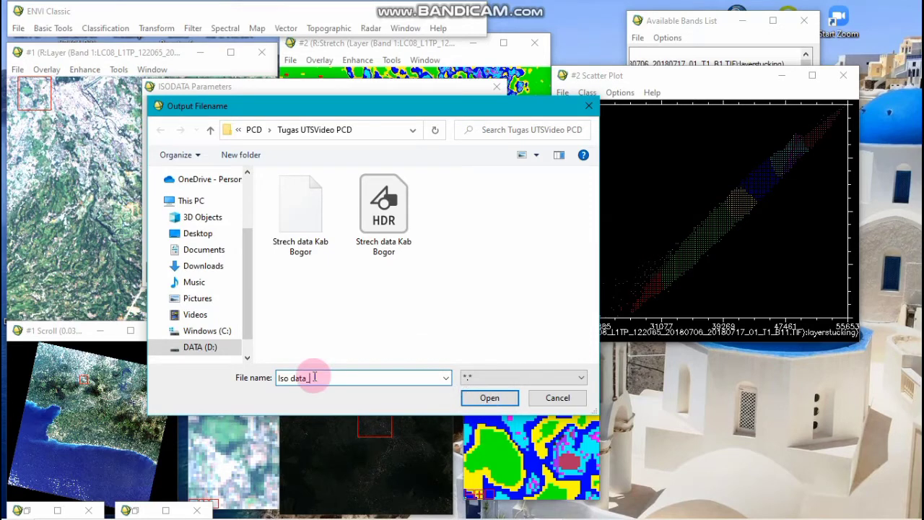
{"action": "key", "text": "Caps_Lock"}
{"action": "type", "text": "U"}
{"action": "key", "text": "Caps_Lock"}
{"action": "type", "text": "nsupervised"}
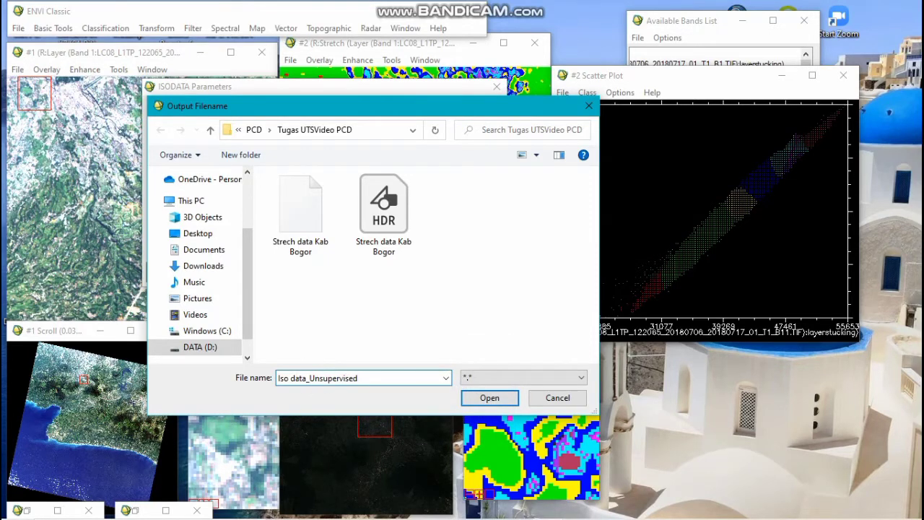
{"action": "key", "text": "Return"}
{"action": "left_click", "coordinate": [163, 280]}
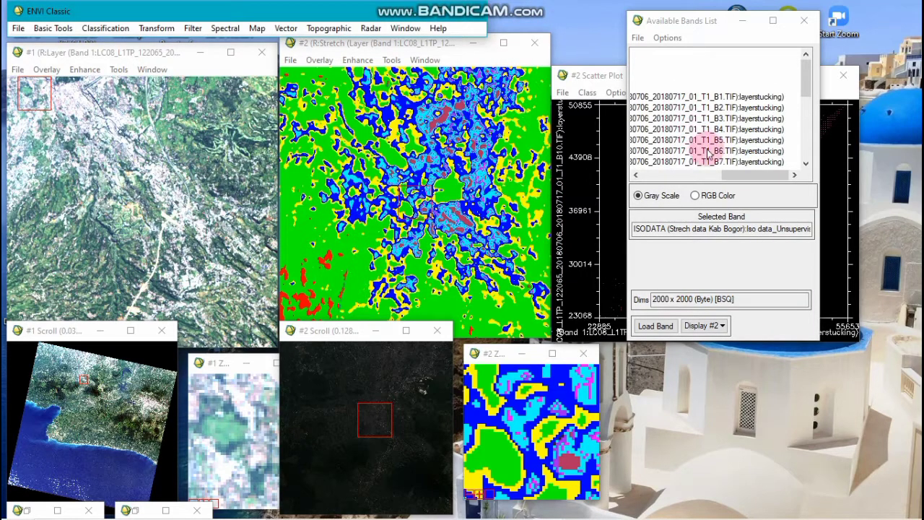
Minimize the scatter plot window and move the Available Bands List clear of the image displays.
{"action": "left_click_drag", "start_coordinate": [689, 22], "coordinate": [670, 101]}
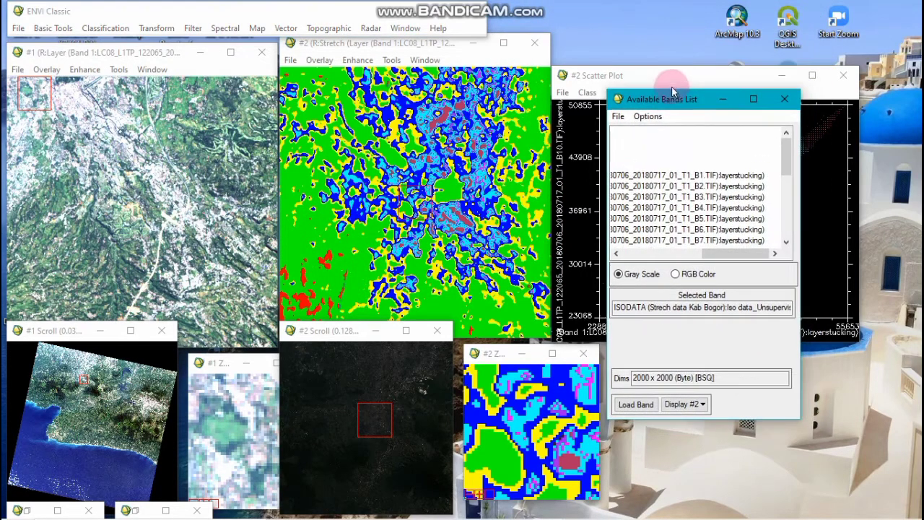
{"action": "left_click", "coordinate": [781, 76]}
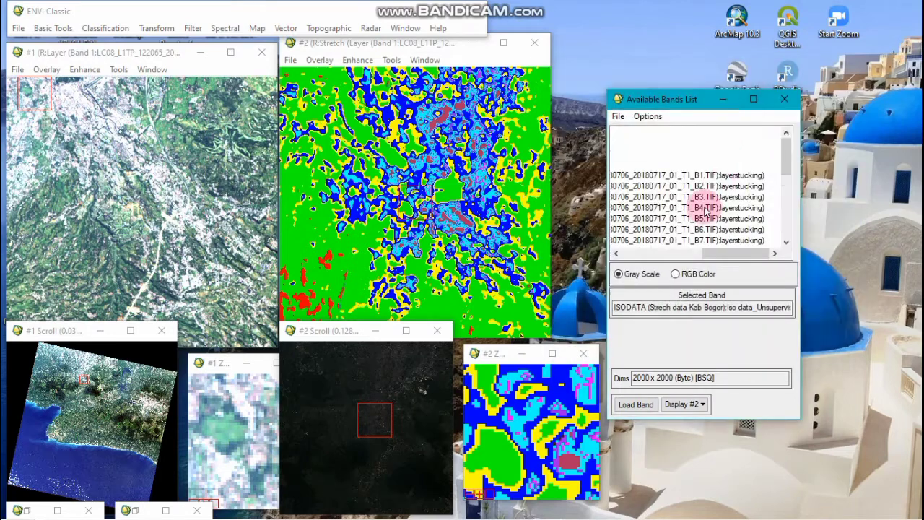
{"action": "left_click_drag", "start_coordinate": [686, 101], "coordinate": [659, 18]}
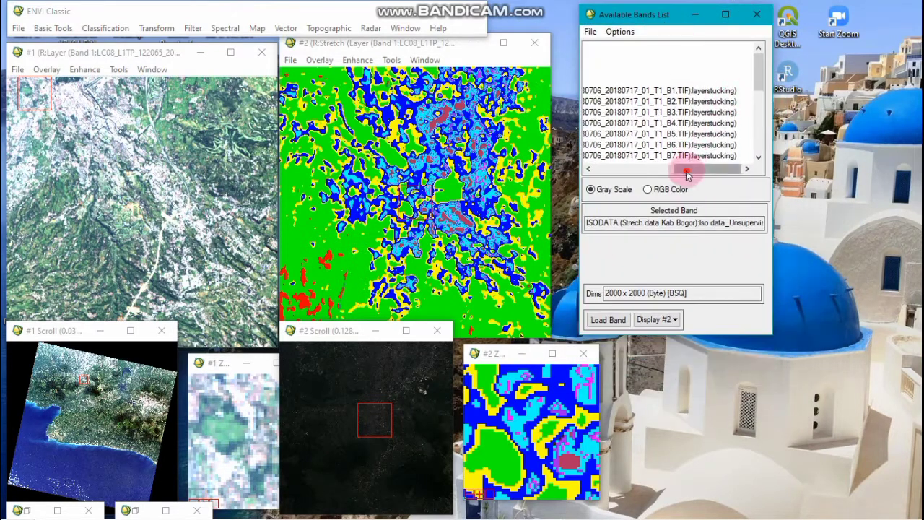
Load the ISODATA band of Iso data_Unsupervised into a new display and shift its image window slightly.
{"action": "left_click_drag", "start_coordinate": [687, 171], "coordinate": [583, 129]}
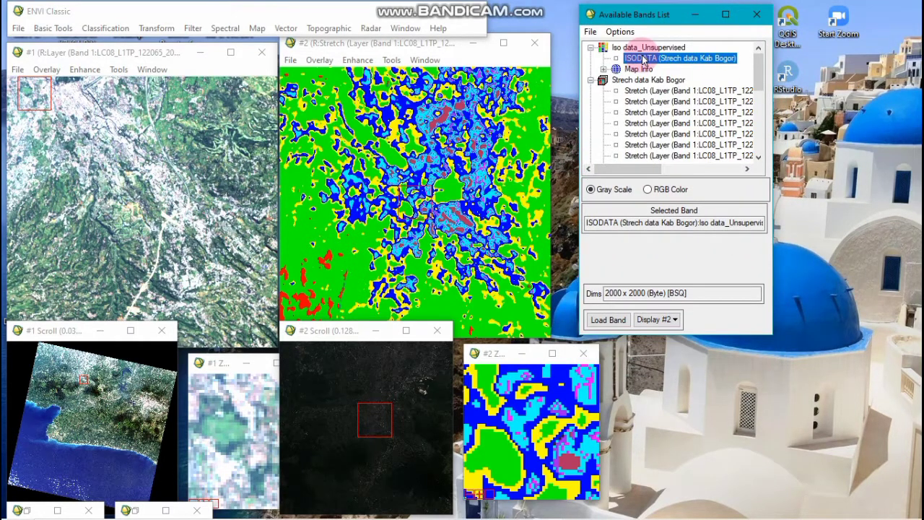
{"action": "left_click", "coordinate": [648, 319]}
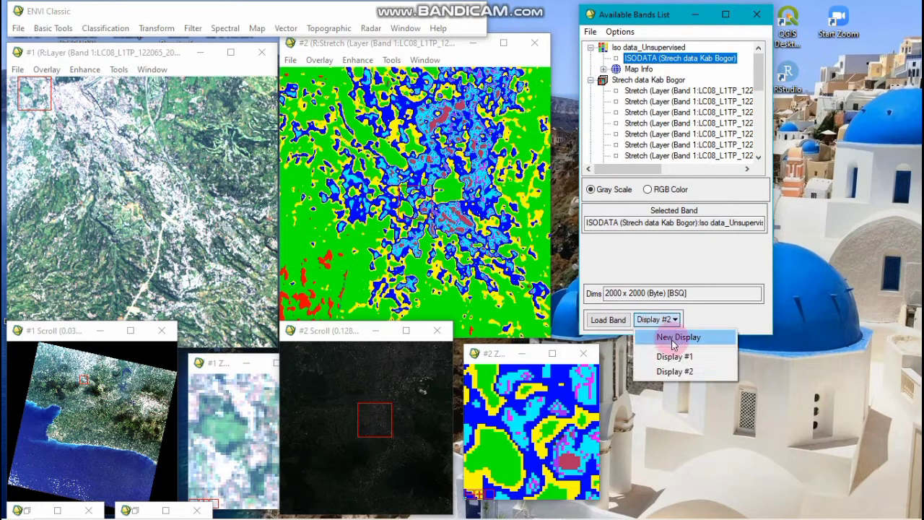
{"action": "left_click", "coordinate": [675, 339]}
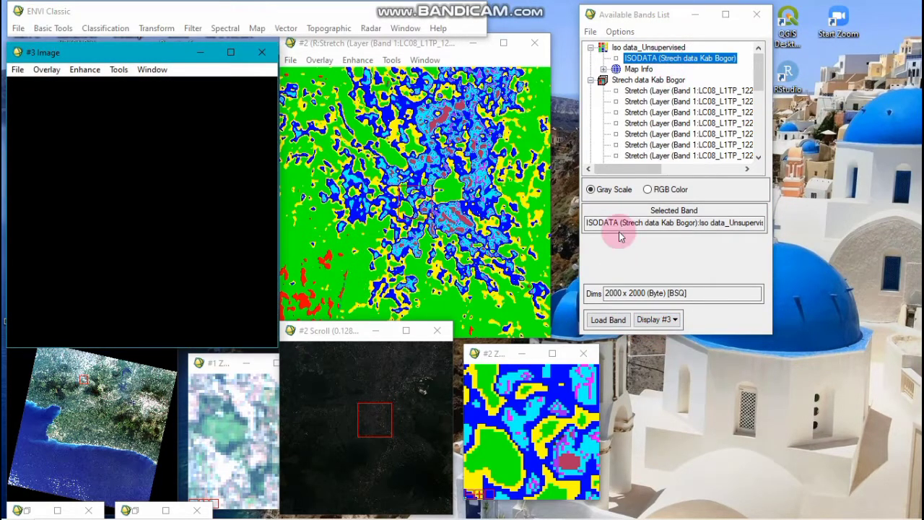
{"action": "left_click", "coordinate": [603, 320]}
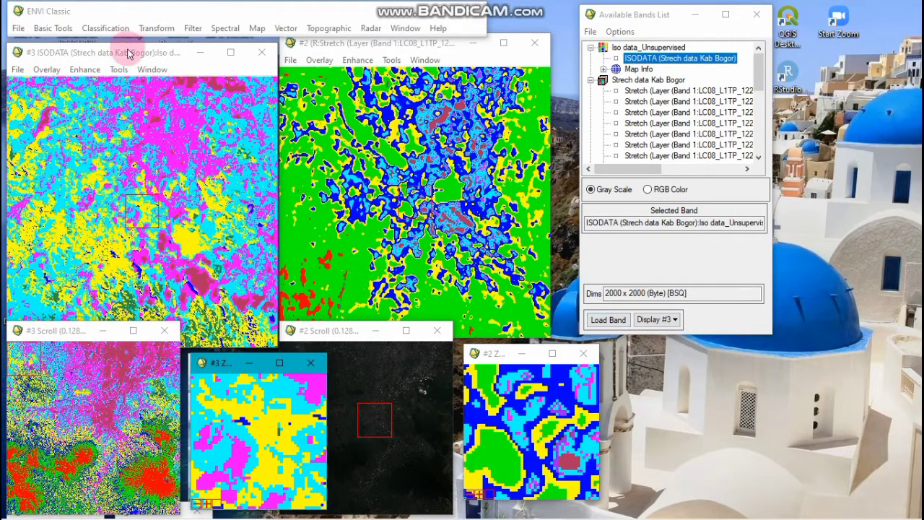
{"action": "left_click_drag", "start_coordinate": [128, 54], "coordinate": [139, 40]}
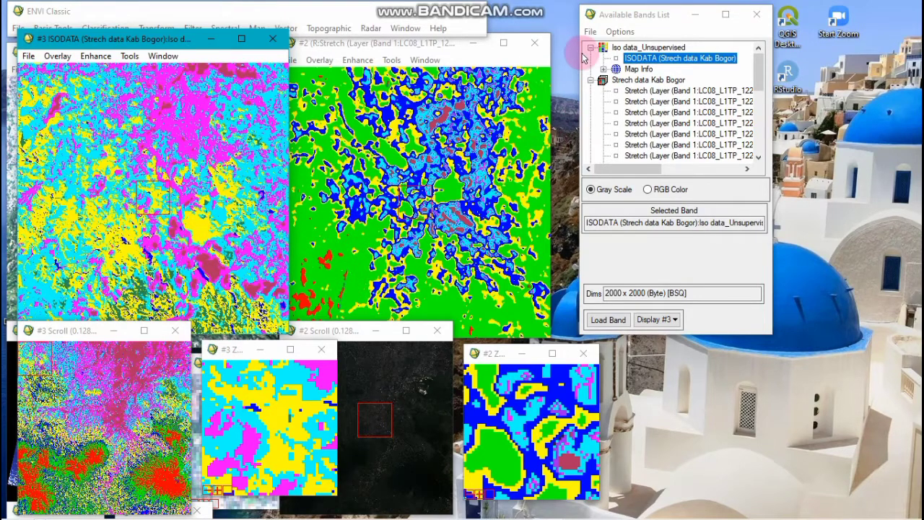
Start an unsupervised K-Means classification with Strech data Kab Bogor as the input file.
{"action": "left_click", "coordinate": [368, 17]}
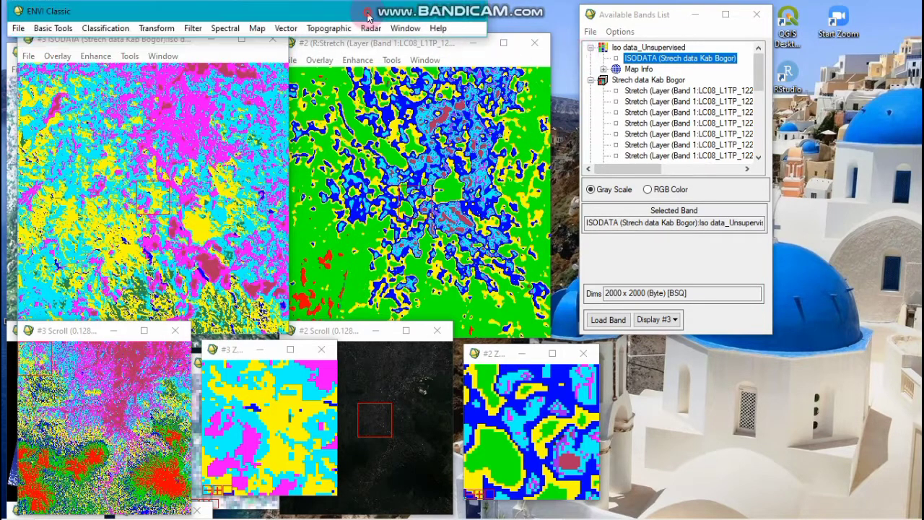
{"action": "left_click", "coordinate": [92, 28]}
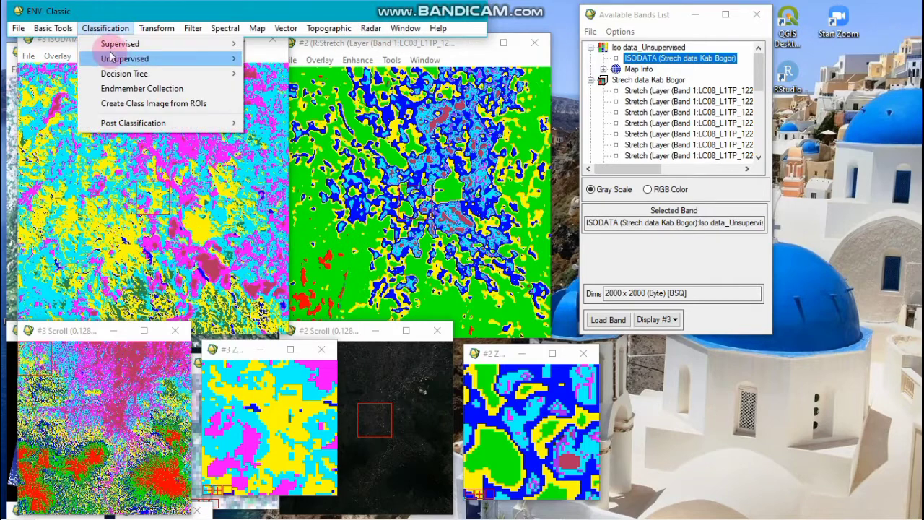
{"action": "mouse_move", "coordinate": [111, 61]}
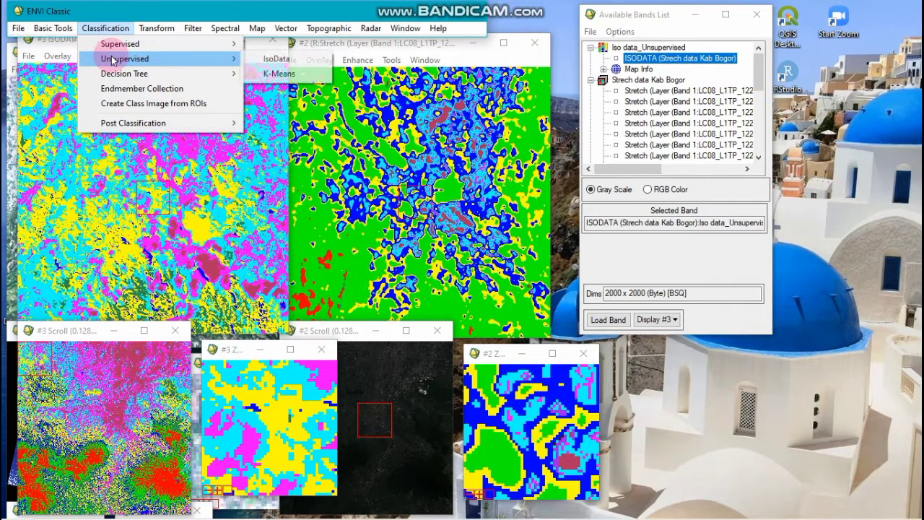
{"action": "left_click", "coordinate": [268, 75]}
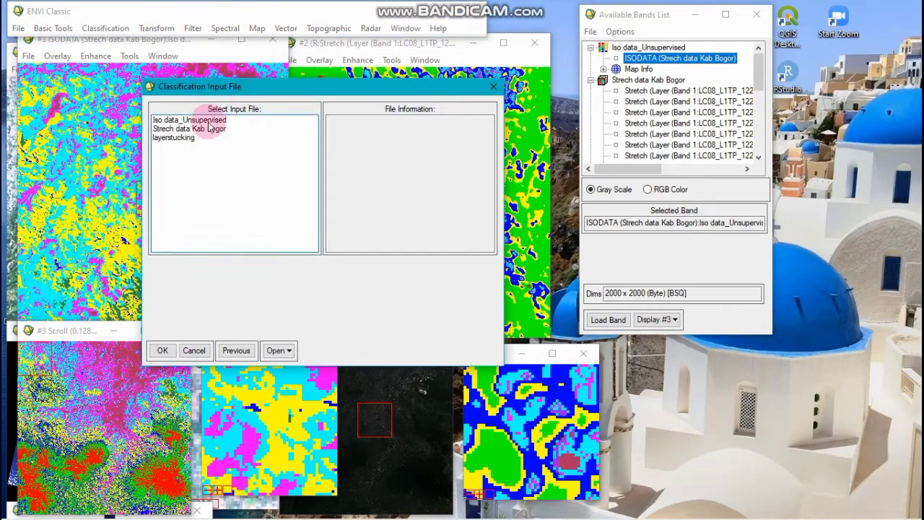
{"action": "left_click", "coordinate": [205, 130]}
Limit the K-Means spectral subset to bands B5, B10 and B11, keep the full spatial extent, and accept the input file.
{"action": "left_click", "coordinate": [181, 299]}
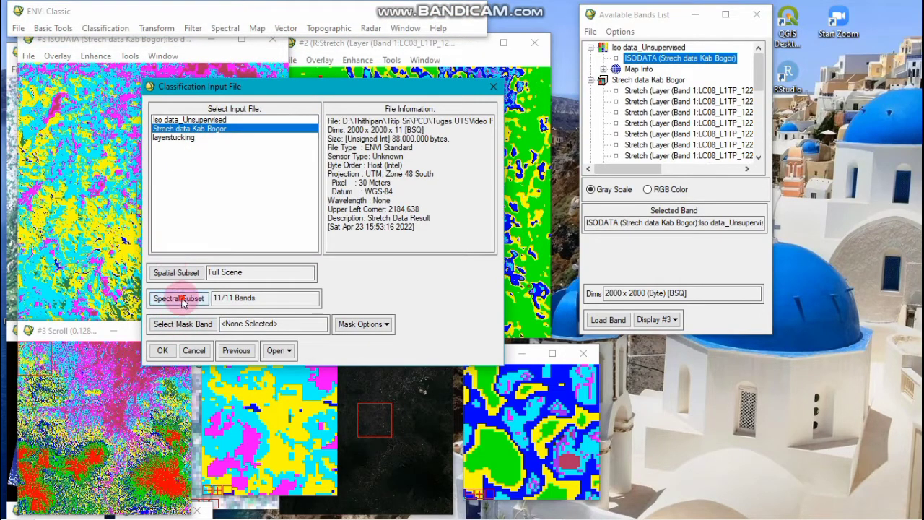
{"action": "left_click", "coordinate": [498, 232]}
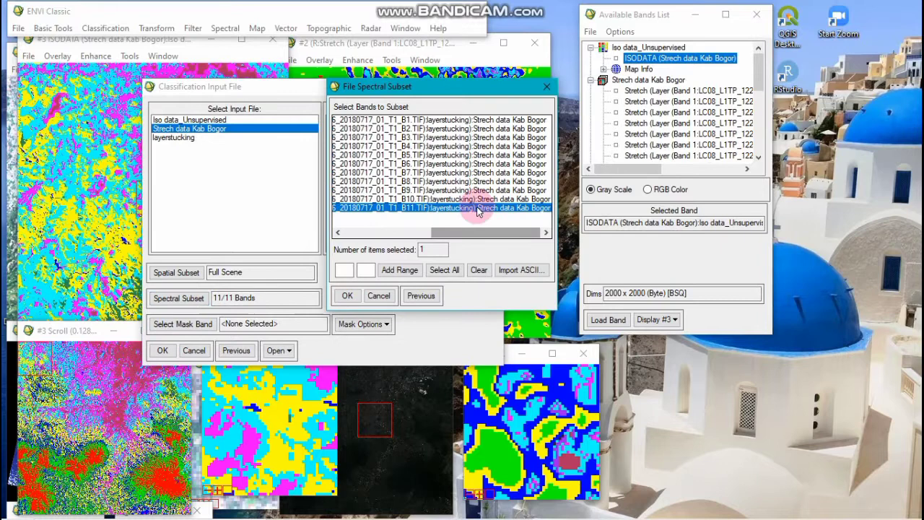
{"action": "left_click", "coordinate": [429, 156]}
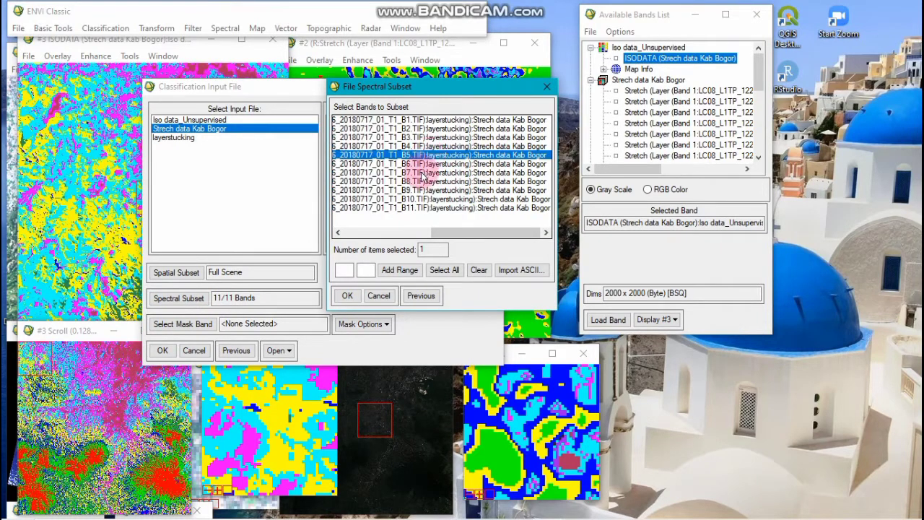
{"action": "left_click", "coordinate": [413, 199], "text": "ctrl"}
{"action": "left_click", "coordinate": [414, 208], "text": "ctrl"}
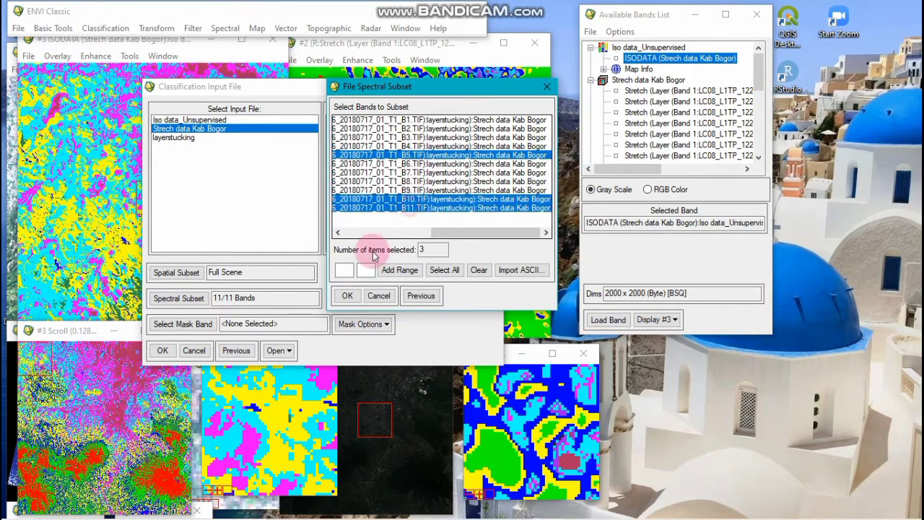
{"action": "left_click", "coordinate": [346, 294]}
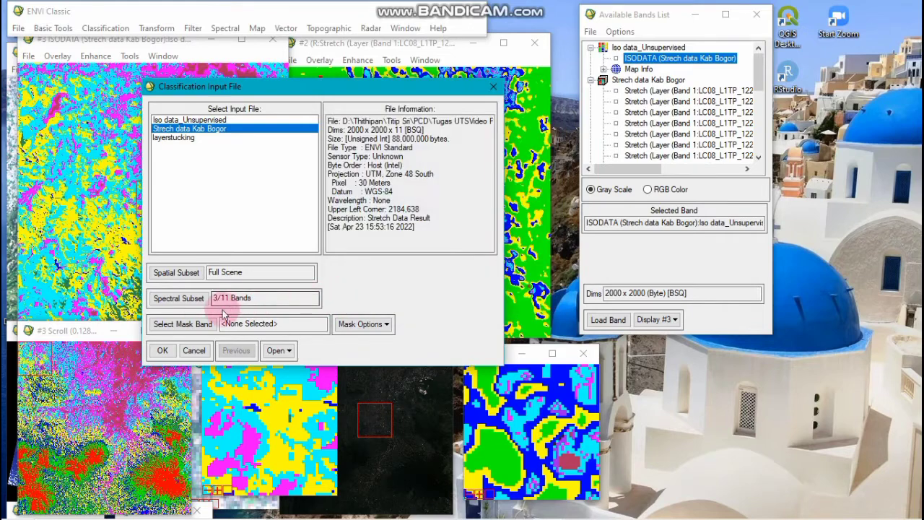
{"action": "left_click", "coordinate": [176, 273]}
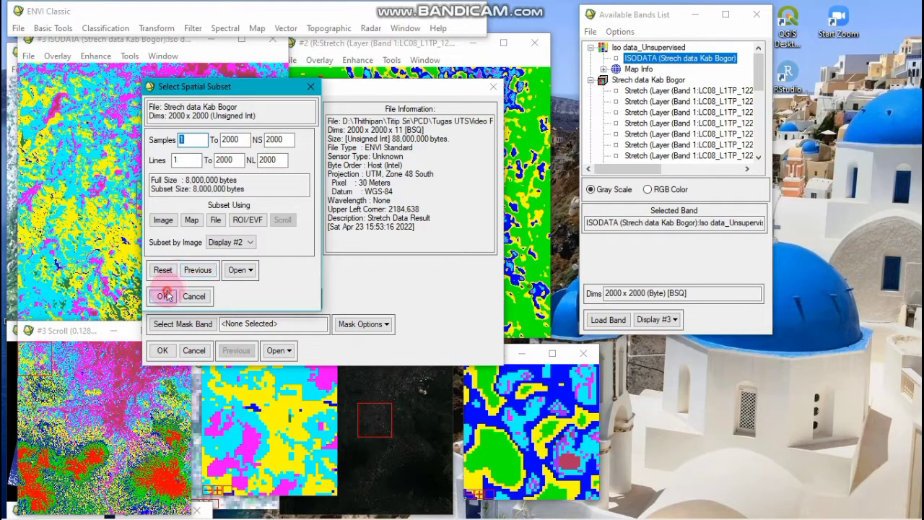
{"action": "left_click", "coordinate": [162, 296]}
{"action": "left_click", "coordinate": [163, 350]}
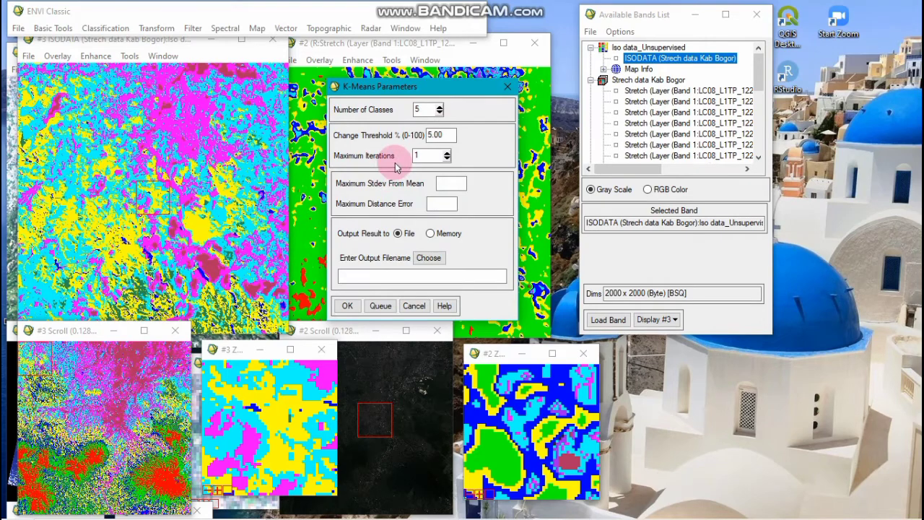
Set K-Means to 6 classes, output to a file named K Means_unsupervised, and run the classification.
{"action": "left_click", "coordinate": [444, 136]}
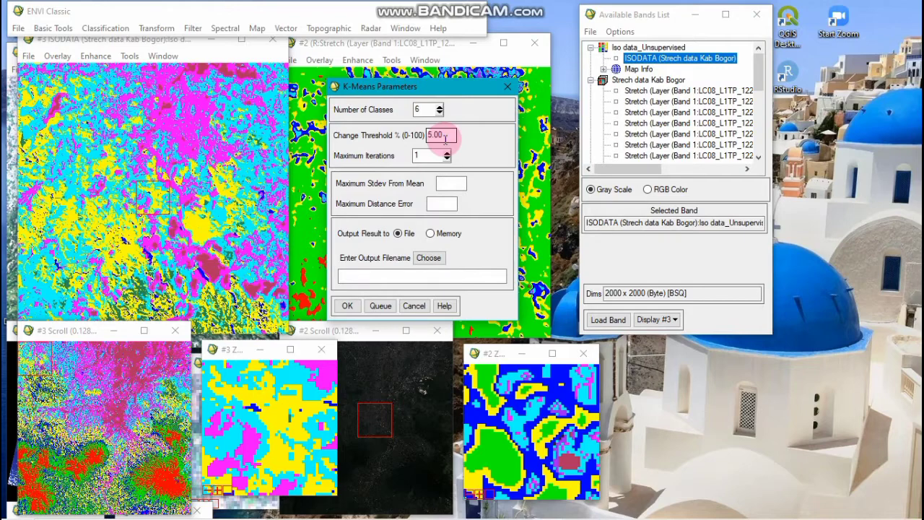
{"action": "left_click", "coordinate": [426, 258]}
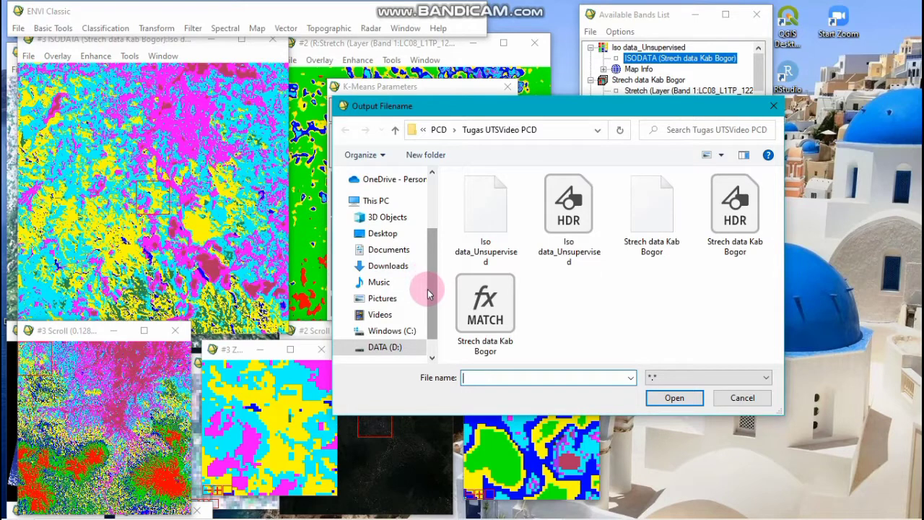
{"action": "type", "text": "K"}
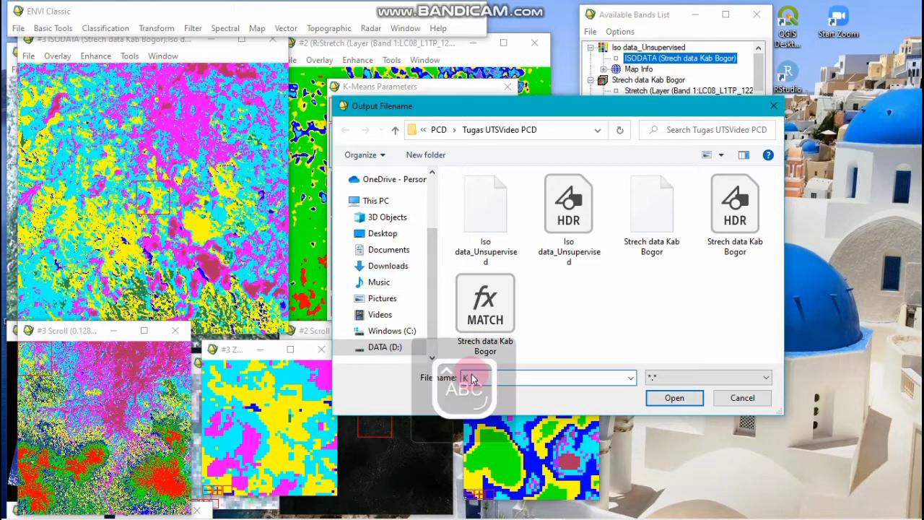
{"action": "type", "text": " Means_"}
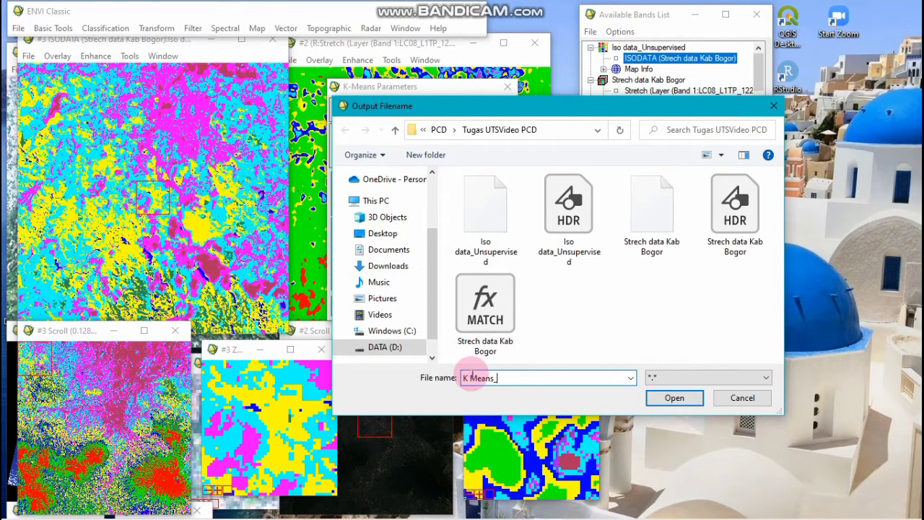
{"action": "key", "text": "Caps_Lock"}
{"action": "type", "text": "Unsupervised"}
{"action": "left_click", "coordinate": [674, 398]}
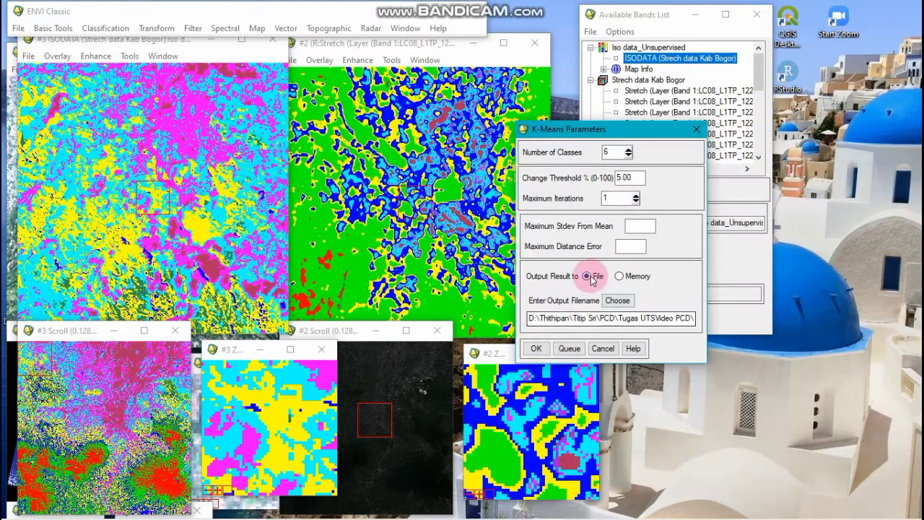
{"action": "left_click", "coordinate": [536, 349]}
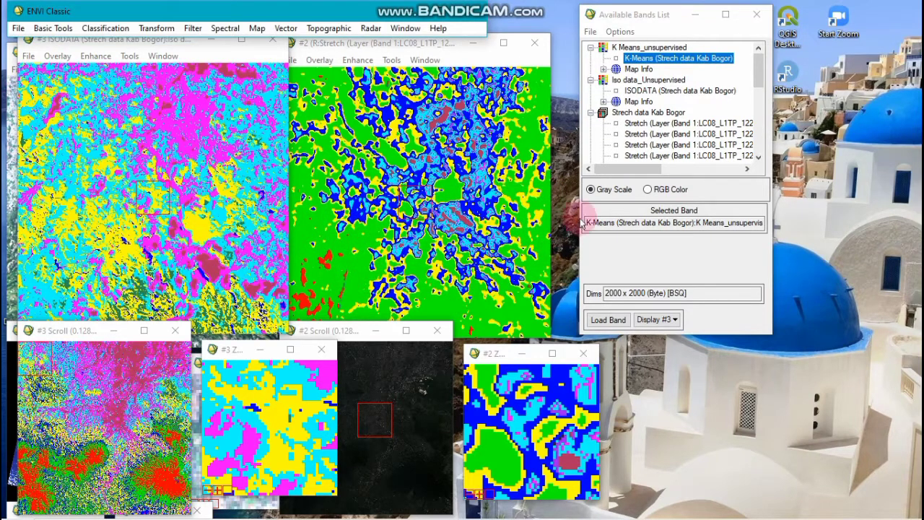
Load the K-Means band of K Means_unsupervised into a new display #4.
{"action": "left_click", "coordinate": [681, 60]}
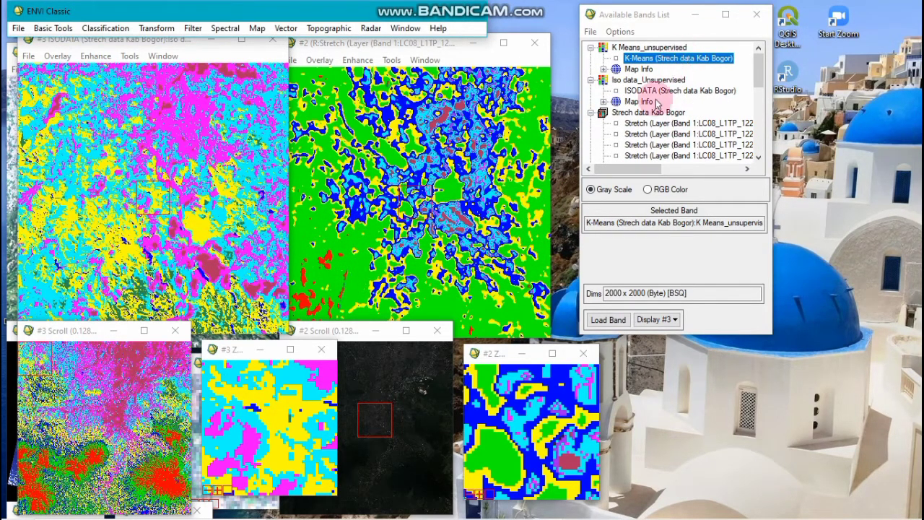
{"action": "left_click", "coordinate": [655, 319]}
{"action": "left_click", "coordinate": [658, 338]}
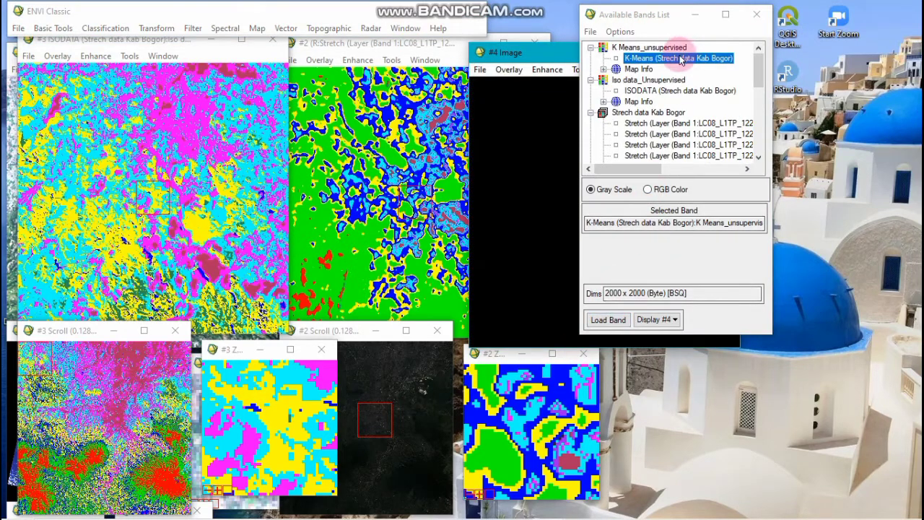
{"action": "left_click", "coordinate": [690, 61]}
{"action": "left_click", "coordinate": [606, 321]}
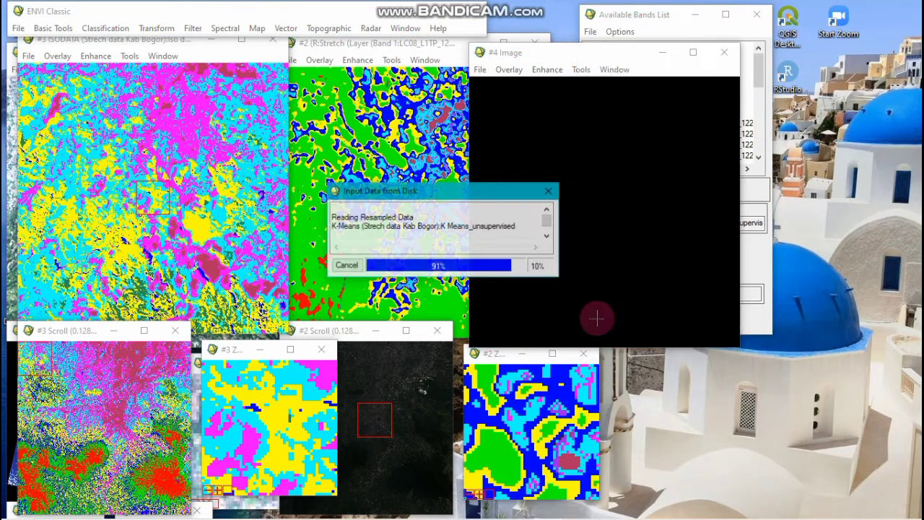
Minimize the Available Bands List and display #2, and line up image windows #1, #3 and #4 side by side.
{"action": "left_click", "coordinate": [694, 14]}
{"action": "left_click_drag", "start_coordinate": [583, 58], "coordinate": [651, 23]}
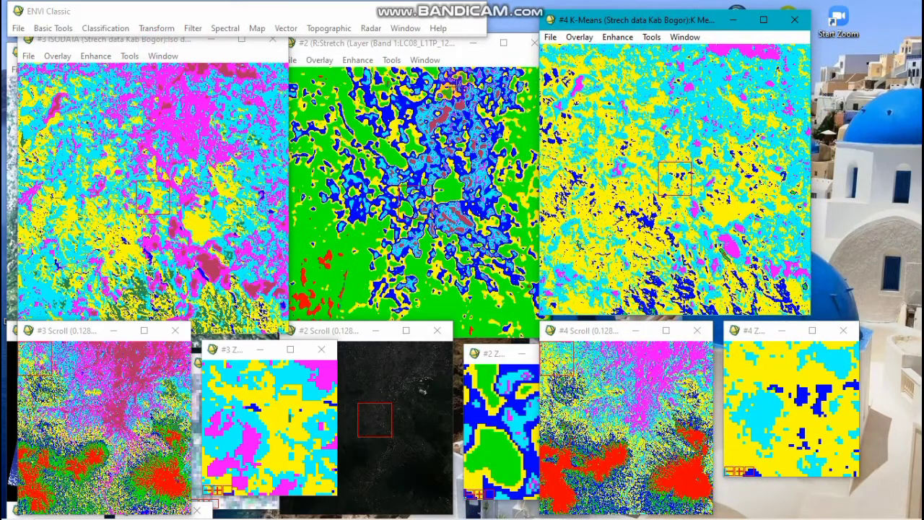
{"action": "left_click", "coordinate": [473, 44]}
{"action": "left_click_drag", "start_coordinate": [167, 45], "coordinate": [437, 50]}
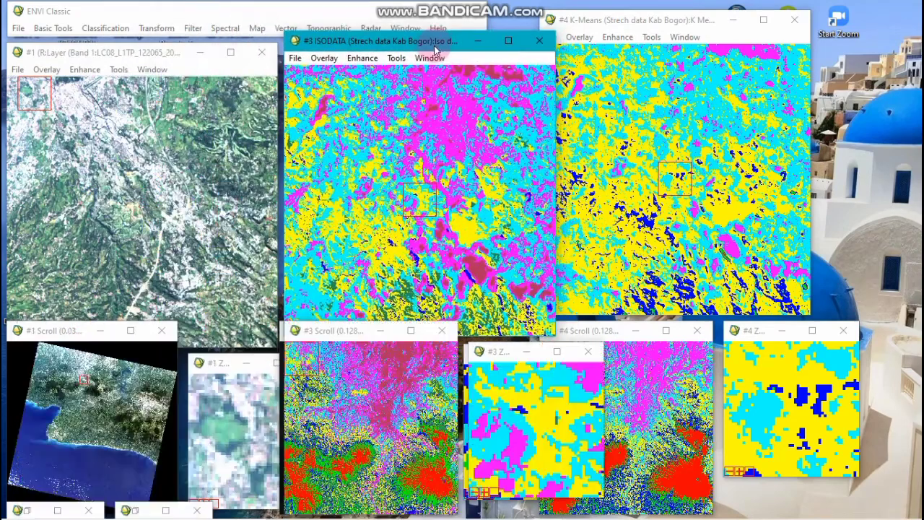
{"action": "left_click_drag", "start_coordinate": [628, 24], "coordinate": [670, 32]}
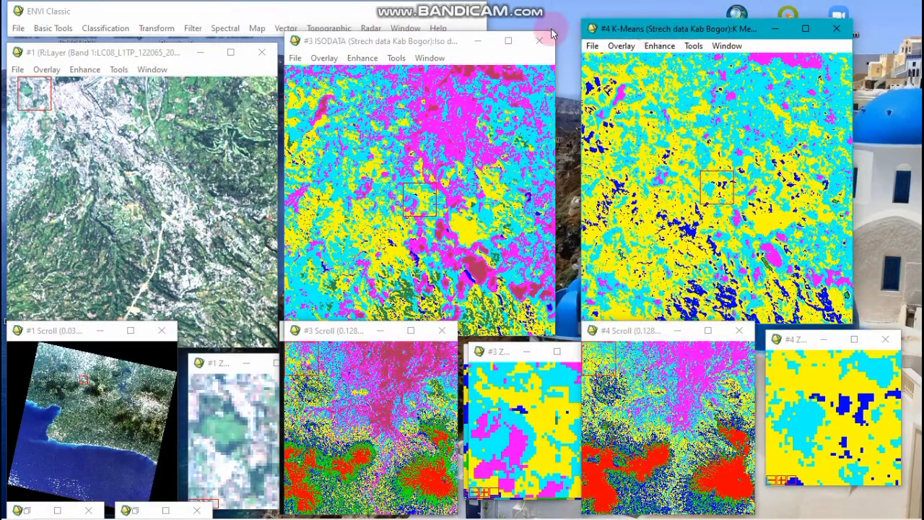
{"action": "left_click_drag", "start_coordinate": [446, 34], "coordinate": [446, 24]}
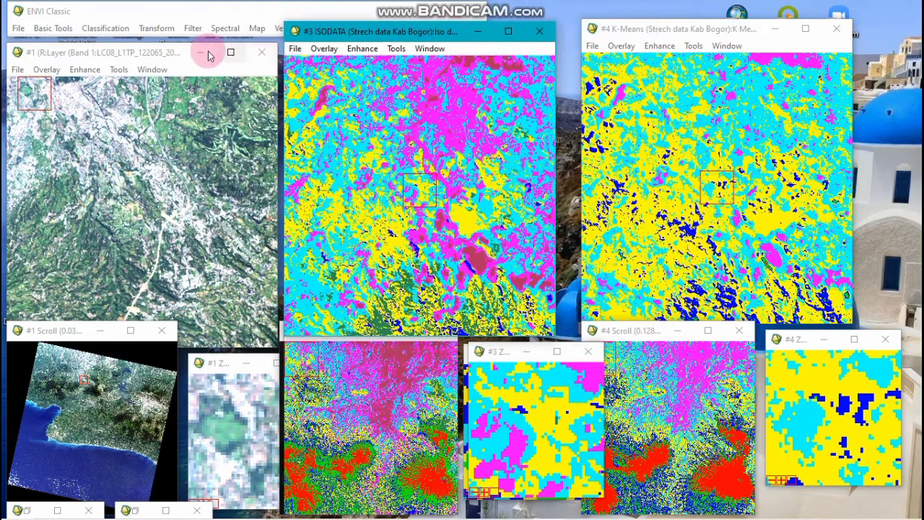
{"action": "left_click_drag", "start_coordinate": [169, 47], "coordinate": [173, 26]}
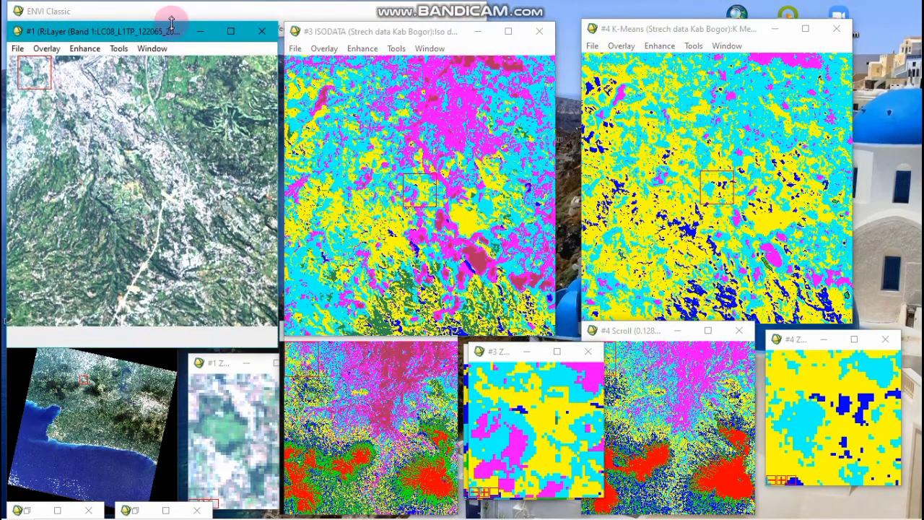
Widen the K-Means and ISODATA image windows, leaving only a narrow gap between them.
{"action": "left_click_drag", "start_coordinate": [578, 90], "coordinate": [558, 94]}
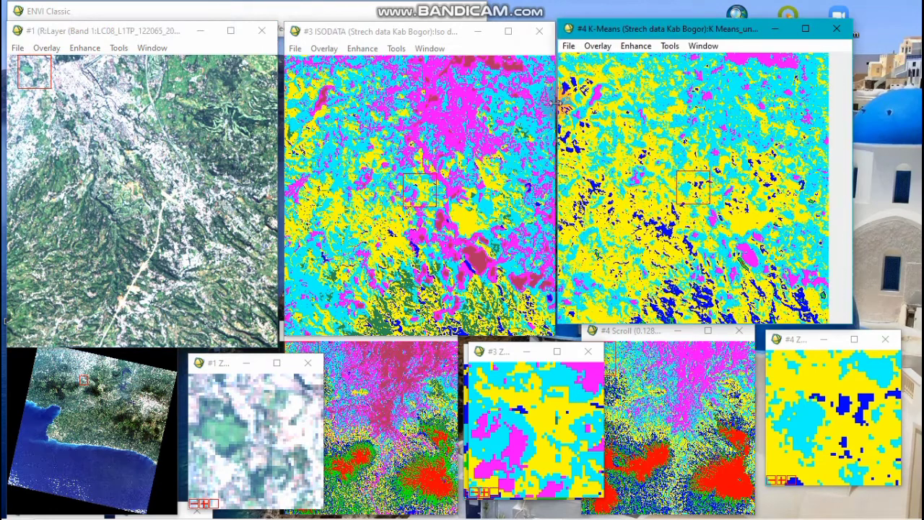
{"action": "left_click_drag", "start_coordinate": [642, 34], "coordinate": [655, 35]}
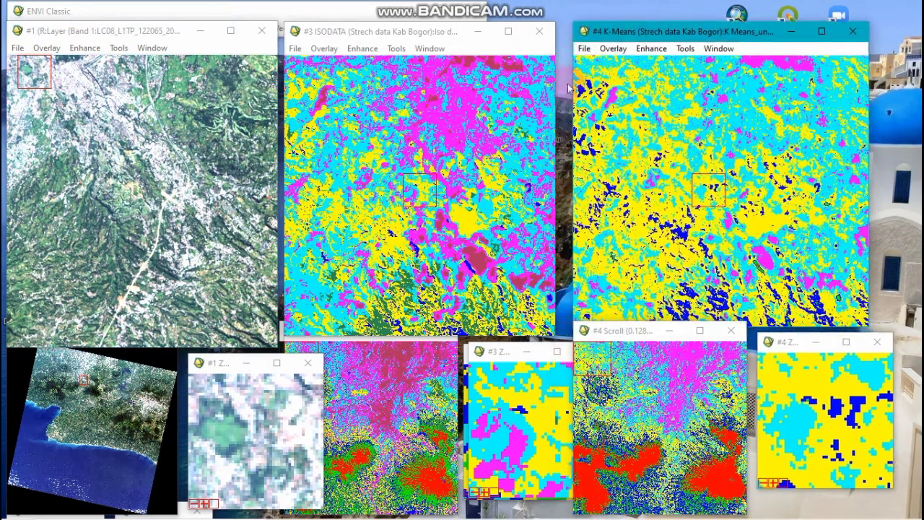
{"action": "left_click", "coordinate": [563, 112]}
{"action": "left_click_drag", "start_coordinate": [563, 112], "coordinate": [573, 113]}
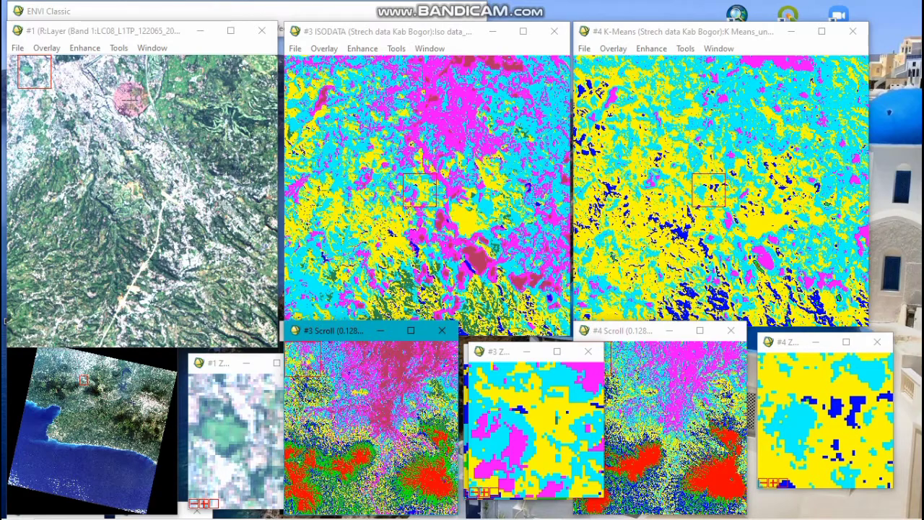
Create a geographic link from display #1, switching on displays #3 and #4 in the link.
{"action": "right_click", "coordinate": [161, 132]}
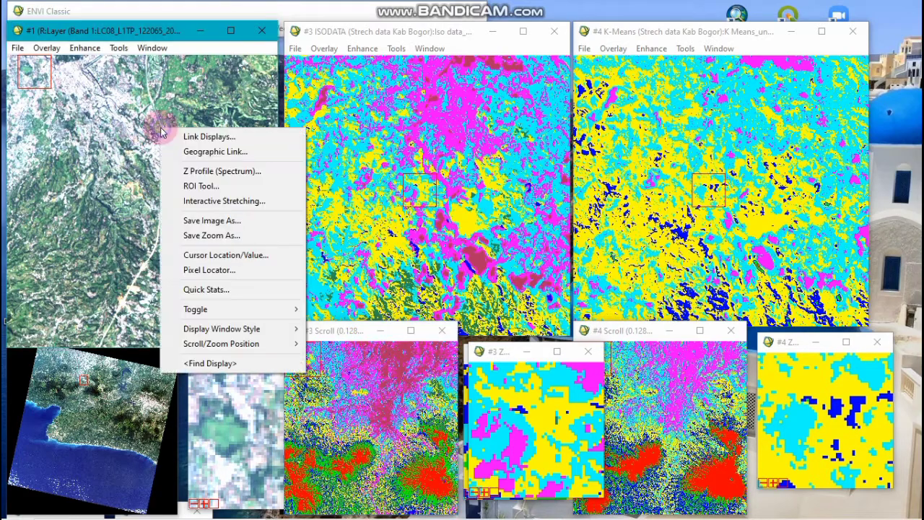
{"action": "left_click", "coordinate": [211, 152]}
{"action": "left_click", "coordinate": [395, 276]}
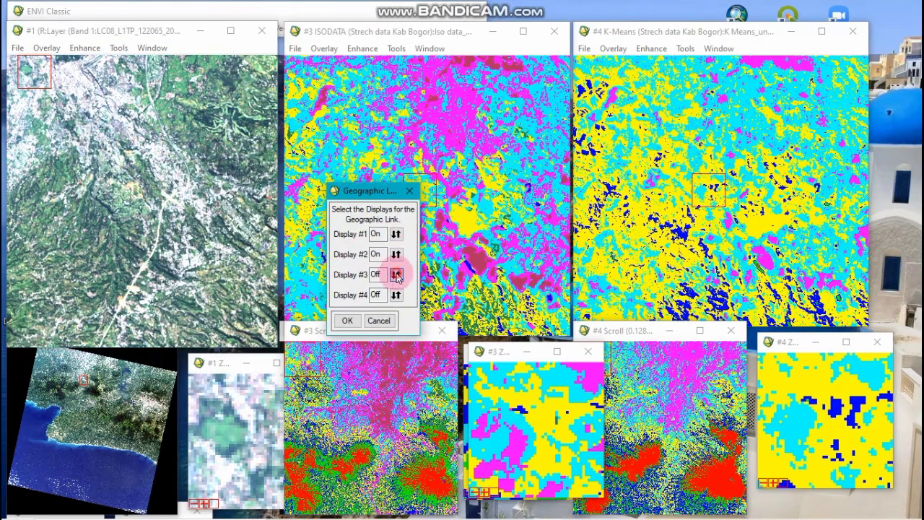
{"action": "left_click", "coordinate": [396, 296]}
{"action": "left_click", "coordinate": [347, 321]}
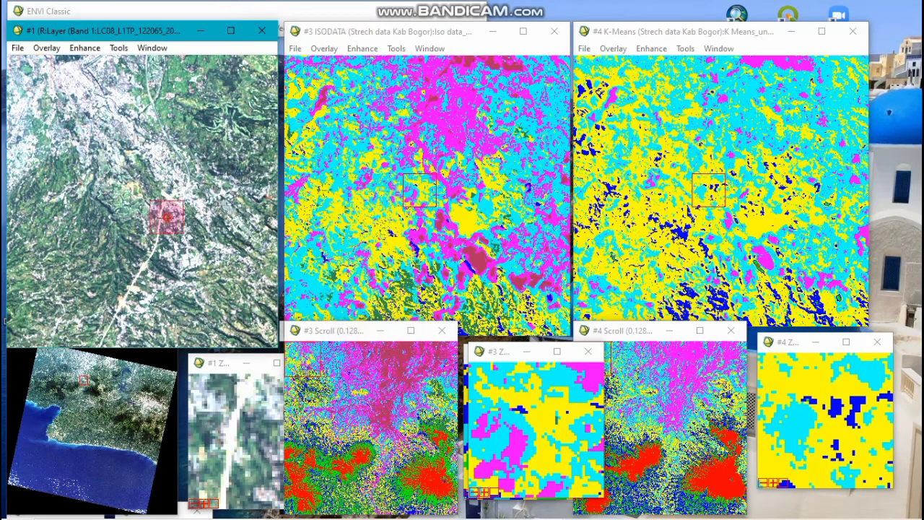
Compare the Landsat image with the linked ISODATA and K-Means classes over the built-up area and the volcano slopes southeast of it.
{"action": "left_click", "coordinate": [167, 216]}
{"action": "left_click_drag", "start_coordinate": [167, 217], "coordinate": [121, 245]}
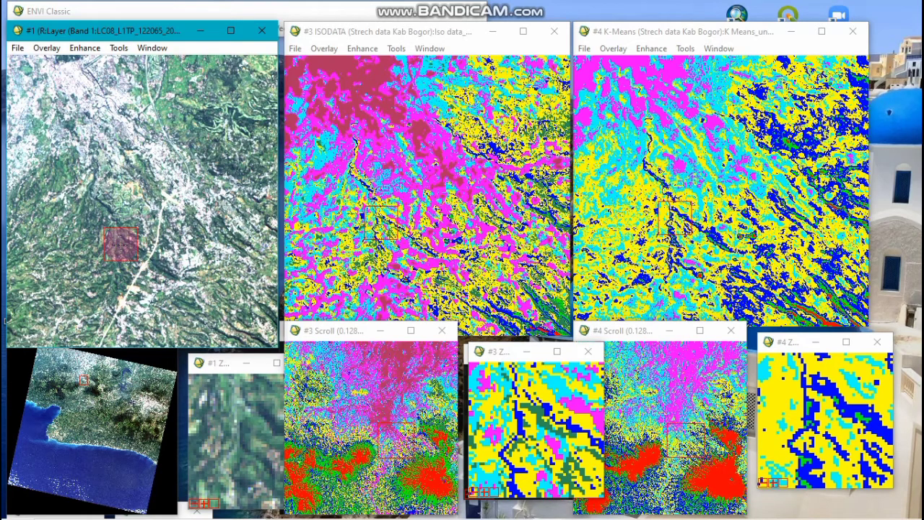
{"action": "left_click_drag", "start_coordinate": [121, 245], "coordinate": [81, 85]}
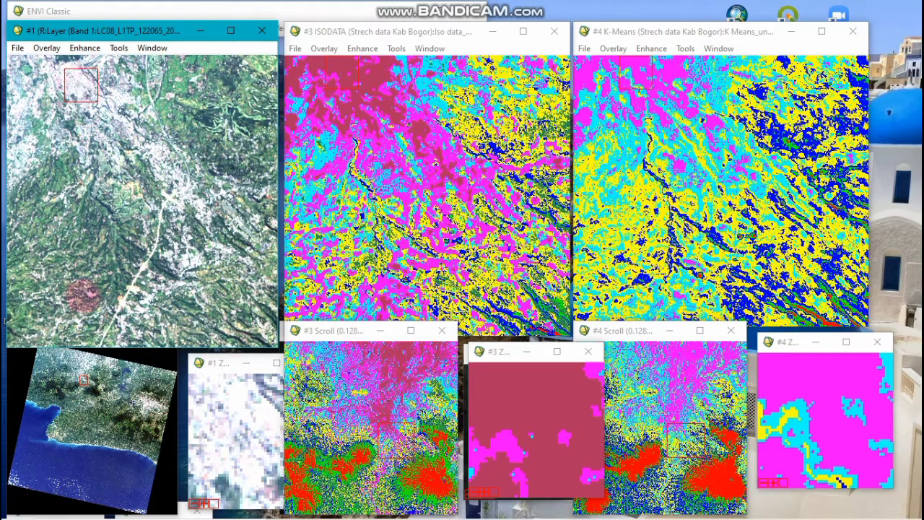
{"action": "left_click", "coordinate": [83, 383]}
{"action": "left_click", "coordinate": [94, 387]}
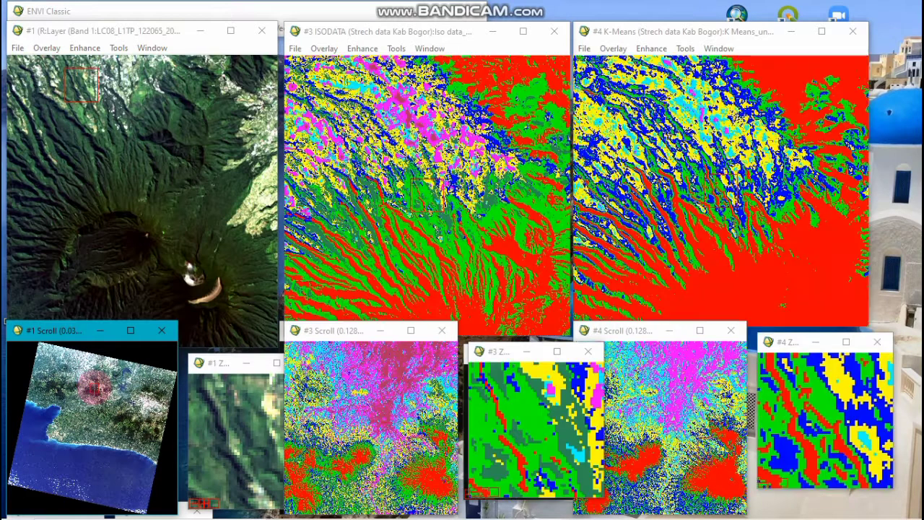
{"action": "left_click", "coordinate": [92, 388]}
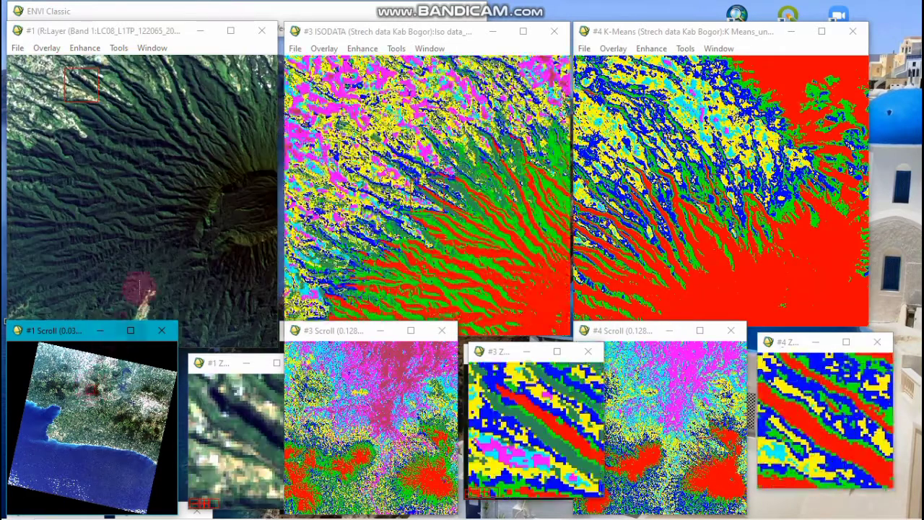
{"action": "left_click", "coordinate": [227, 190]}
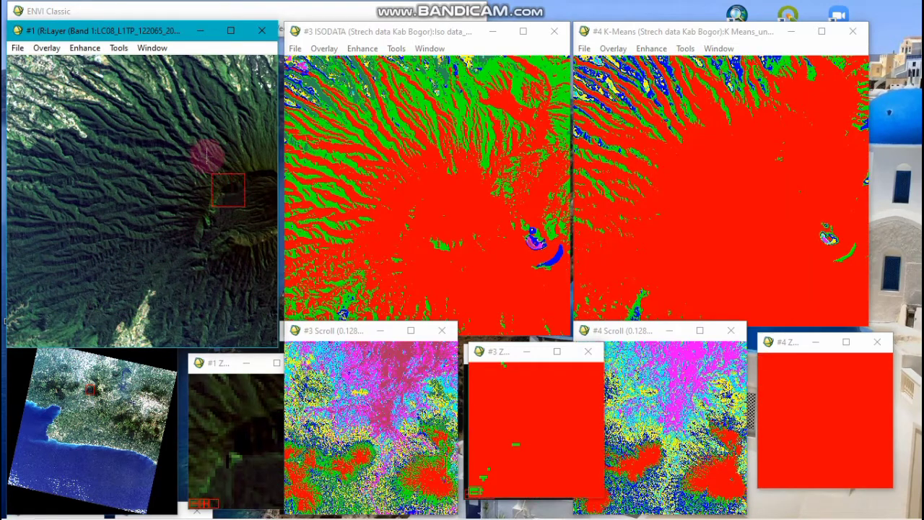
{"action": "left_click", "coordinate": [249, 193]}
{"action": "left_click", "coordinate": [203, 168]}
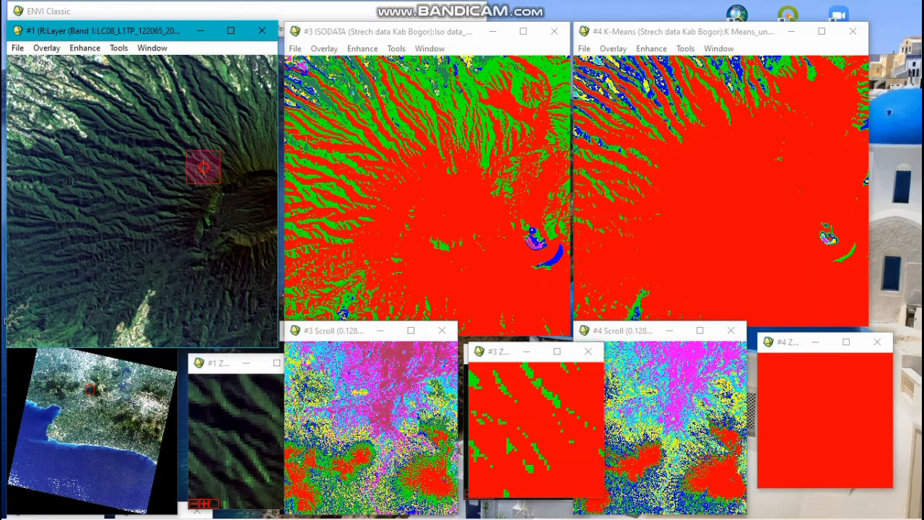
{"action": "left_click", "coordinate": [78, 90]}
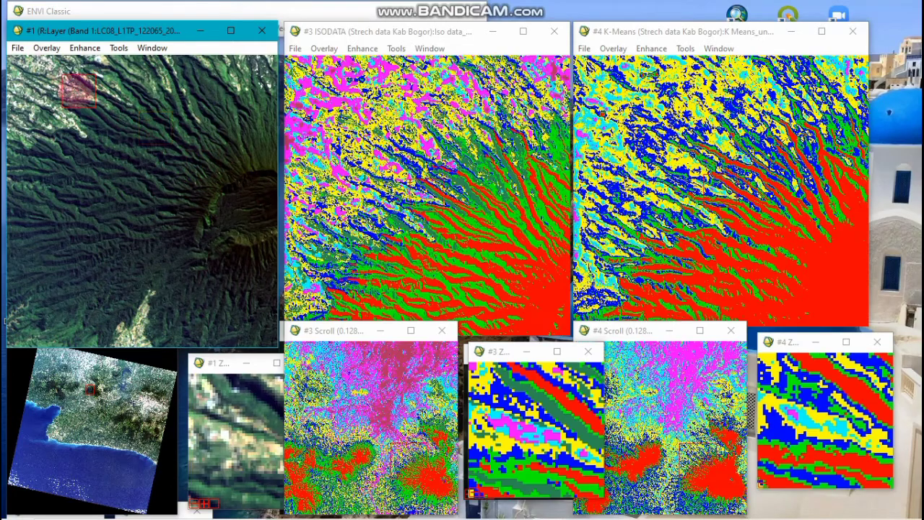
{"action": "left_click", "coordinate": [45, 112]}
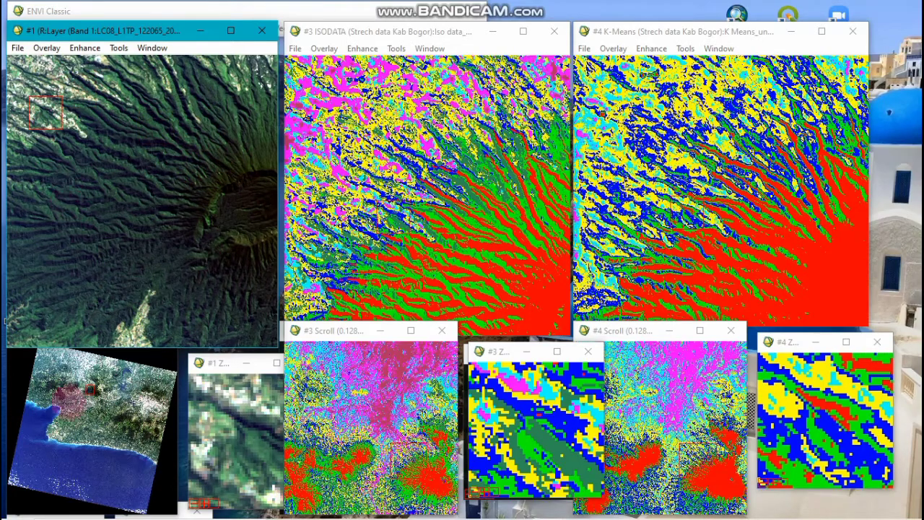
Compare the ISODATA and K-Means classes around the forested mountain farther west and its eastern lowlands, ending back over the first volcano.
{"action": "left_click_drag", "start_coordinate": [81, 392], "coordinate": [78, 385]}
{"action": "left_click", "coordinate": [208, 249]}
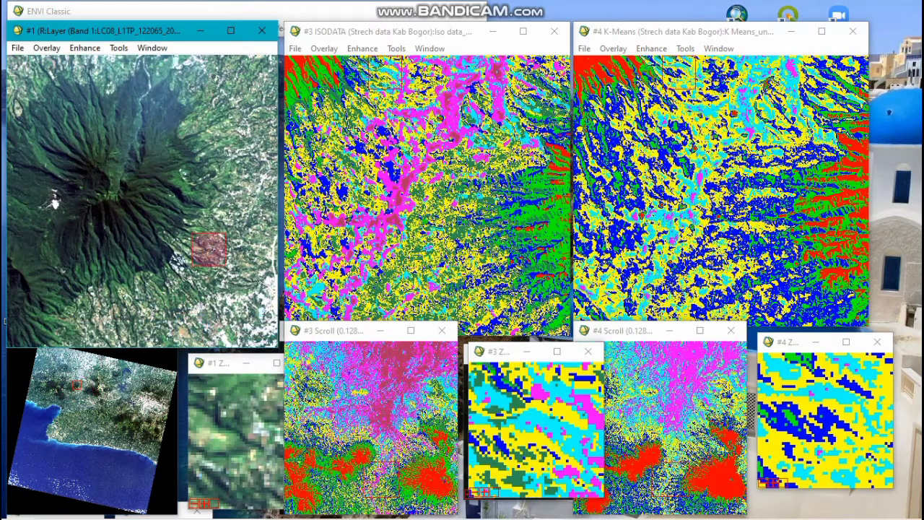
{"action": "left_click", "coordinate": [230, 202]}
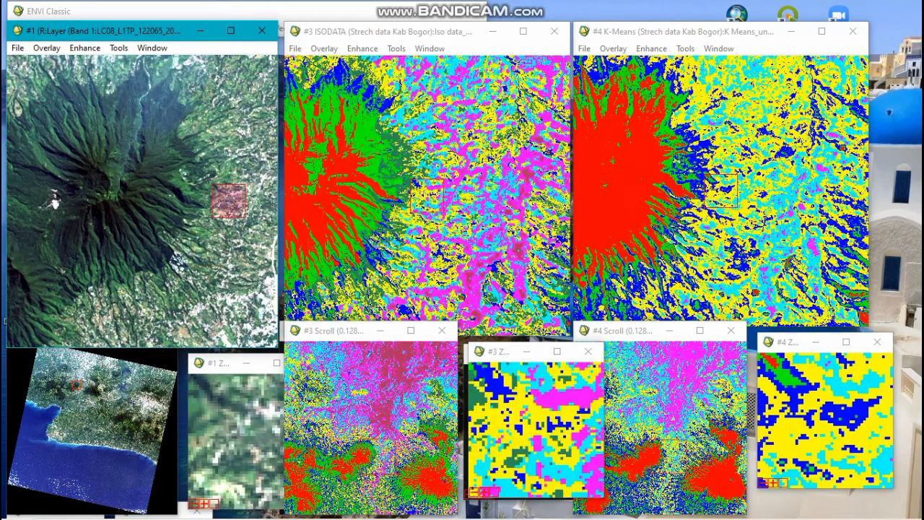
{"action": "left_click", "coordinate": [198, 180]}
{"action": "left_click", "coordinate": [171, 143]}
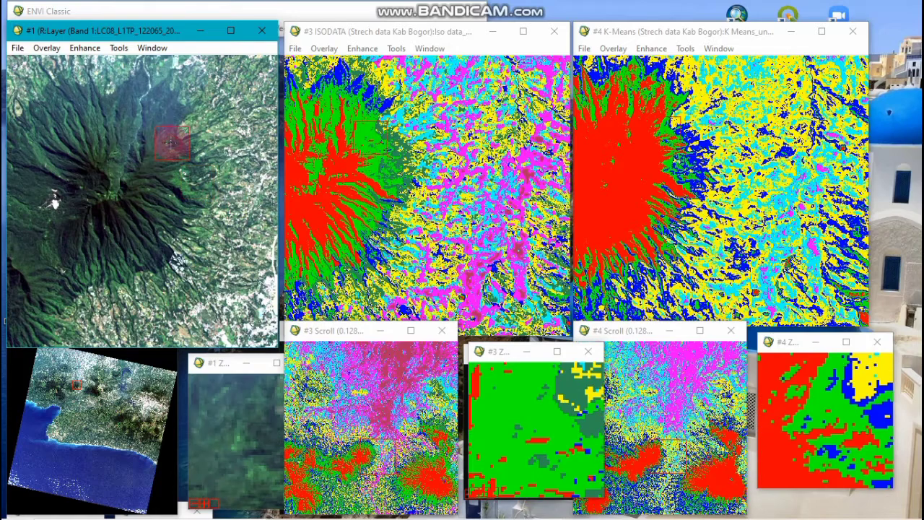
{"action": "left_click", "coordinate": [135, 86]}
{"action": "left_click", "coordinate": [129, 141]}
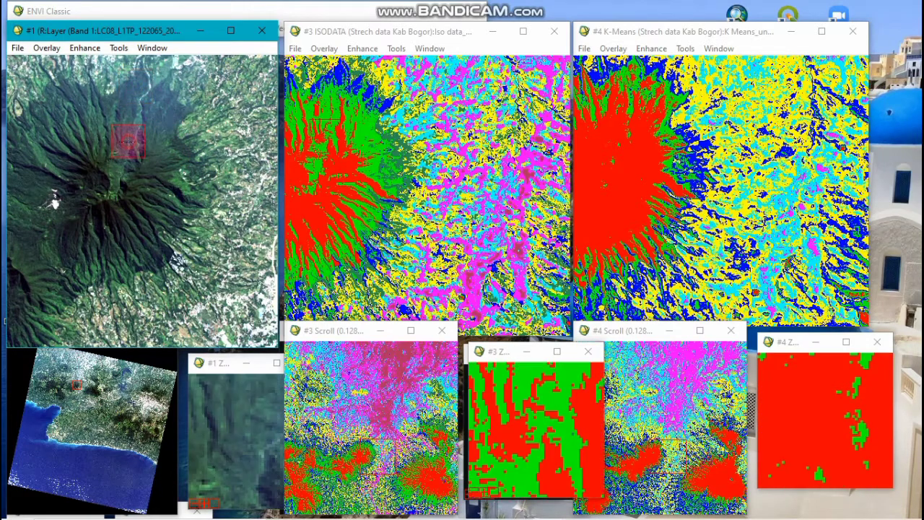
{"action": "left_click", "coordinate": [127, 211]}
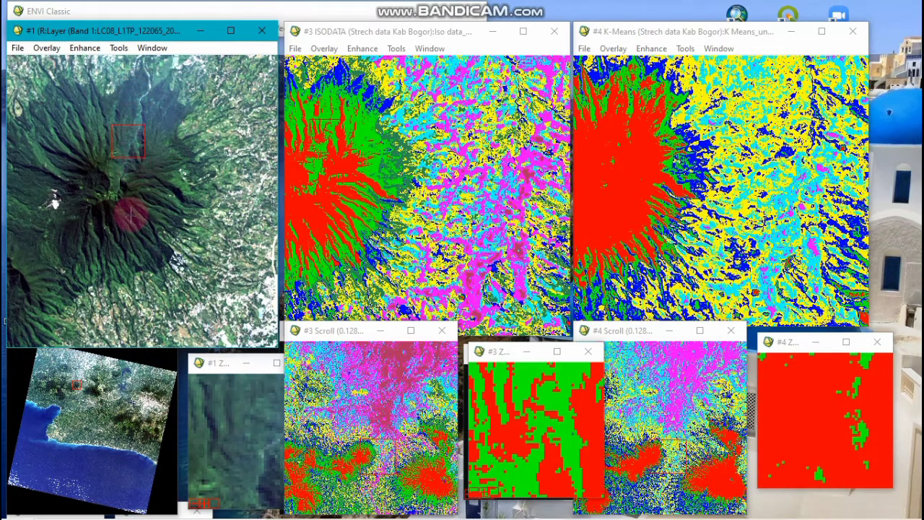
{"action": "left_click", "coordinate": [184, 203]}
{"action": "left_click", "coordinate": [198, 263]}
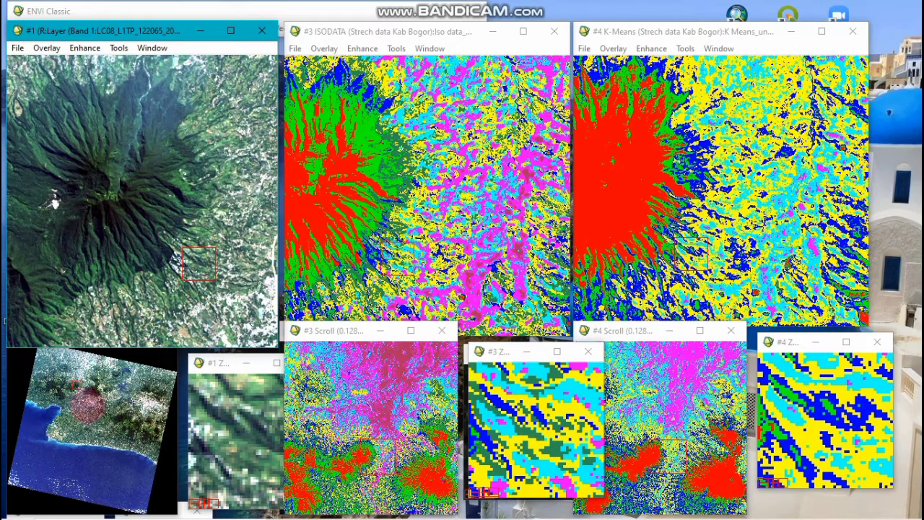
{"action": "left_click_drag", "start_coordinate": [77, 390], "coordinate": [86, 384]}
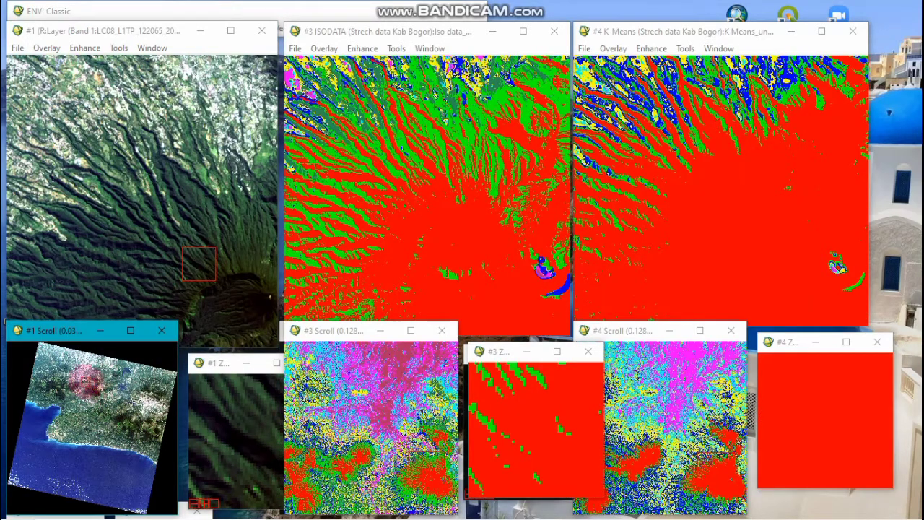
Compare the Landsat image with the ISODATA and K-Means classes across the western volcano, its northern foothills, and the road valley and slopes east of it.
{"action": "left_click", "coordinate": [86, 381]}
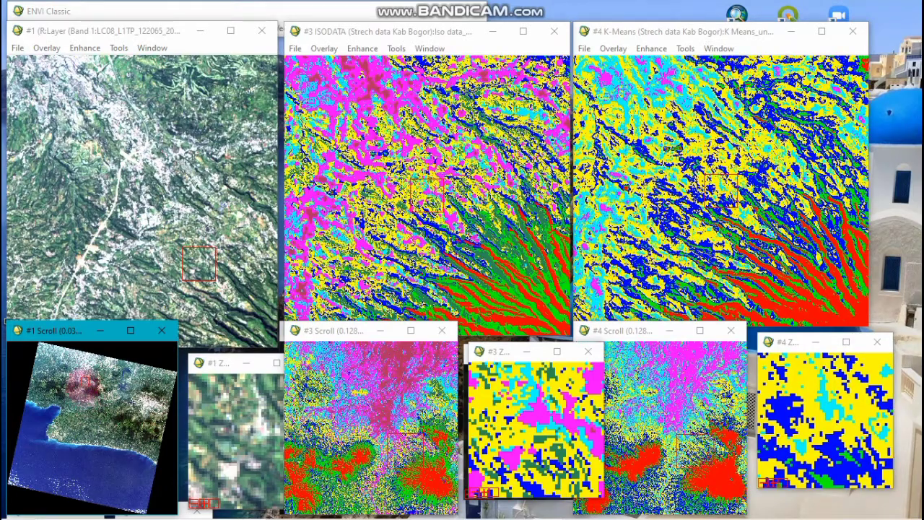
{"action": "left_click", "coordinate": [81, 381]}
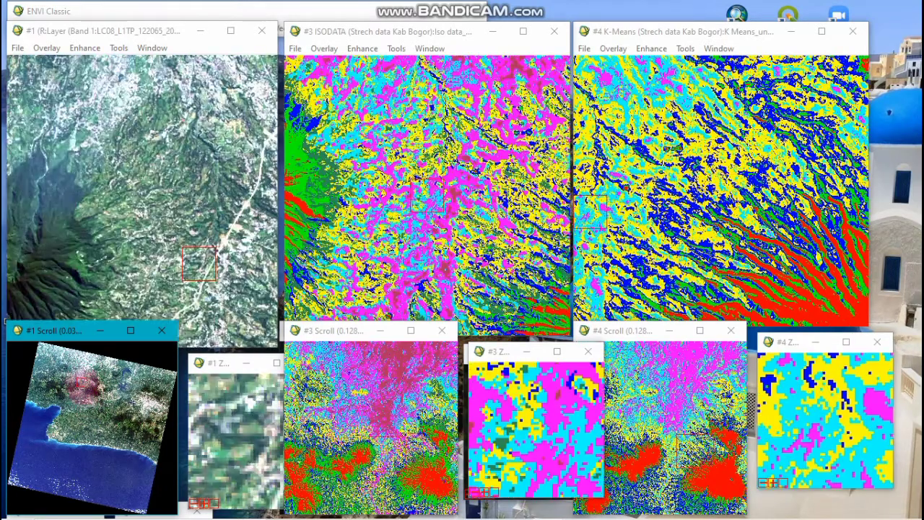
{"action": "left_click", "coordinate": [77, 384]}
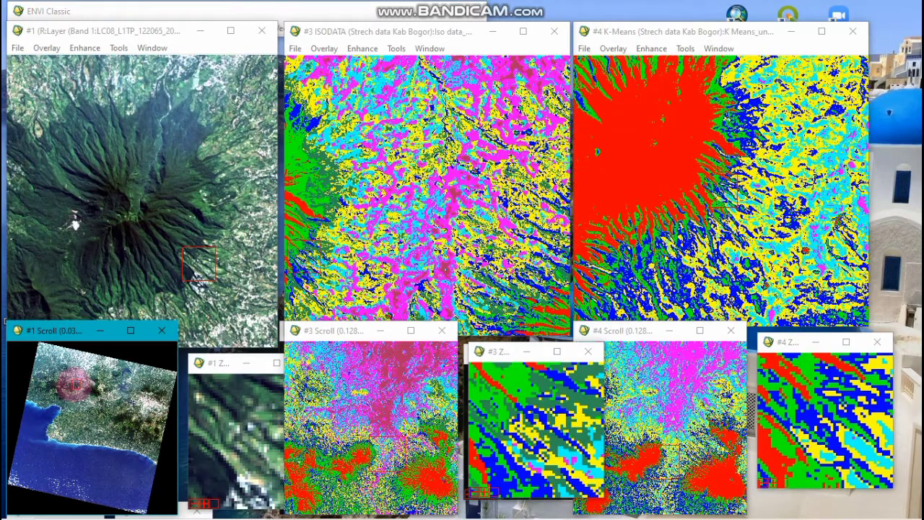
{"action": "left_click", "coordinate": [75, 376]}
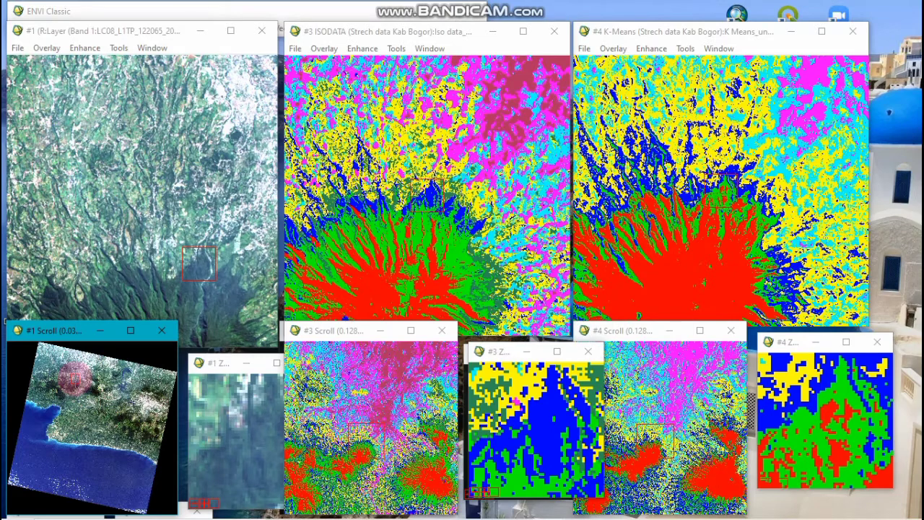
{"action": "left_click", "coordinate": [83, 384]}
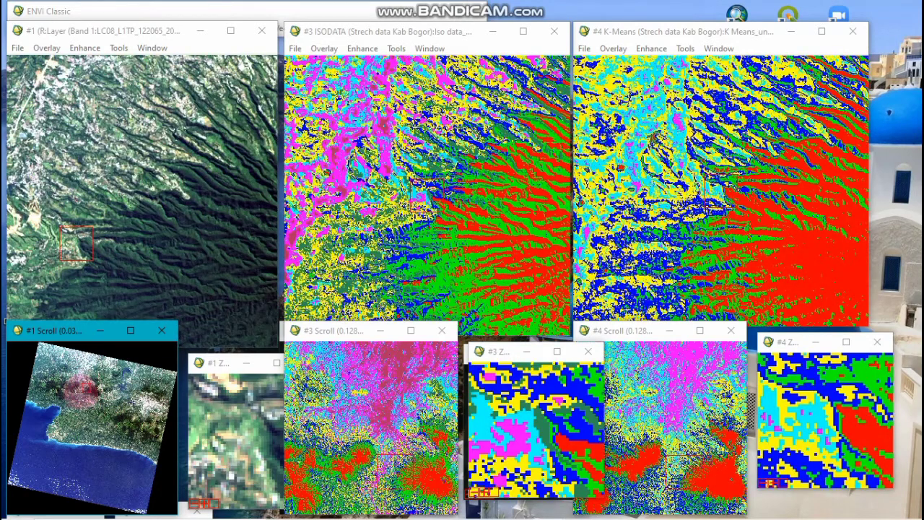
{"action": "left_click_drag", "start_coordinate": [80, 390], "coordinate": [85, 394]}
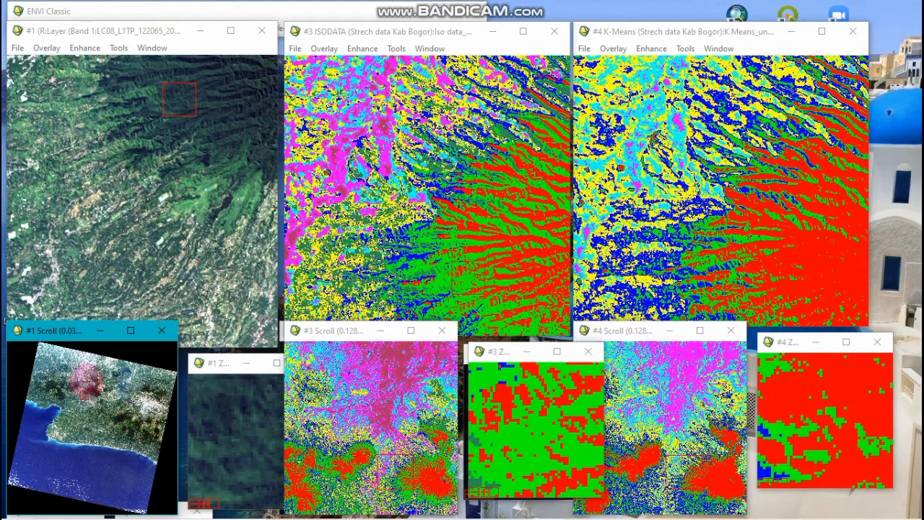
{"action": "left_click_drag", "start_coordinate": [82, 392], "coordinate": [81, 381]}
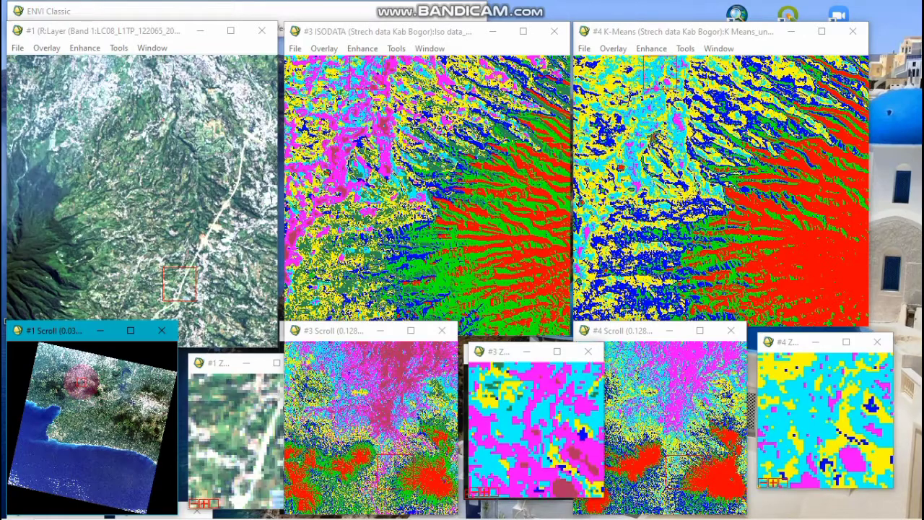